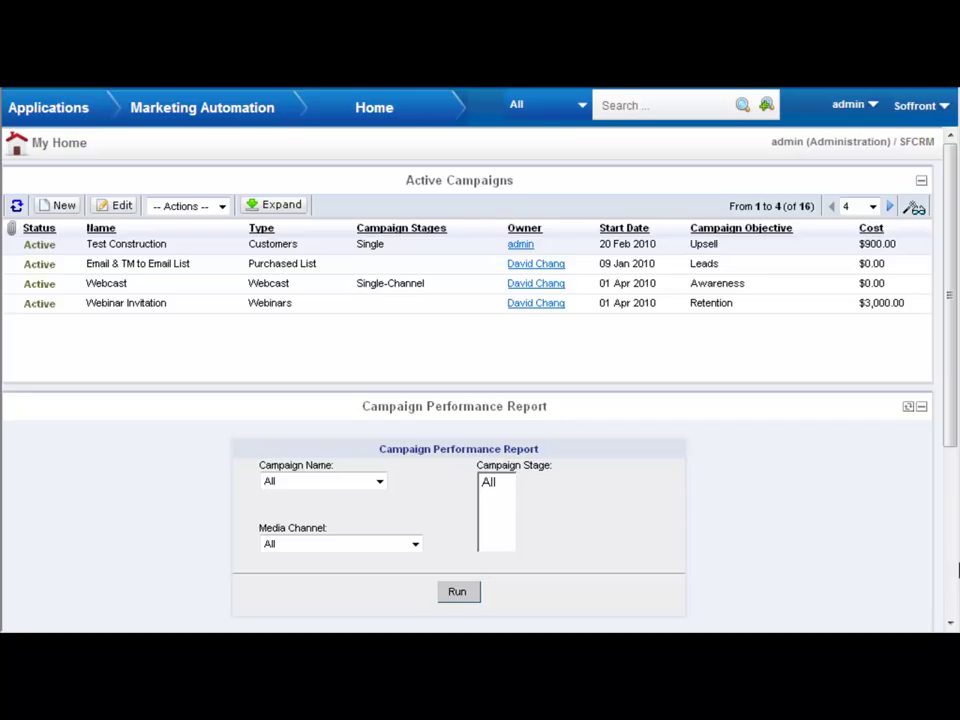
# - Switch to Marketing Automation and expand Active Campaigns to show the Test Construction campaign record
pyautogui.click(71, 100)
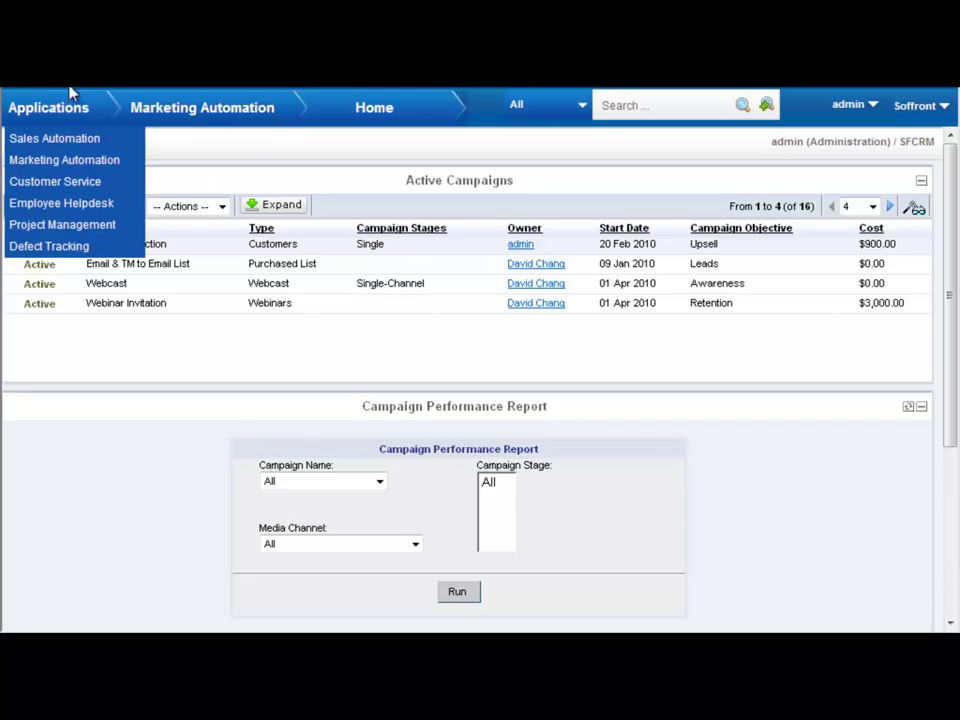
pyautogui.click(57, 163)
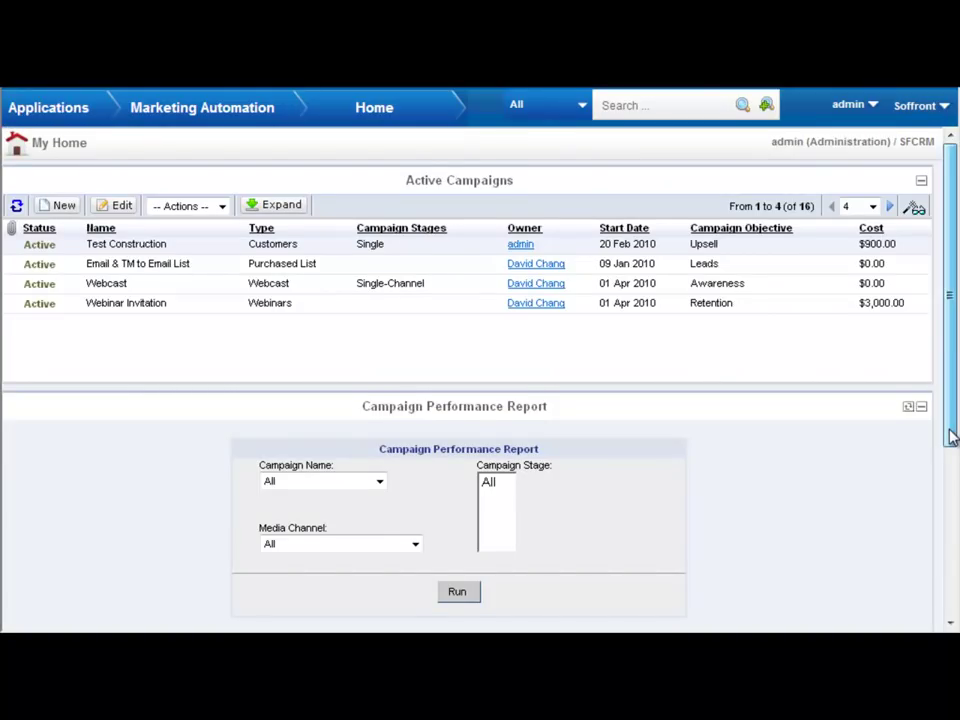
pyautogui.moveTo(952, 437); pyautogui.dragTo(953, 444)
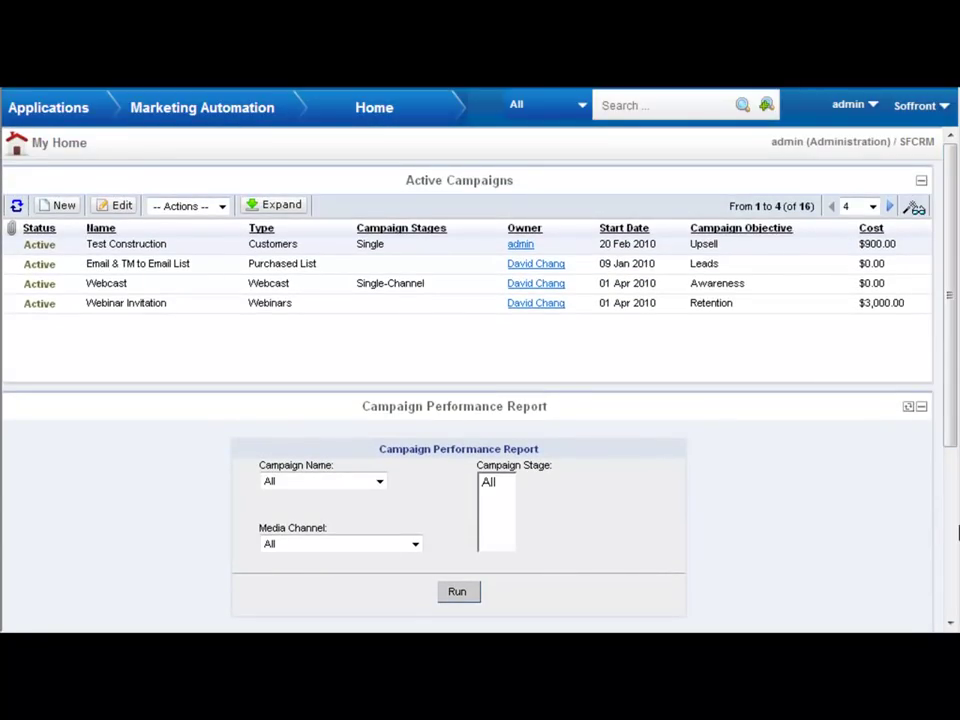
pyautogui.click(296, 206)
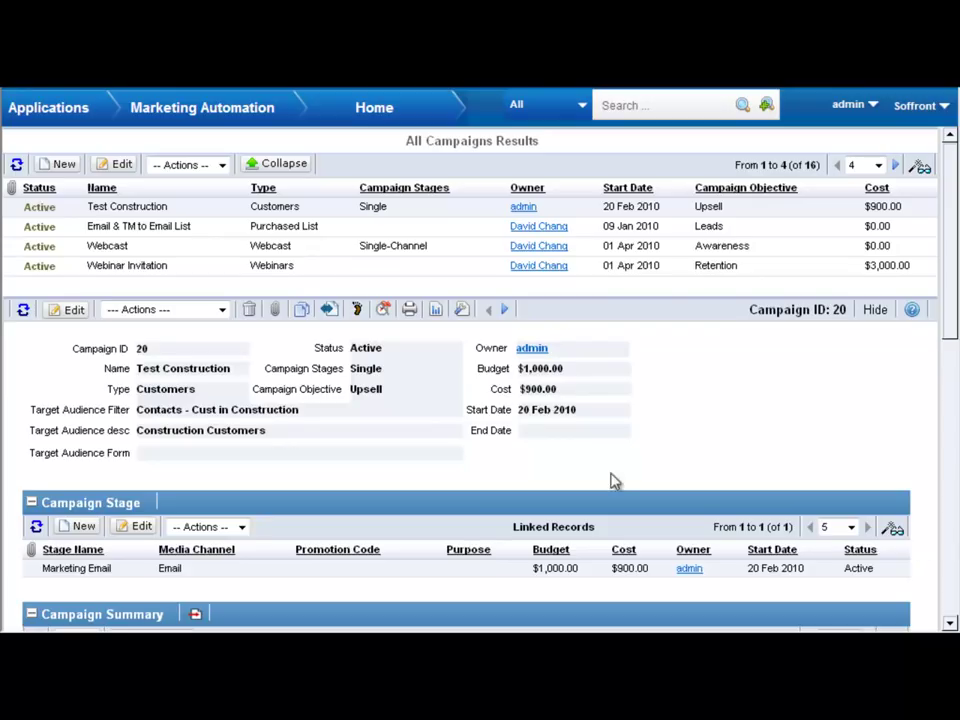
# - Start a new campaign e-mail with name and subject 'Check our our blog!'
pyautogui.click(222, 312)
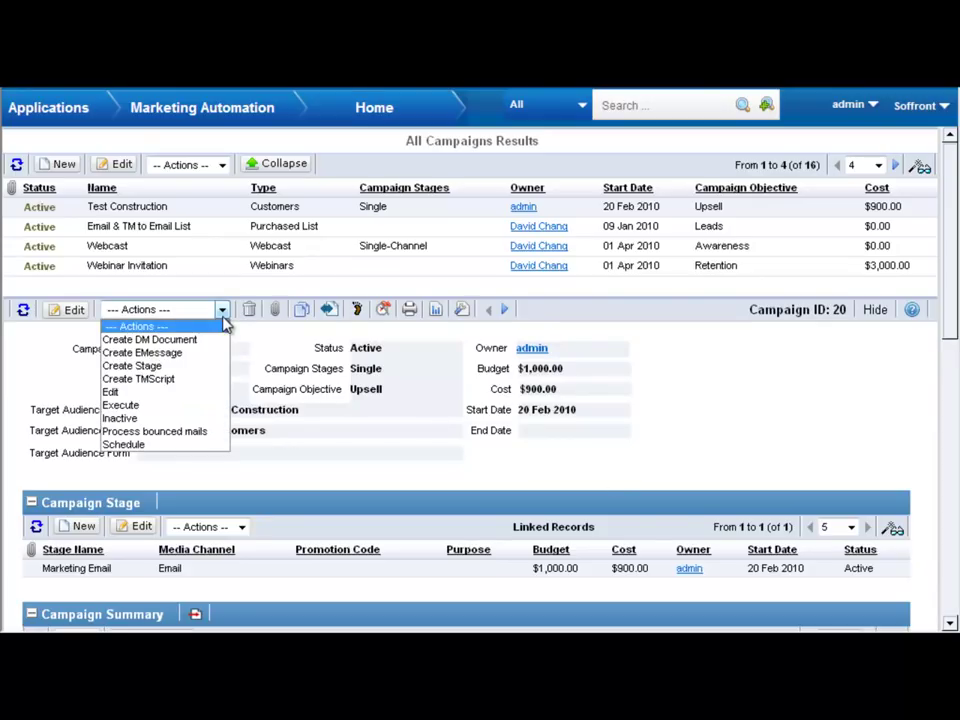
pyautogui.click(212, 356)
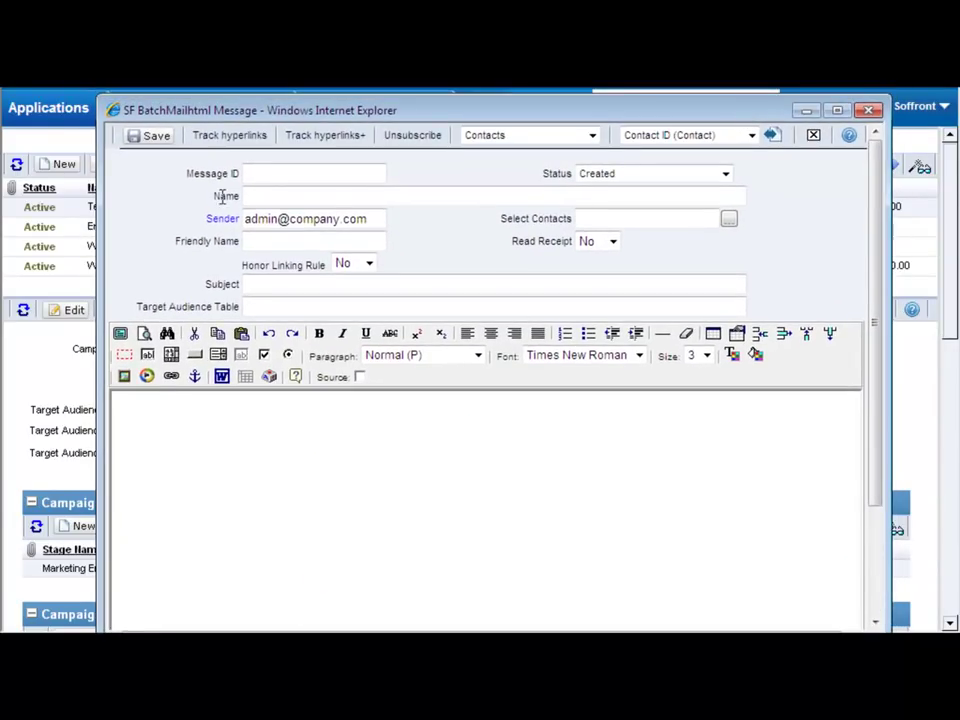
pyautogui.click(272, 197)
pyautogui.write('Check our our blog!')
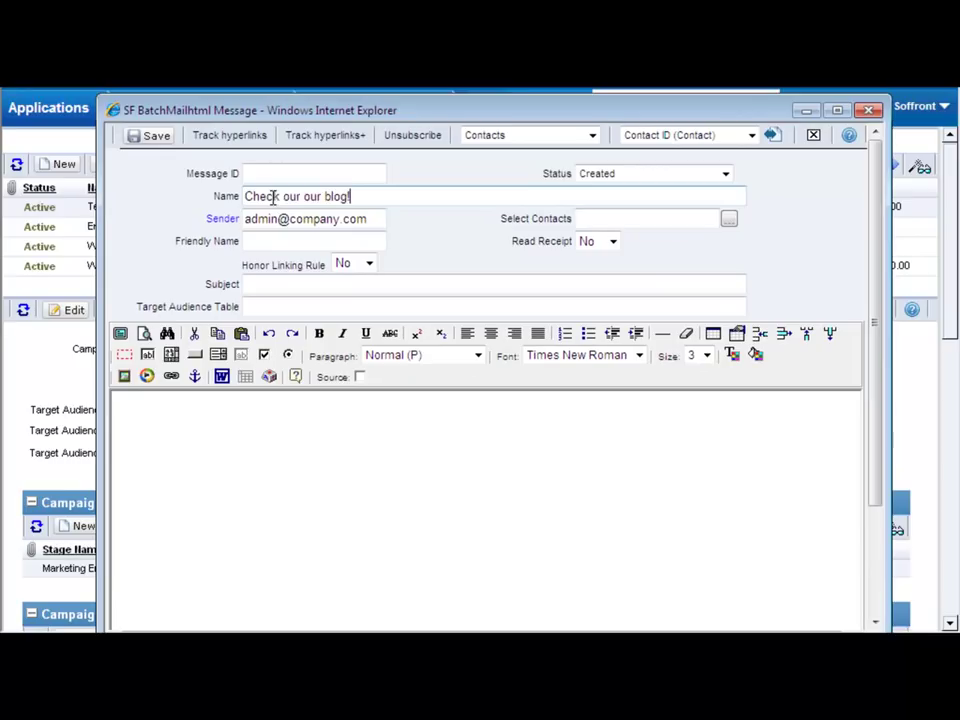
pyautogui.click(272, 286)
pyautogui.write('Check our our blog!')
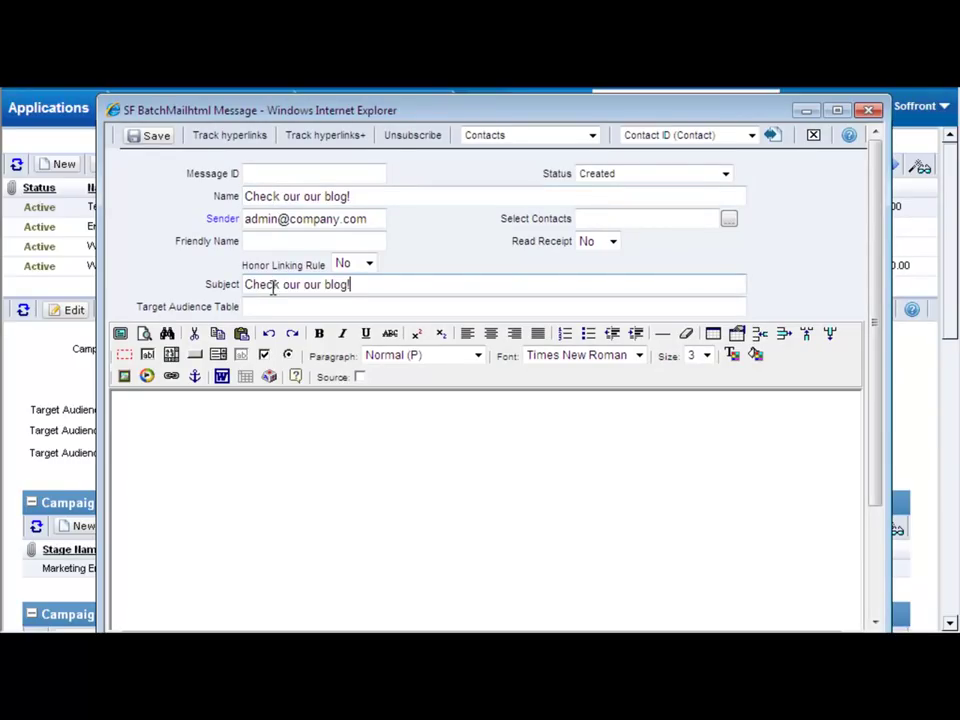
# - Write the body 'Check out our blog: soffrontblog.com' and make soffrontblog.com a tracked hyperlink
pyautogui.click(245, 431)
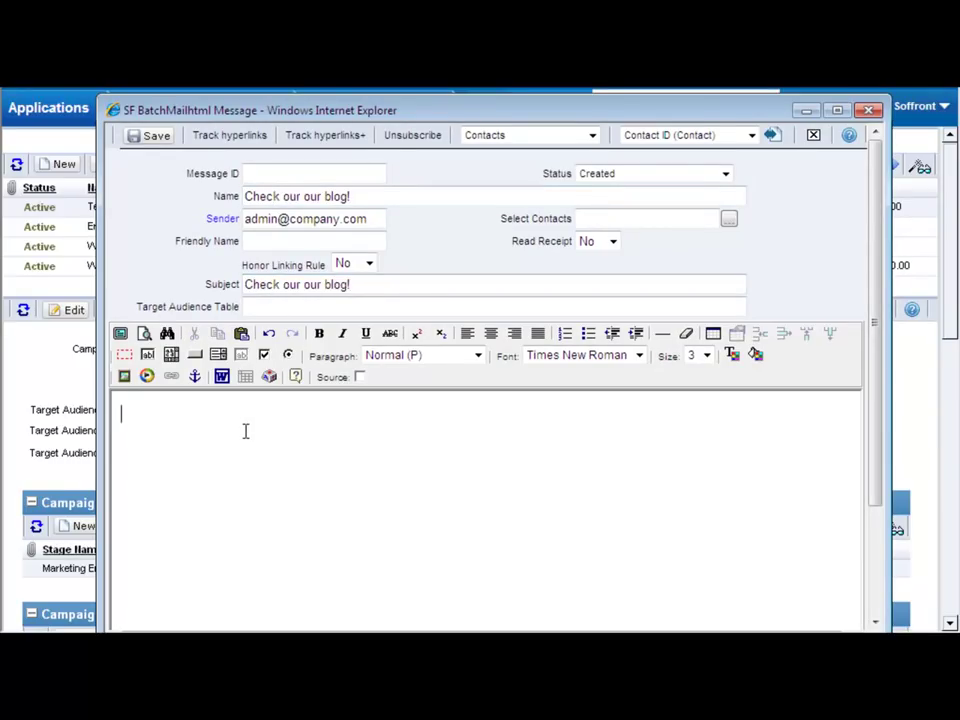
pyautogui.write('Check out our blog')
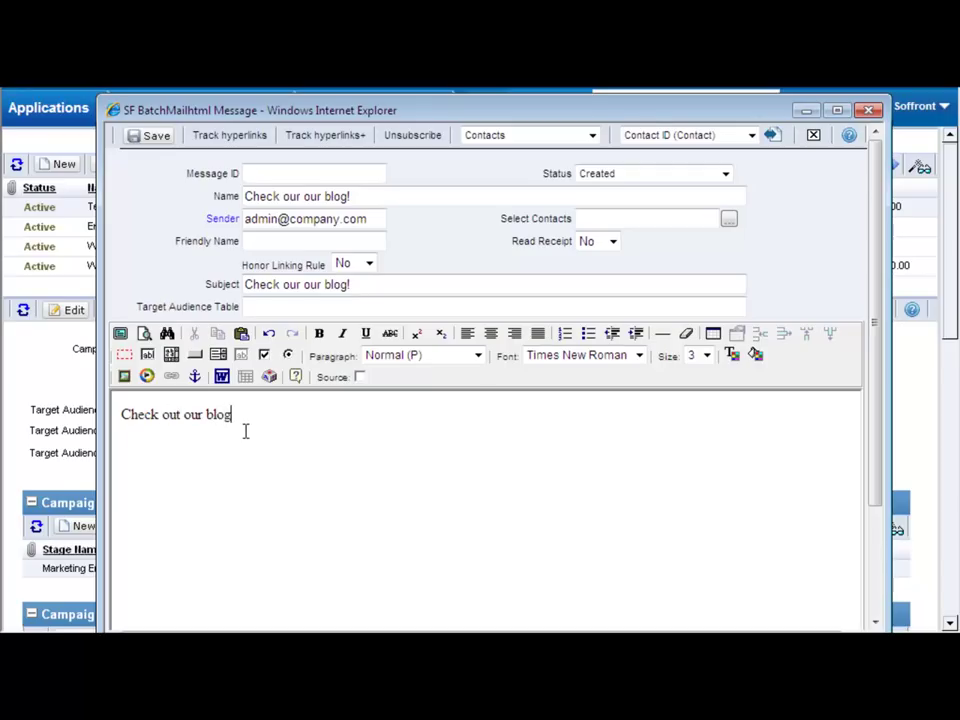
pyautogui.write(': soffrontblog.com')
pyautogui.moveTo(336, 415); pyautogui.dragTo(237, 415)
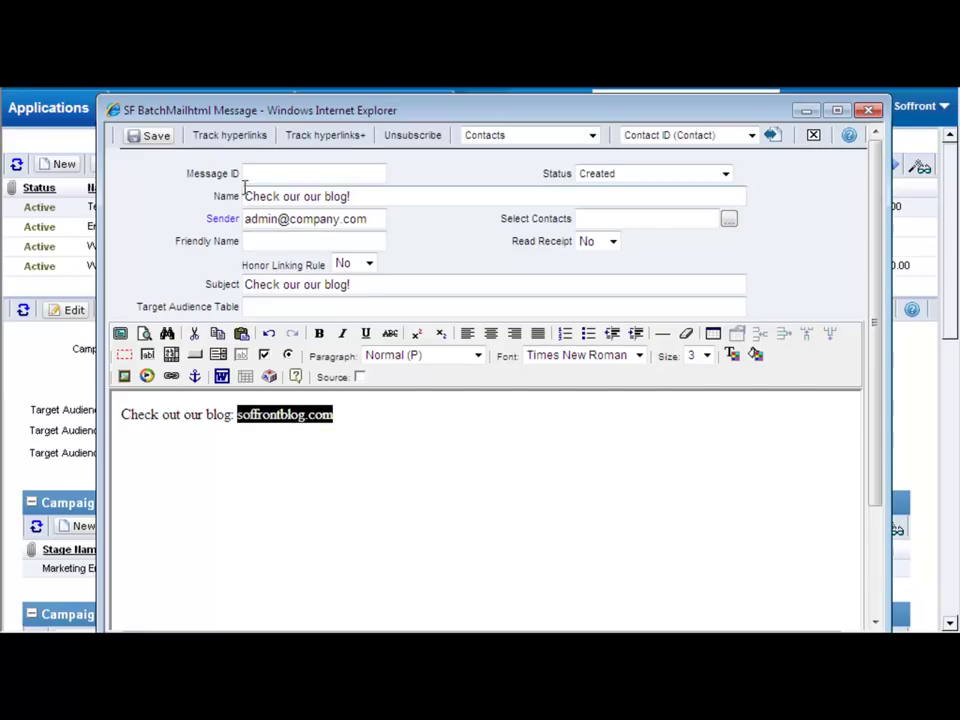
pyautogui.click(200, 135)
pyautogui.click(296, 216)
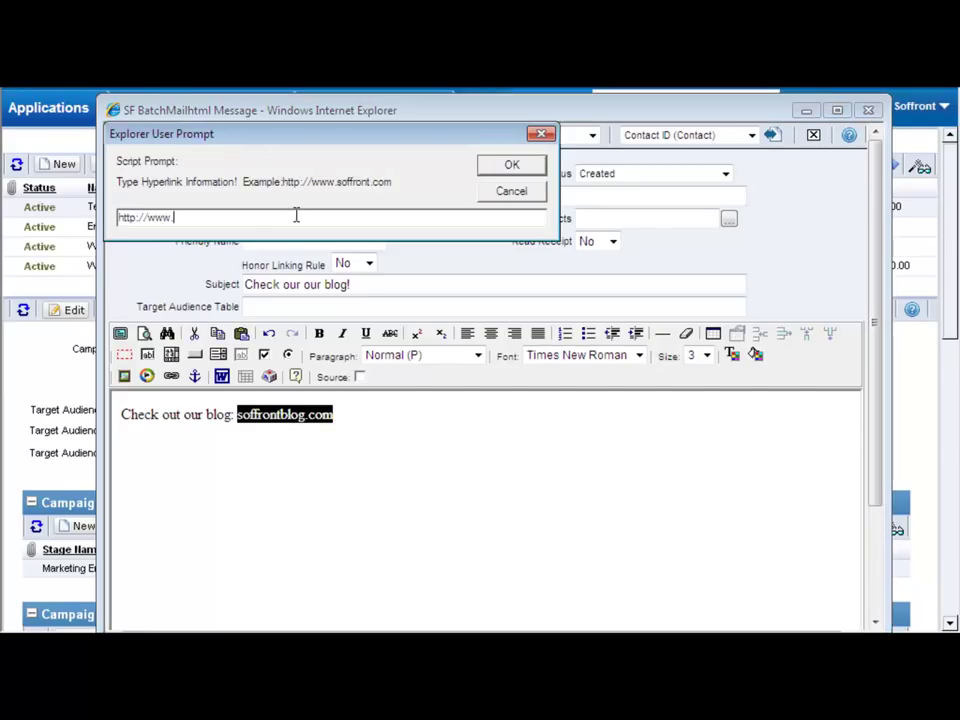
pyautogui.write('soffrontblog.com')
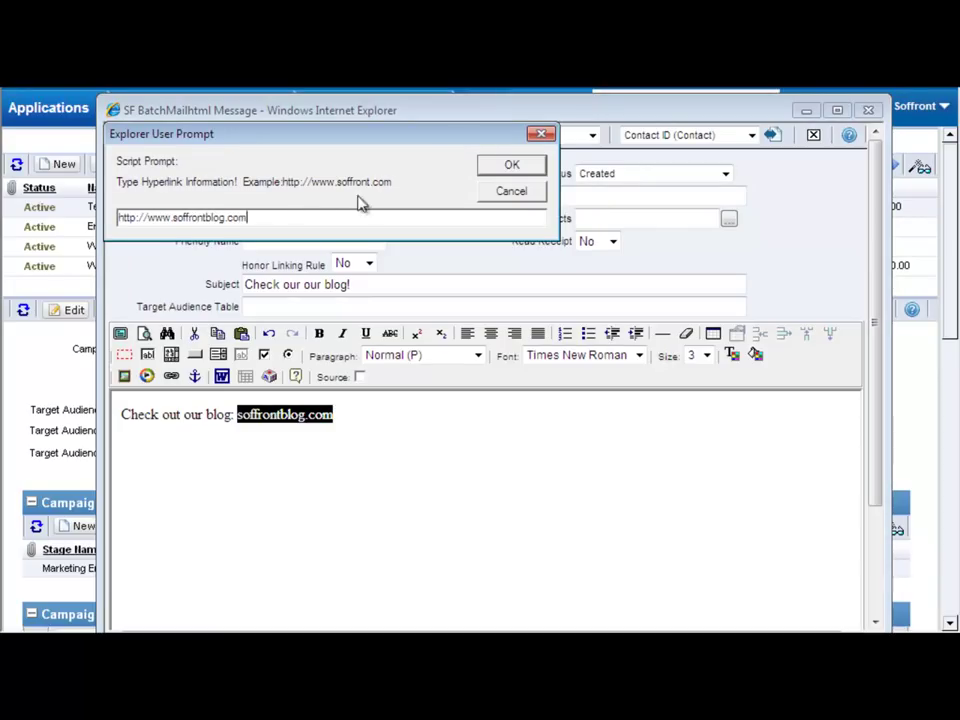
pyautogui.click(497, 168)
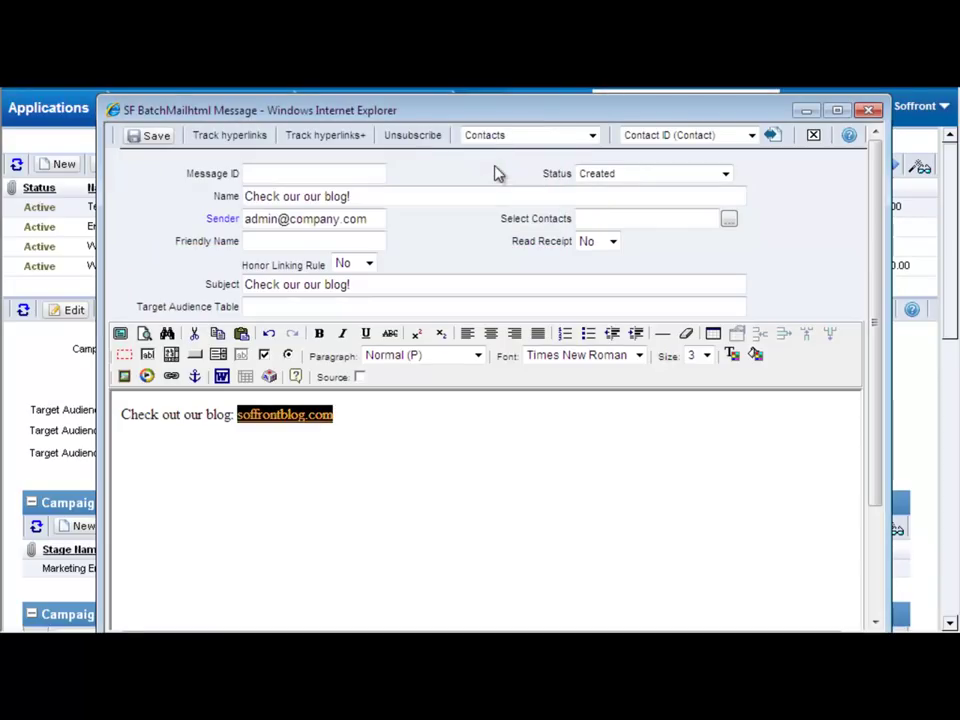
# - Set Read Receipt to Yes, then save and close the message
pyautogui.click(613, 242)
pyautogui.click(608, 275)
pyautogui.click(451, 415)
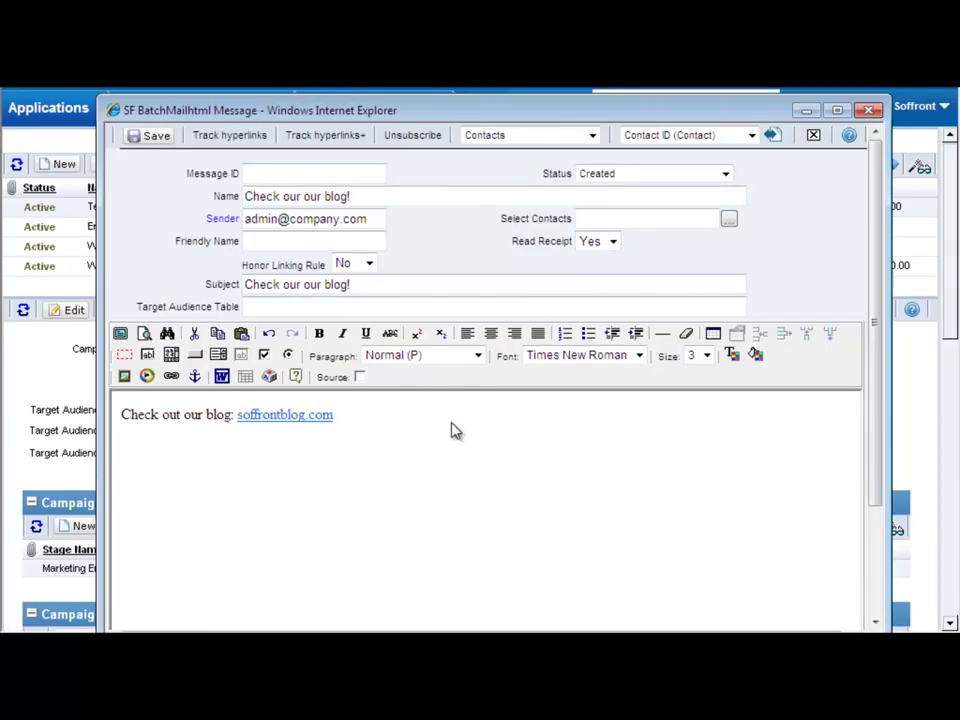
pyautogui.click(152, 140)
pyautogui.click(179, 88)
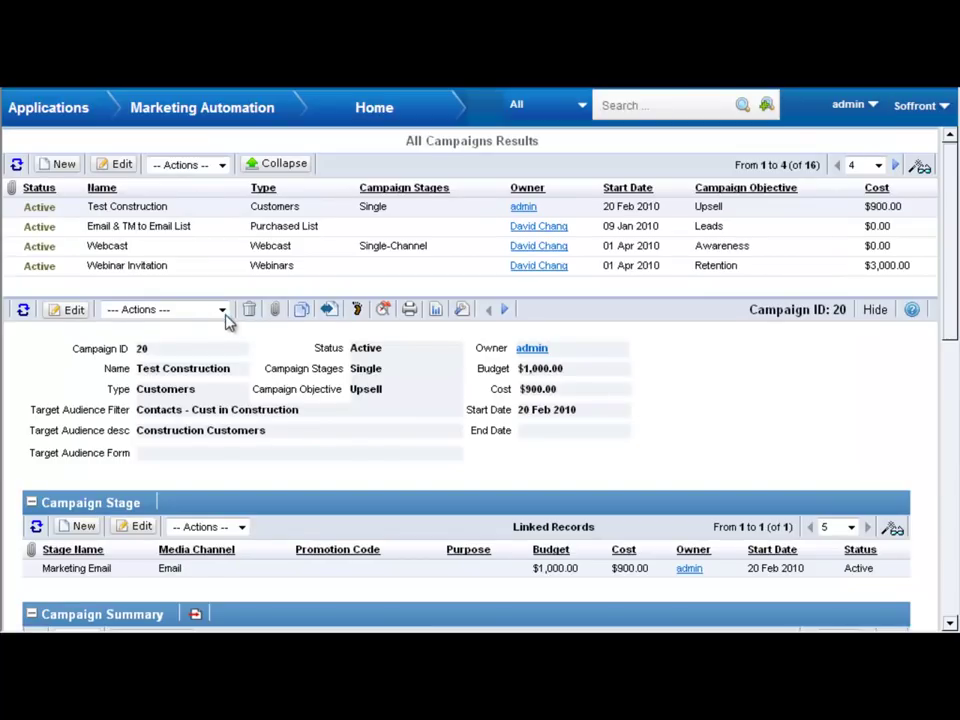
# - Execute the 'Check our our blog!' message from the campaign's Actions menu
pyautogui.click(222, 310)
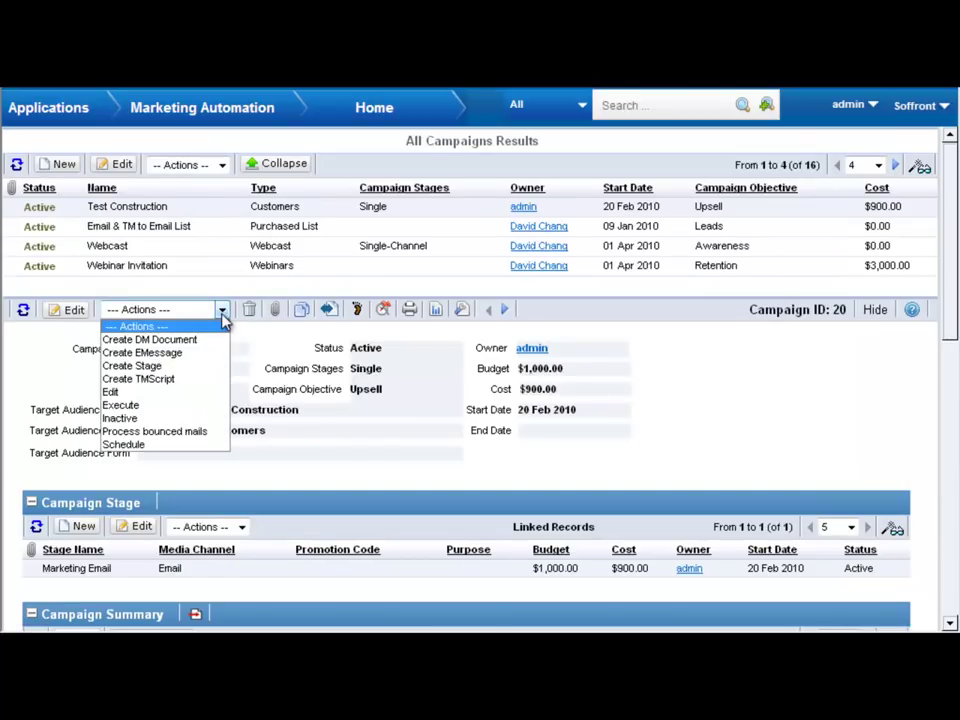
pyautogui.click(188, 408)
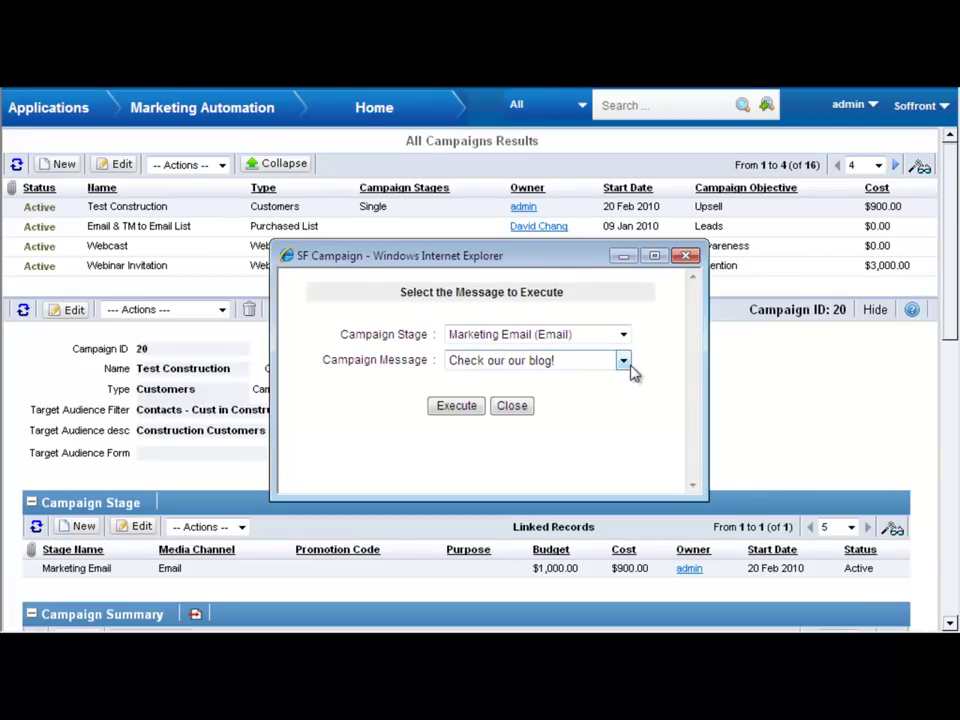
pyautogui.click(624, 361)
pyautogui.click(627, 379)
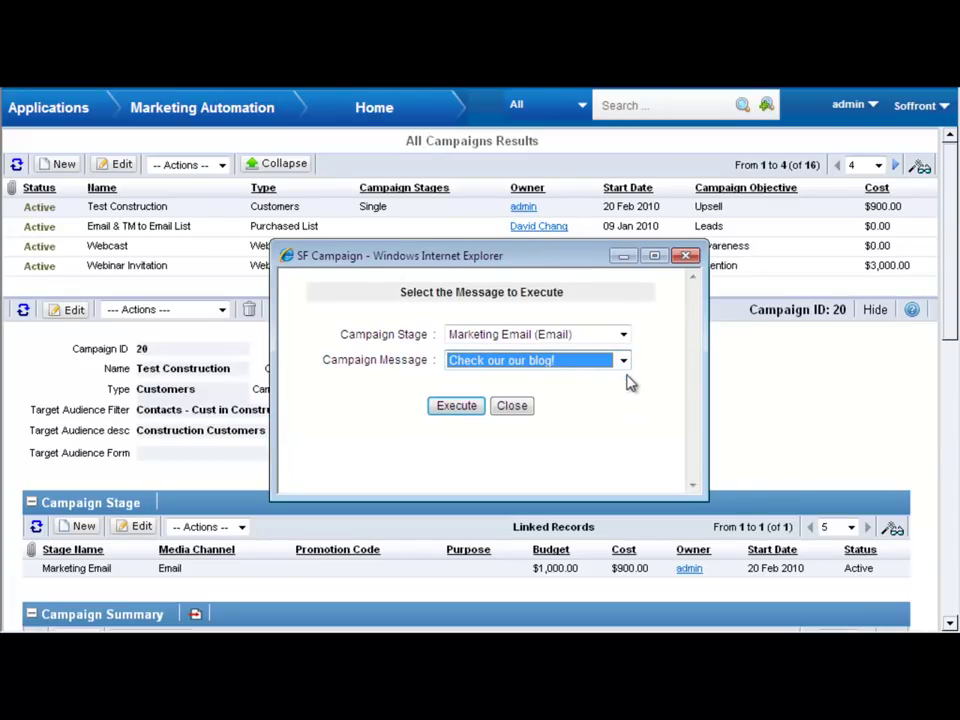
pyautogui.click(462, 408)
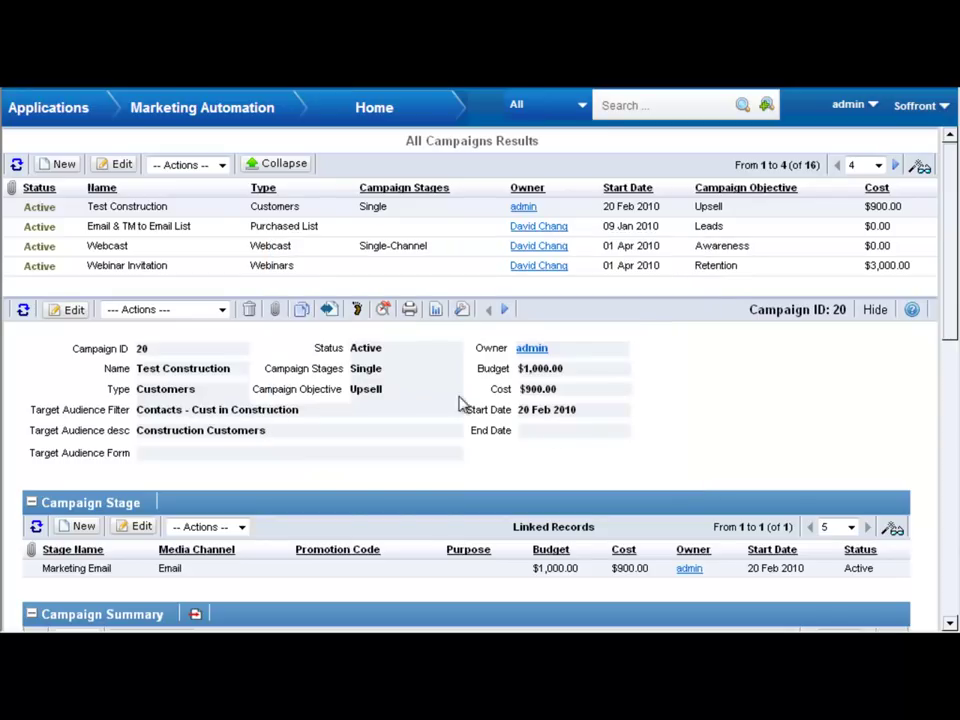
# - Schedule 'Check our our blog!' as a daily job starting 22 Feb 2010 and save it
pyautogui.click(224, 313)
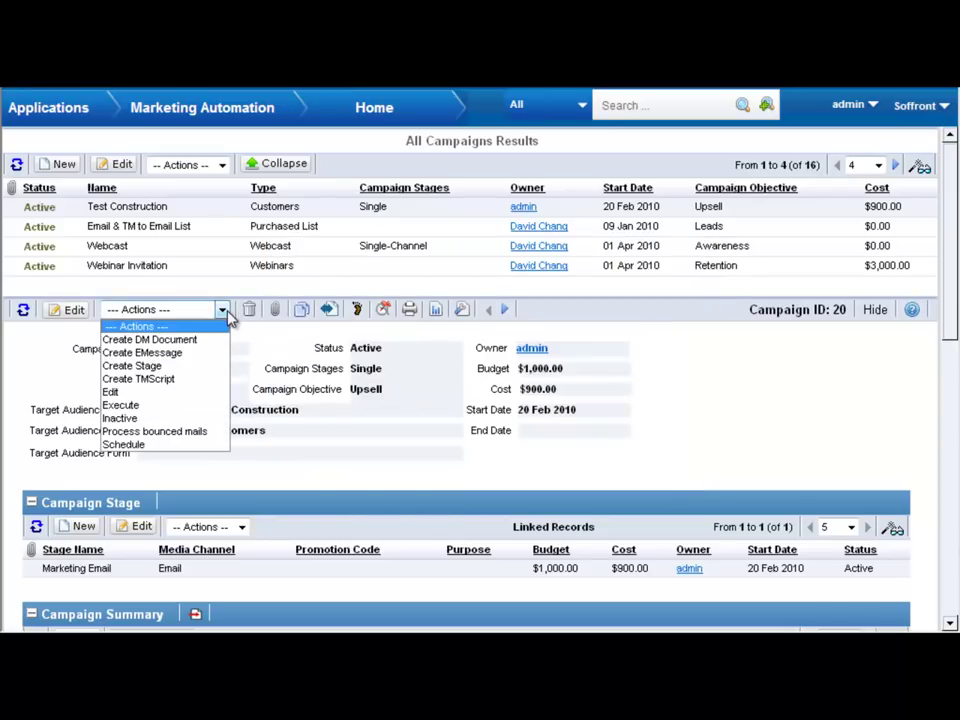
pyautogui.click(190, 453)
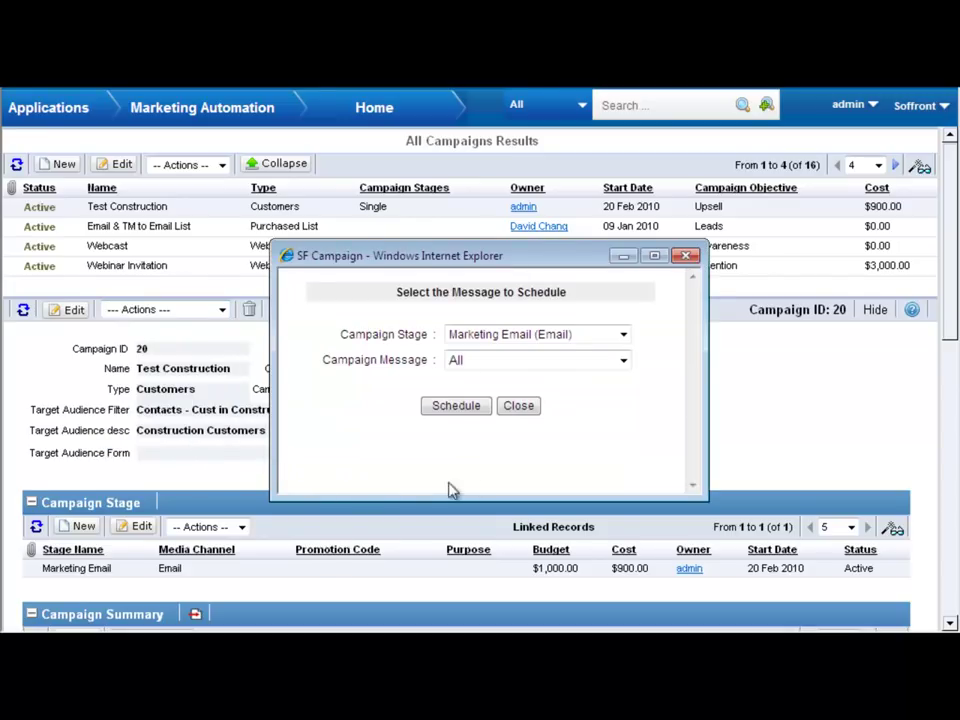
pyautogui.click(621, 362)
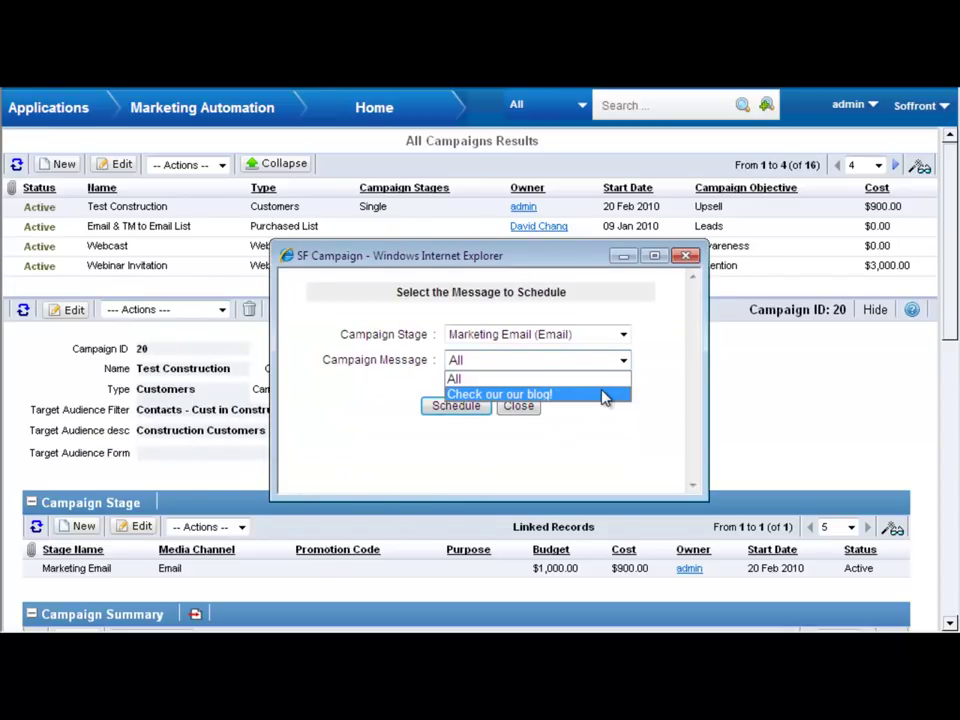
pyautogui.click(606, 394)
pyautogui.click(471, 408)
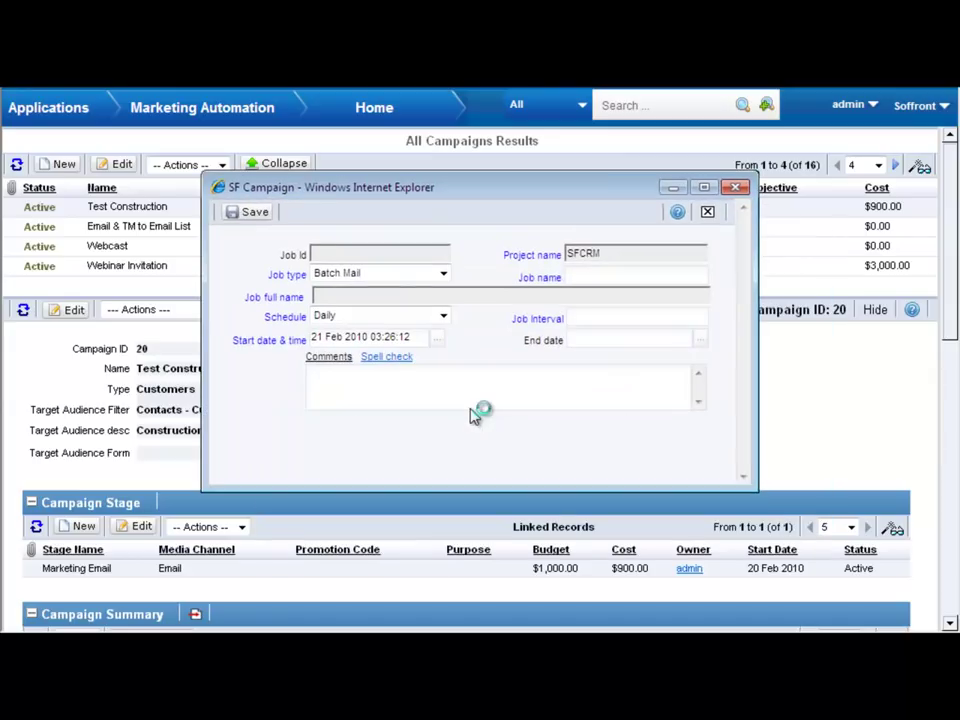
pyautogui.click(438, 340)
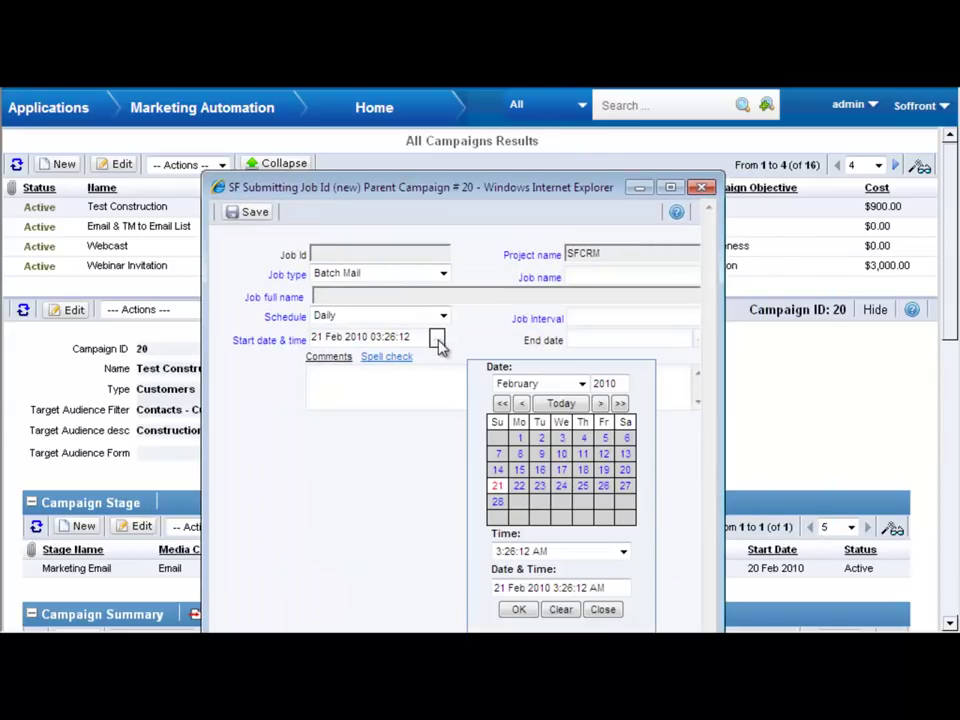
pyautogui.click(518, 487)
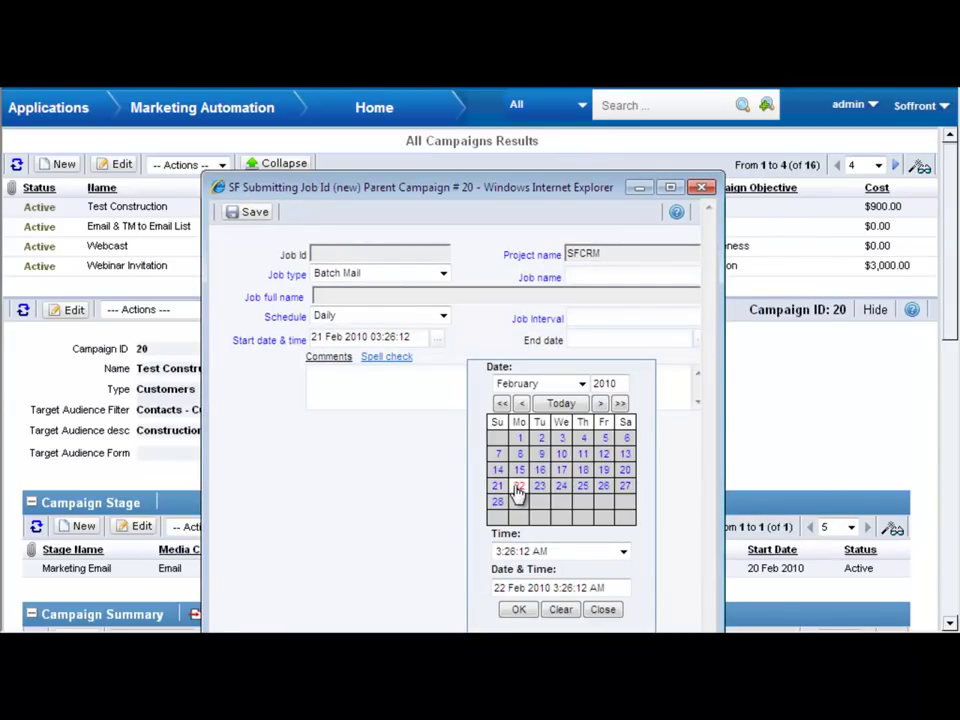
pyautogui.click(522, 611)
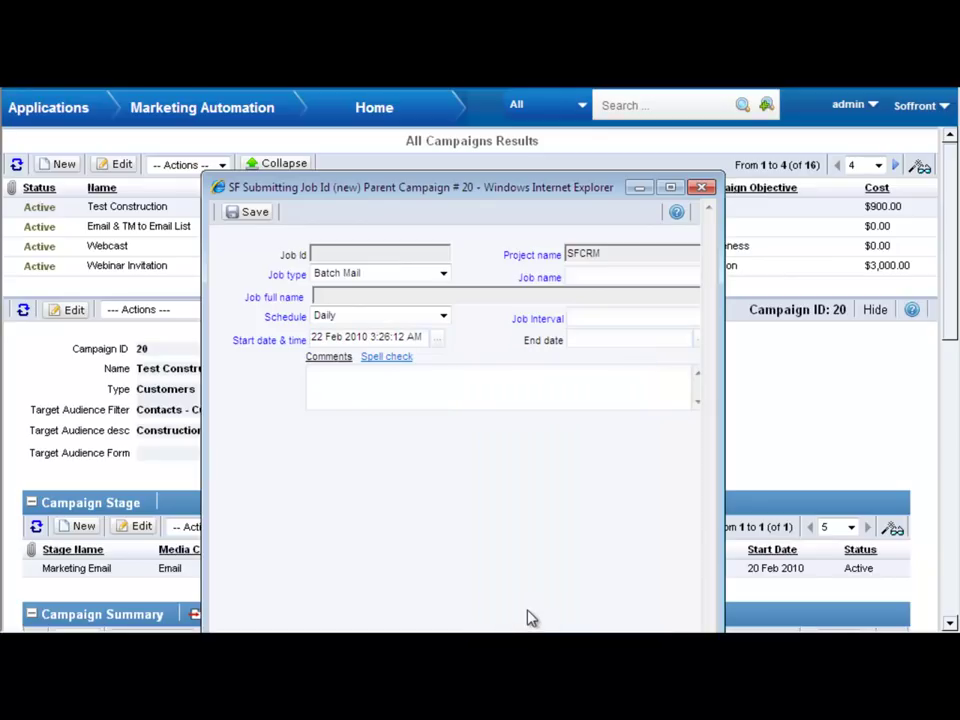
pyautogui.click(252, 212)
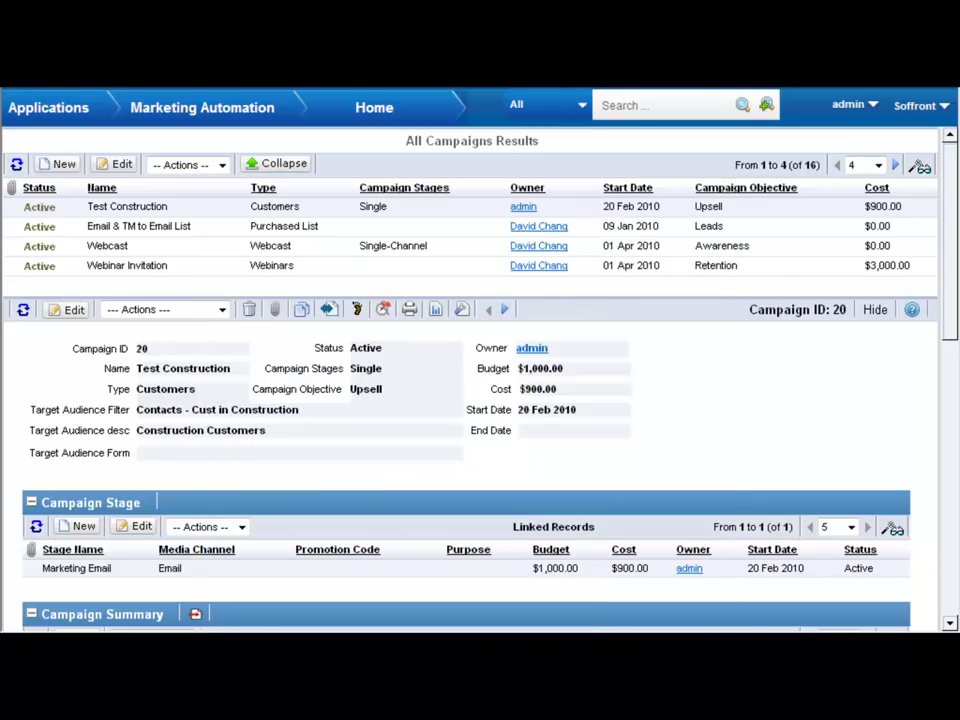
# - Close the Actions list and scroll down to the Campaign Summary, Email Message and DM Documents panels
pyautogui.click(222, 310)
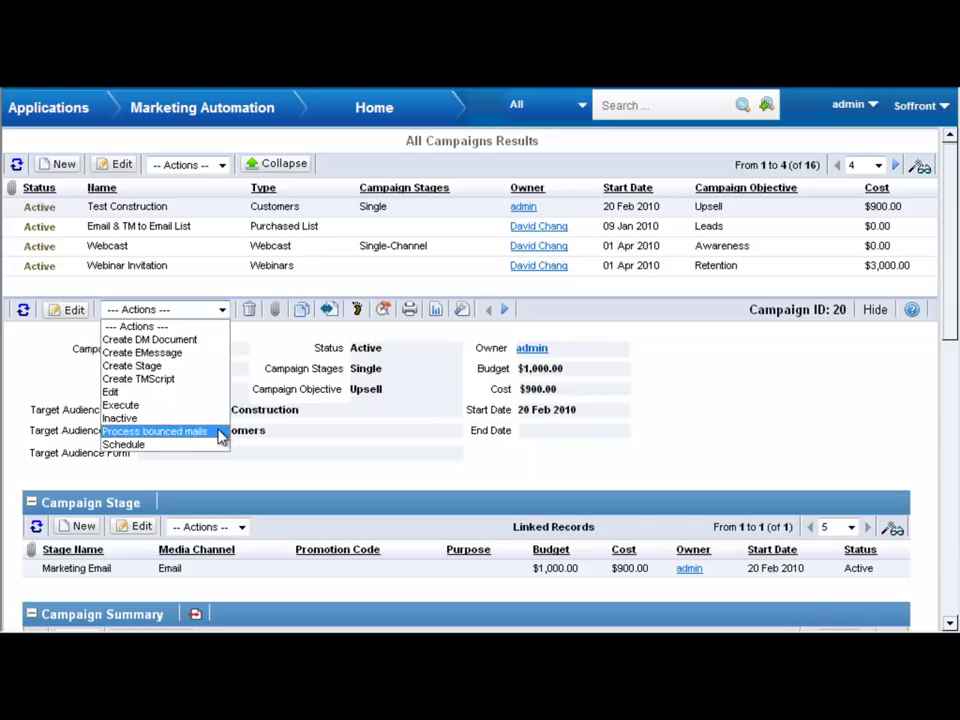
pyautogui.click(601, 484)
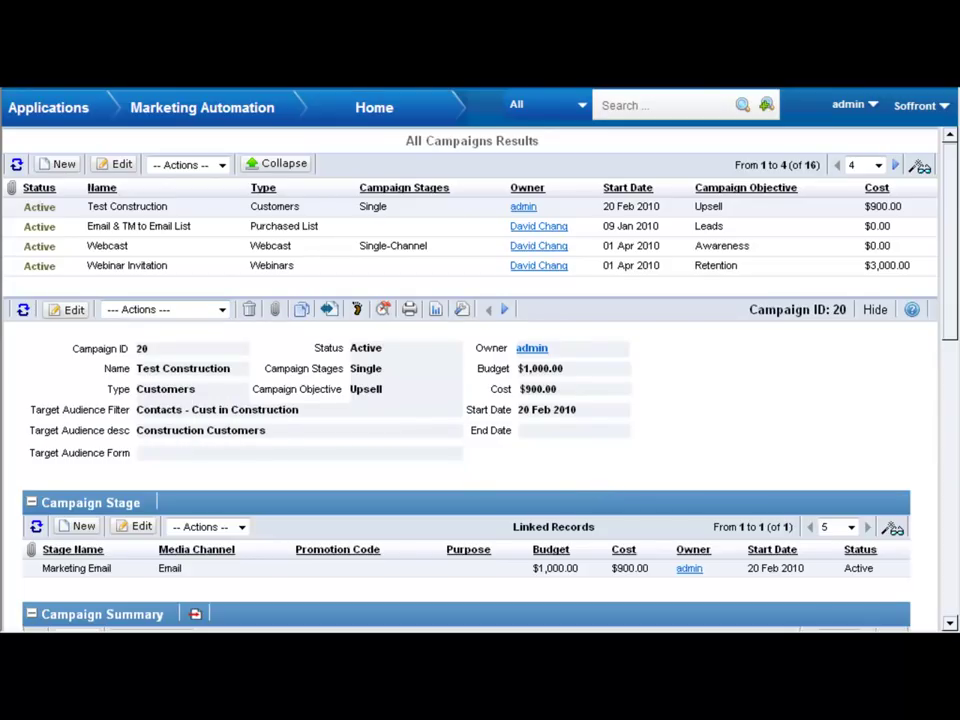
pyautogui.moveTo(951, 334); pyautogui.dragTo(953, 531)
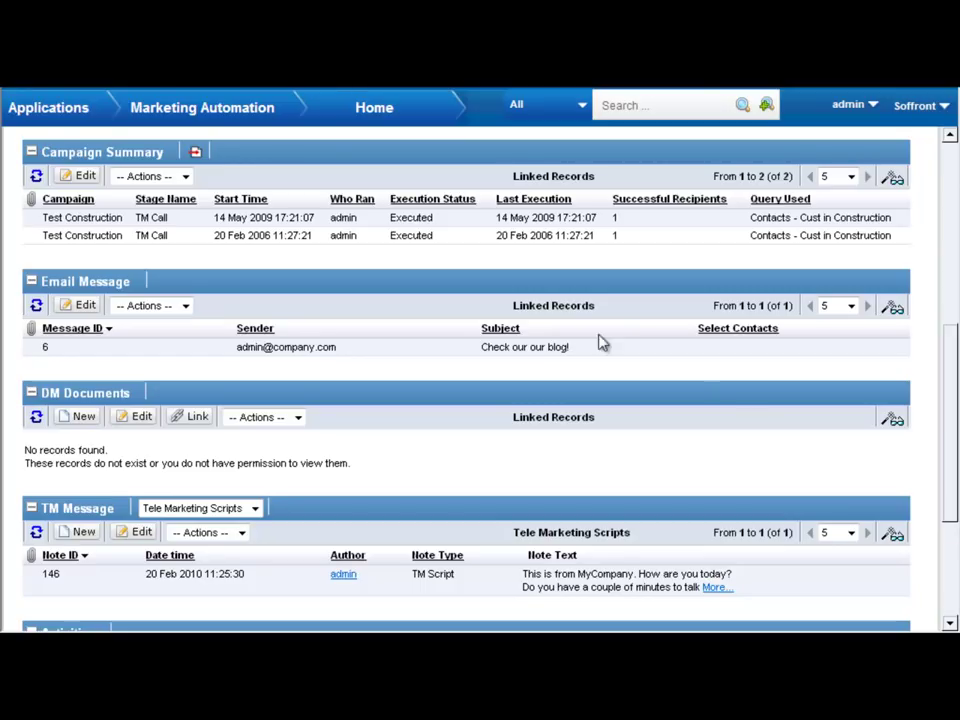
# - Return to the marketing home page and run the Campaign Performance Report for all campaigns and channels
pyautogui.moveTo(186, 100)
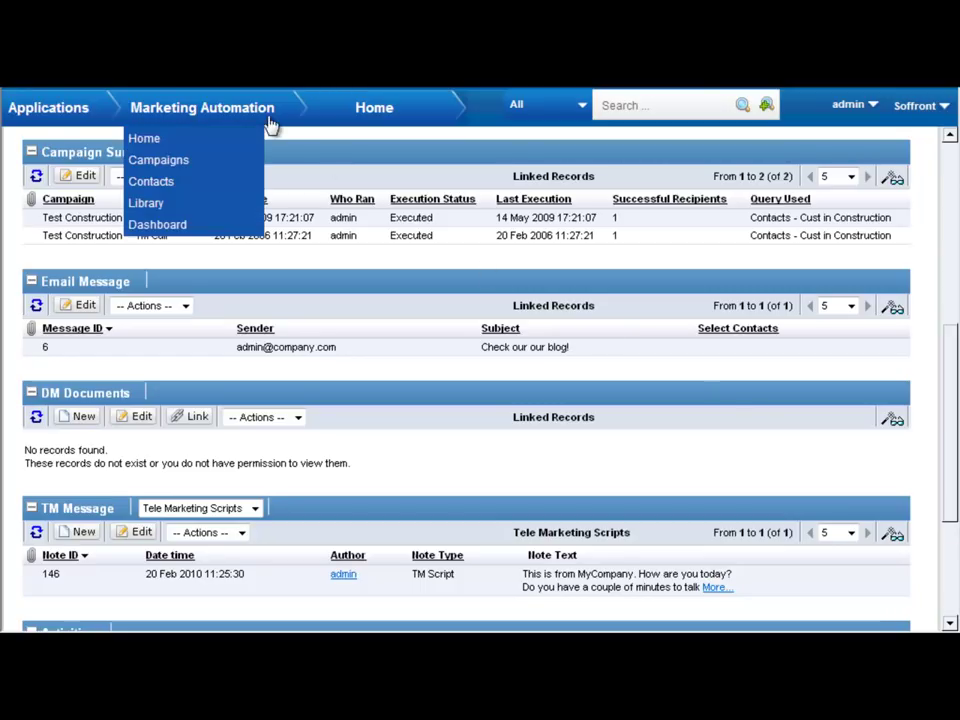
pyautogui.click(141, 137)
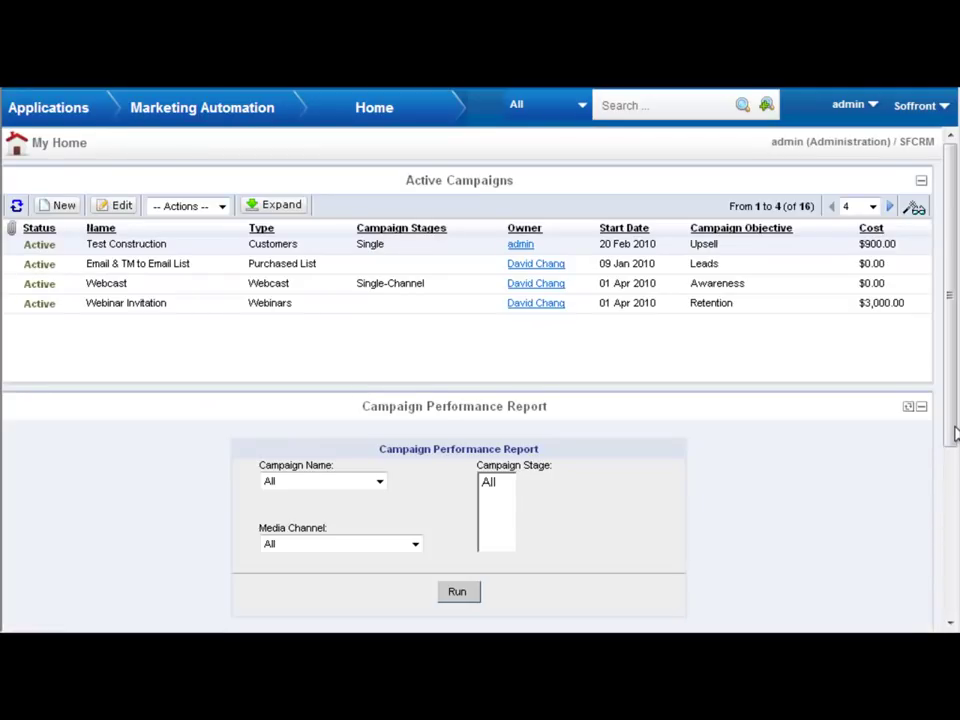
pyautogui.moveTo(951, 435); pyautogui.dragTo(955, 528)
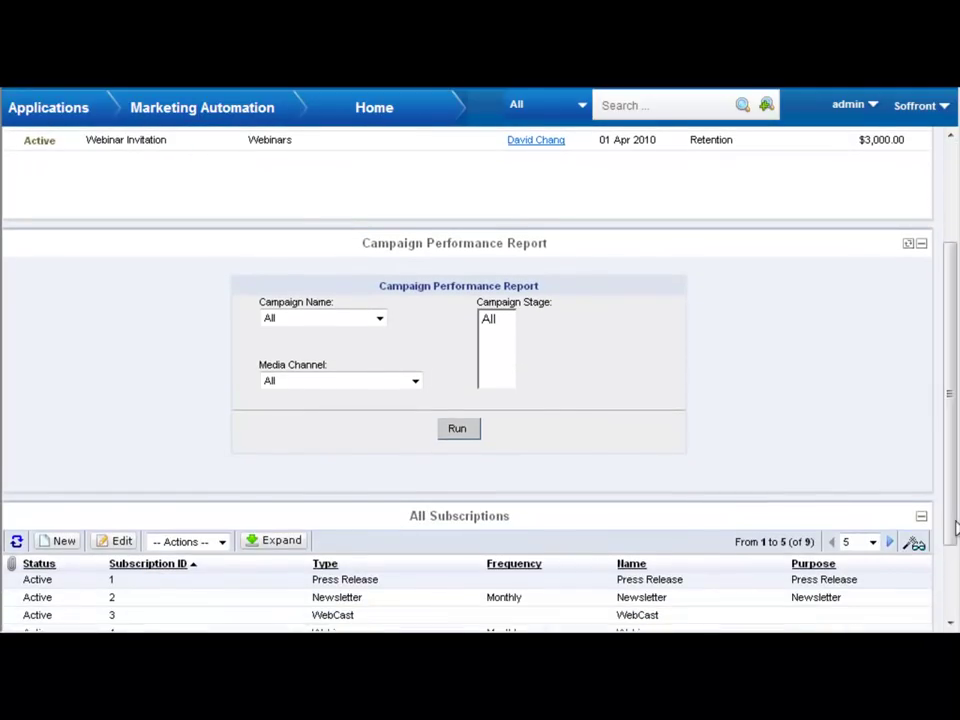
pyautogui.click(378, 321)
pyautogui.click(376, 322)
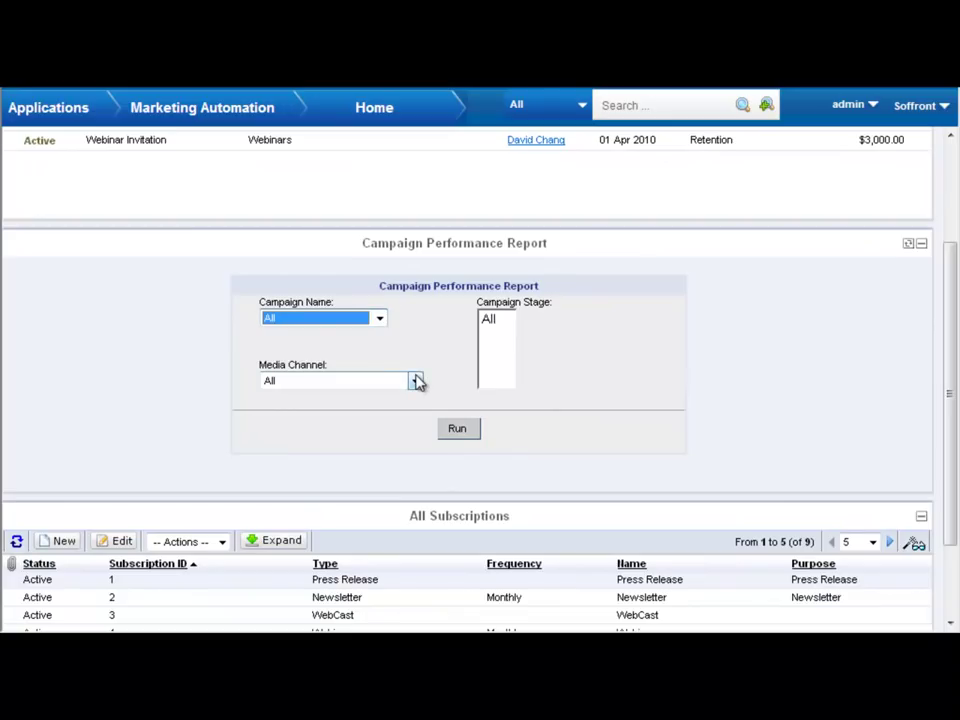
pyautogui.click(415, 381)
pyautogui.click(410, 397)
pyautogui.click(456, 430)
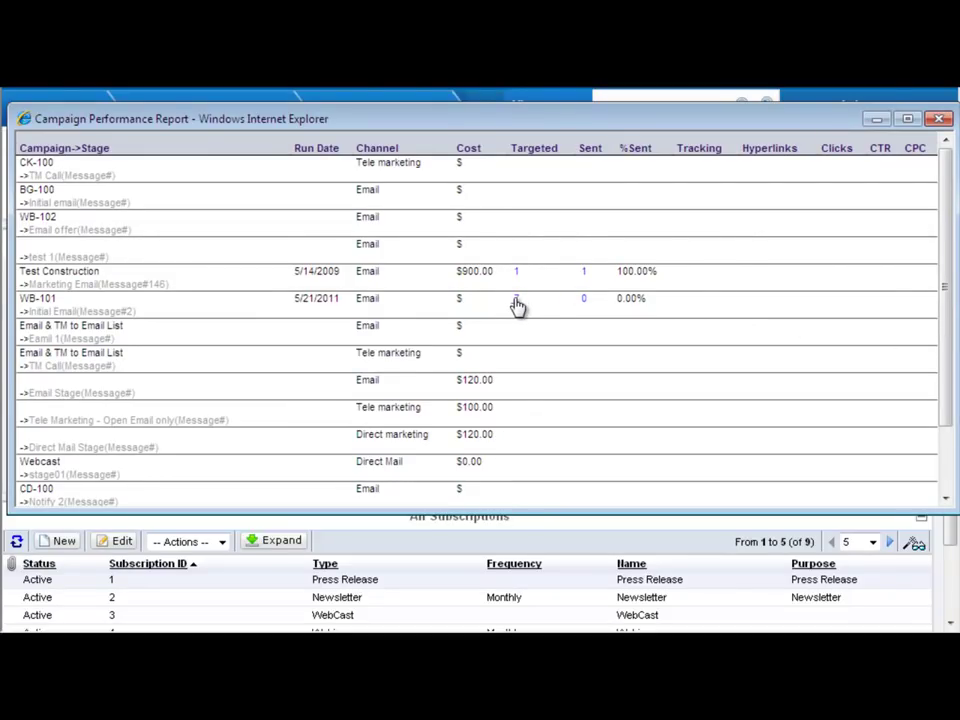
# - View the 7 contacts targeted by WB-101, then close both report popups
pyautogui.click(516, 302)
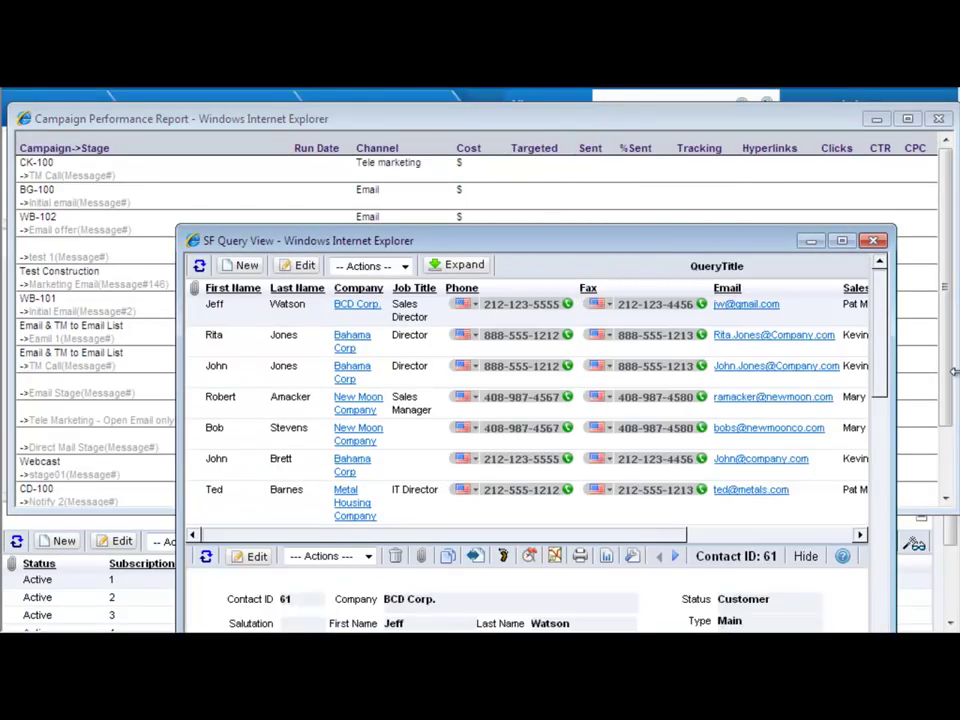
pyautogui.click(871, 241)
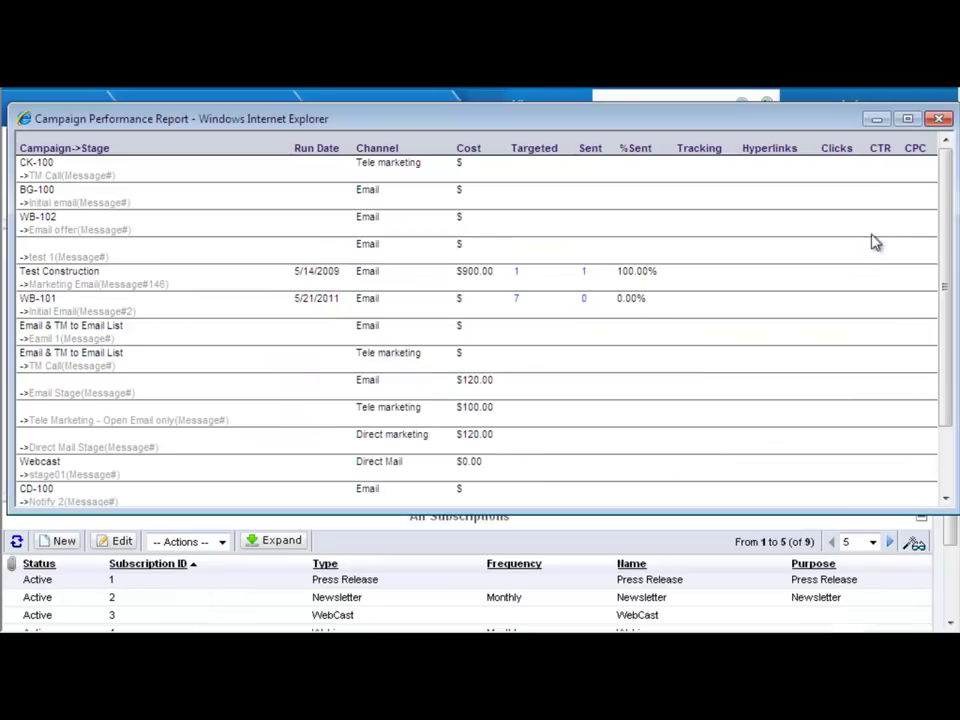
pyautogui.click(941, 120)
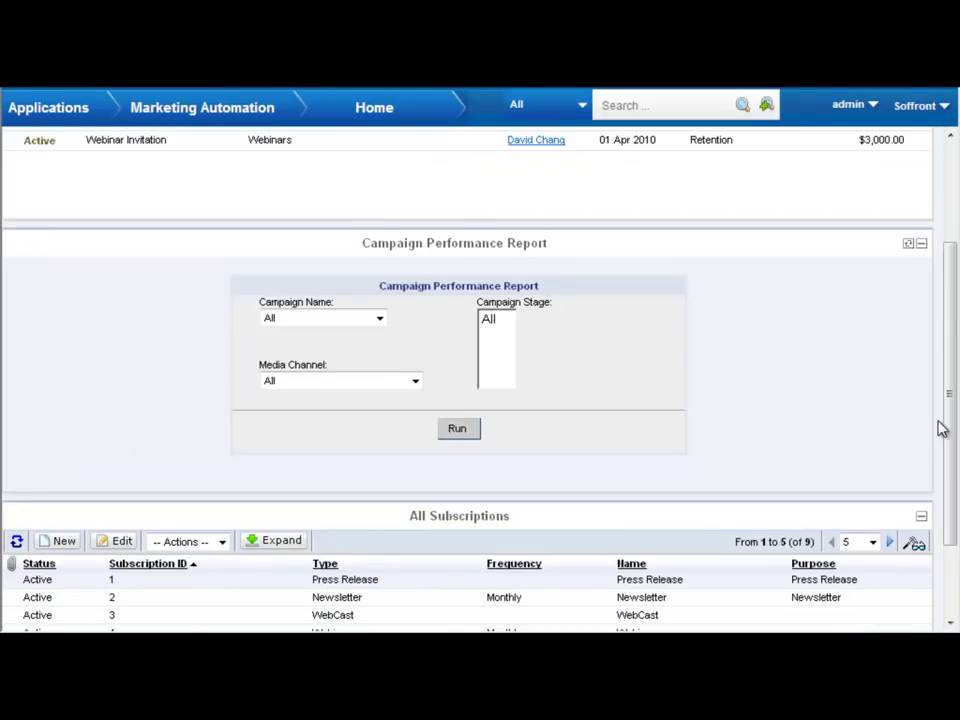
# - Expand All Subscriptions to the full results list showing the Press Release subscription
pyautogui.moveTo(946, 438); pyautogui.dragTo(956, 561)
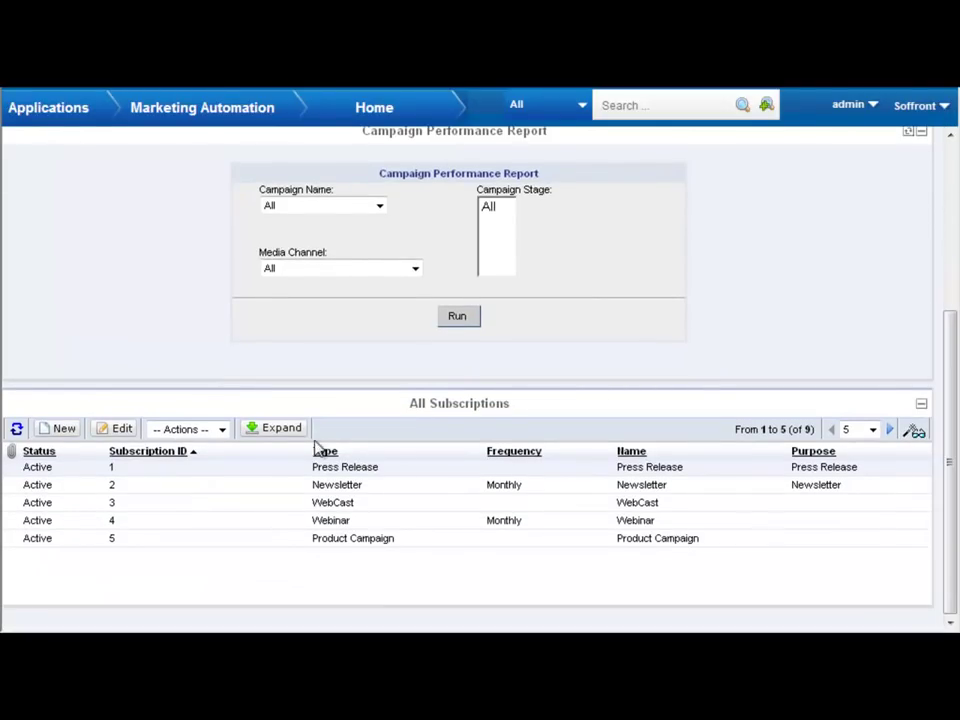
pyautogui.click(274, 428)
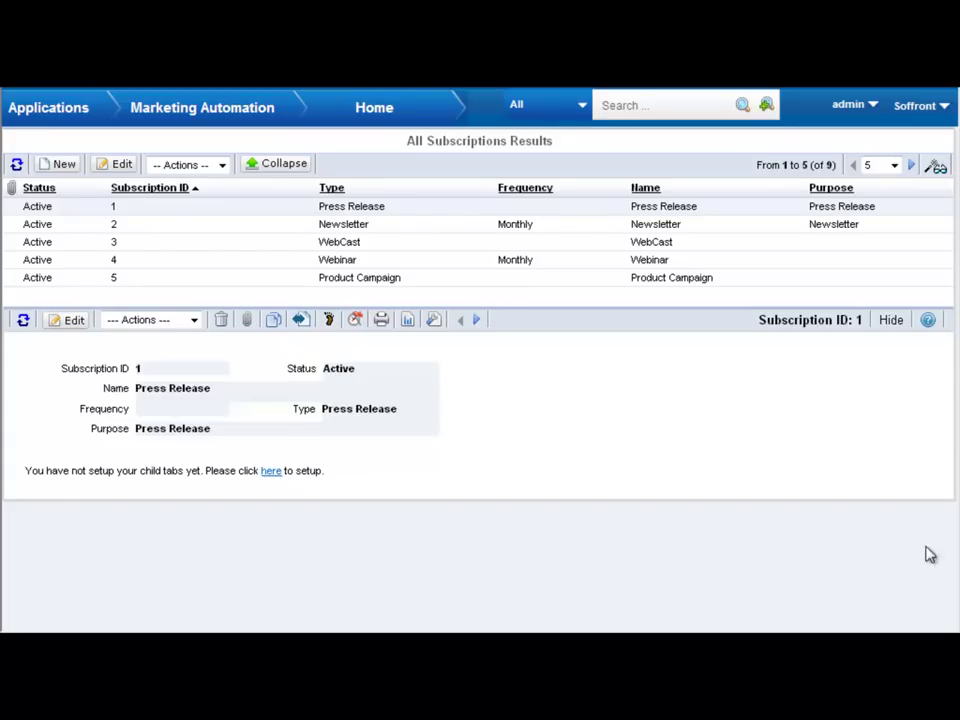
# - Switch from Marketing Automation to the Sales Automation home page
pyautogui.click(47, 112)
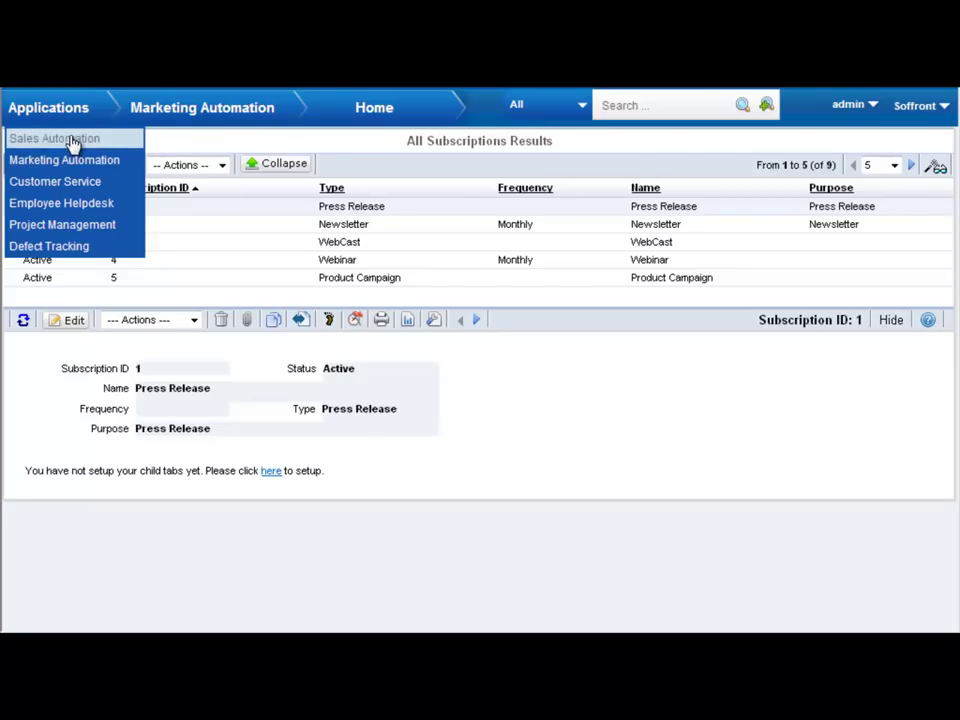
pyautogui.click(72, 140)
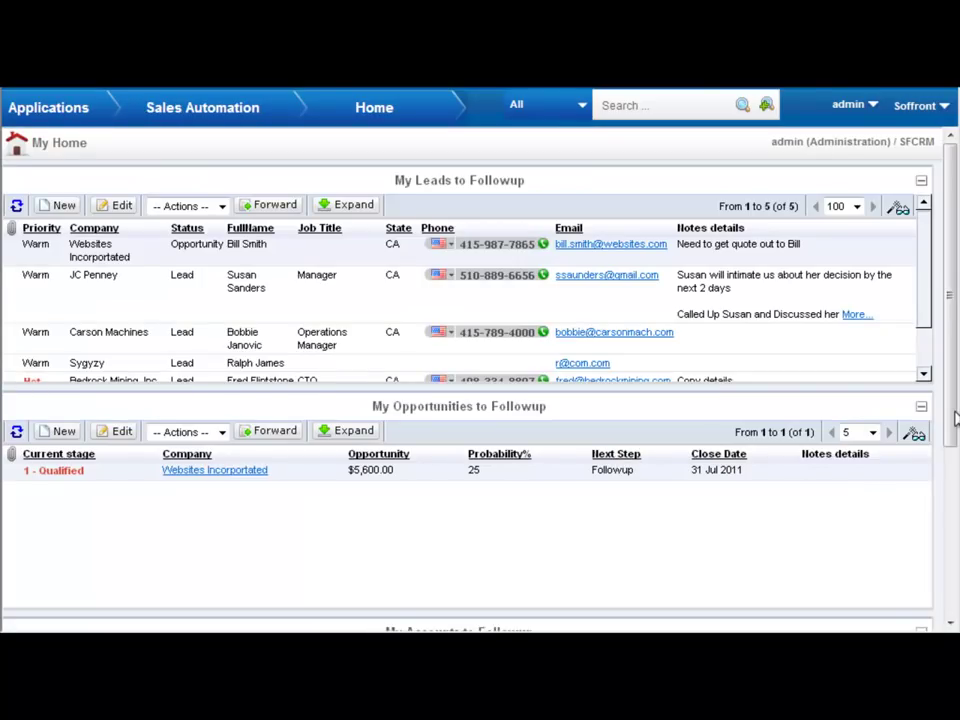
pyautogui.moveTo(955, 418); pyautogui.dragTo(956, 396)
# - Create and save a lead for company ABC with the contact's e-mail and Cold Call source
pyautogui.click(66, 208)
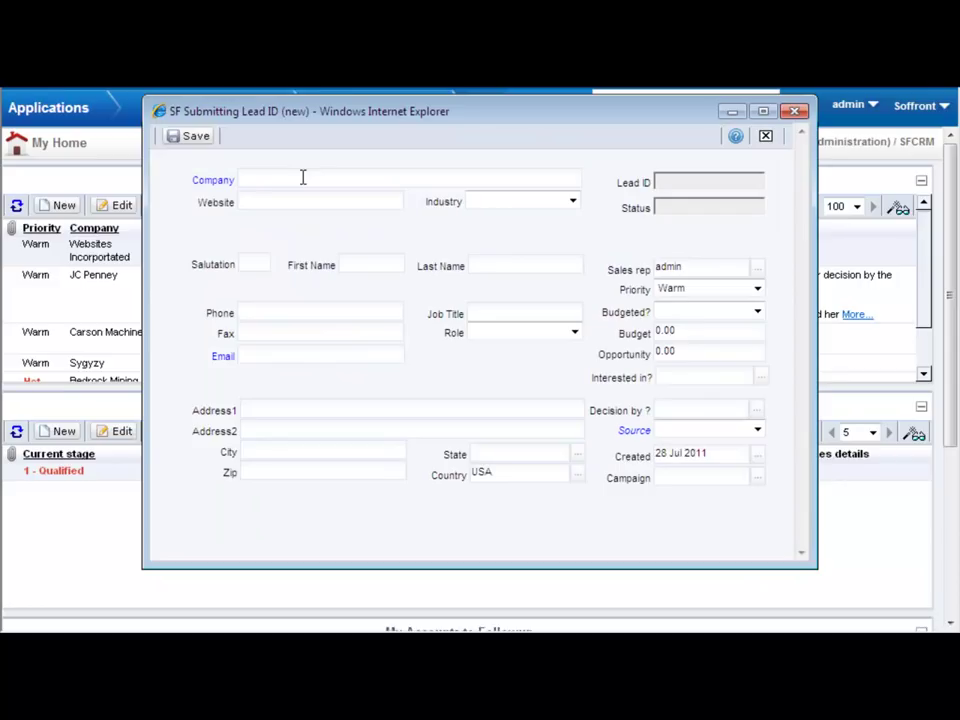
pyautogui.write('ABC')
pyautogui.click(289, 356)
pyautogui.click(694, 431)
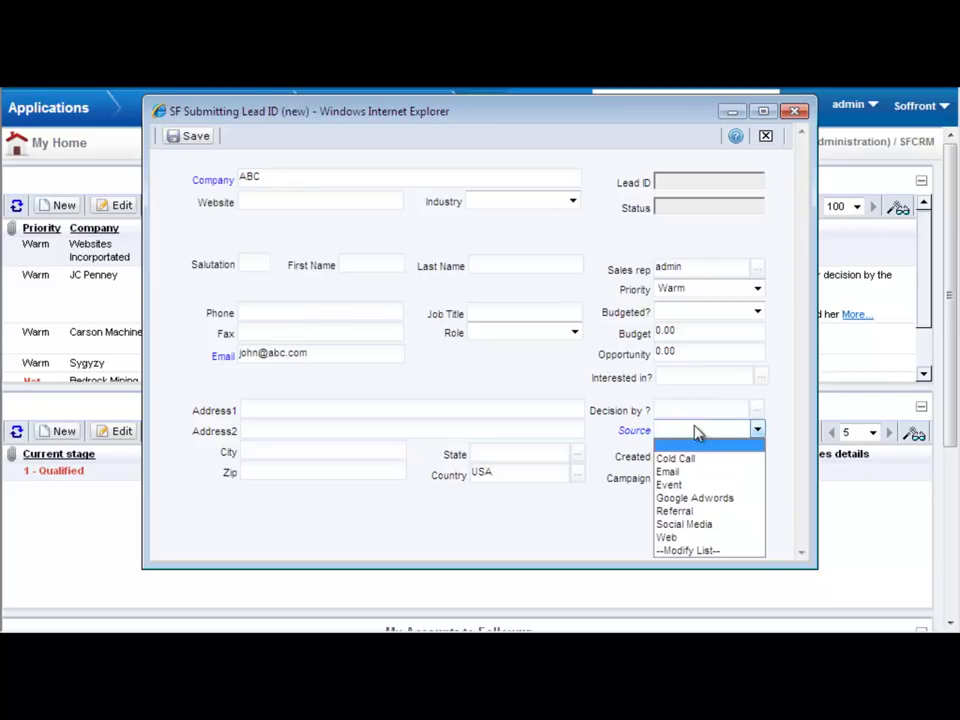
pyautogui.click(703, 461)
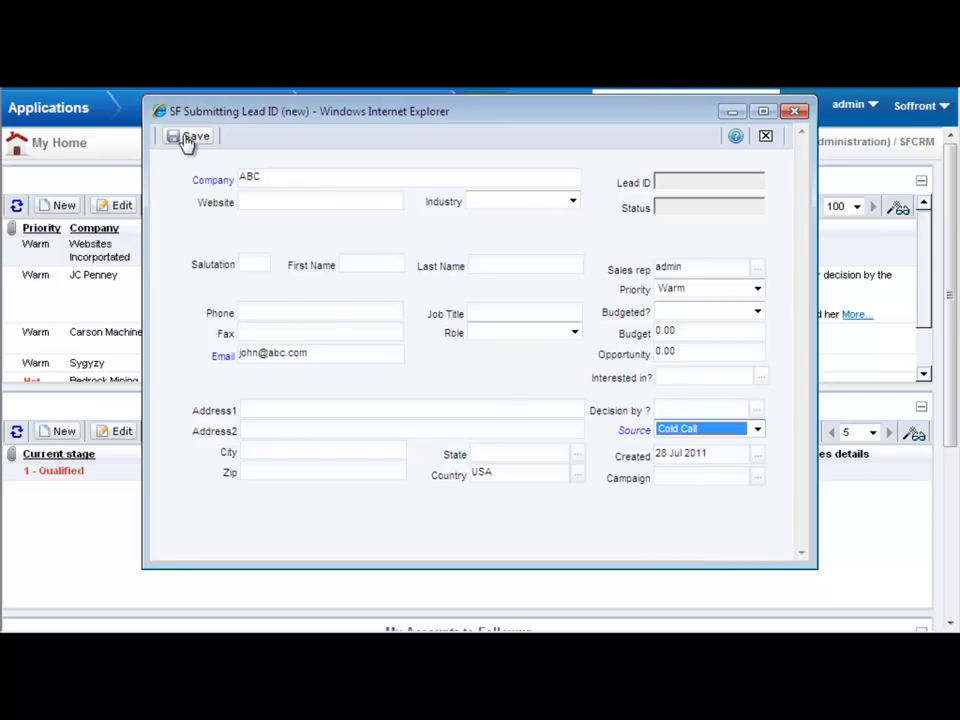
pyautogui.click(186, 138)
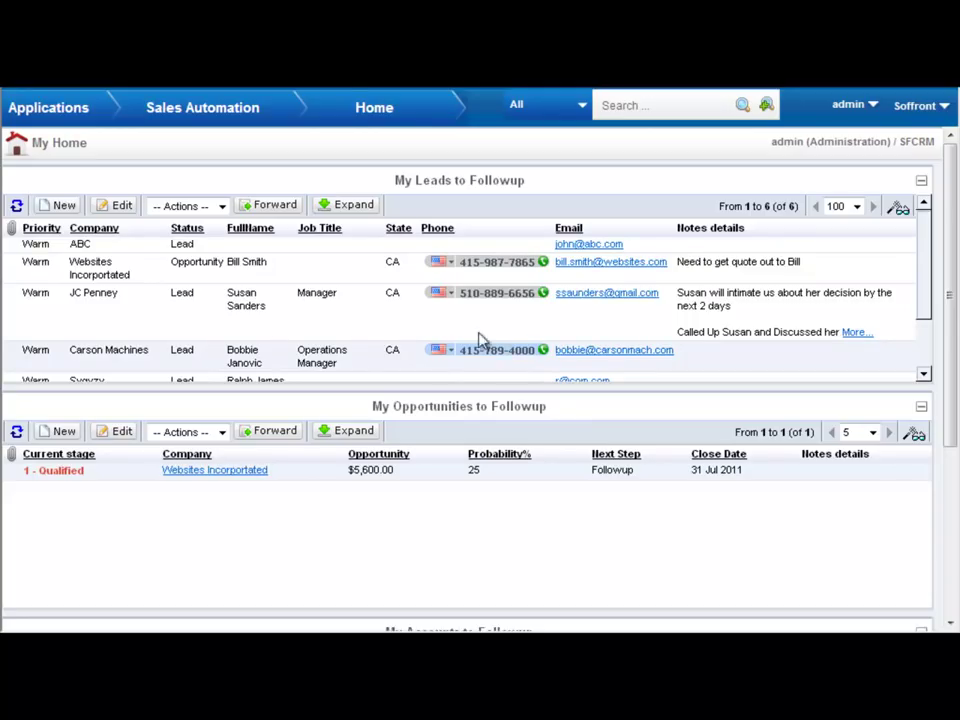
# - Forward the Carson Machines follow-up one week, subject 'send quote', with a note about sending a quote
pyautogui.click(274, 206)
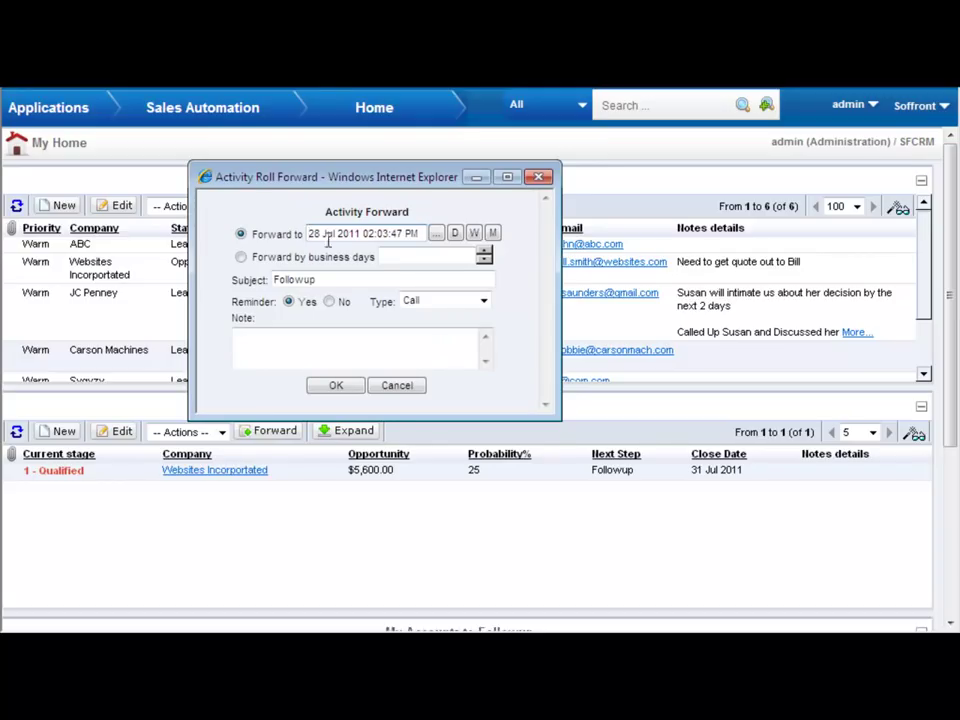
pyautogui.click(474, 233)
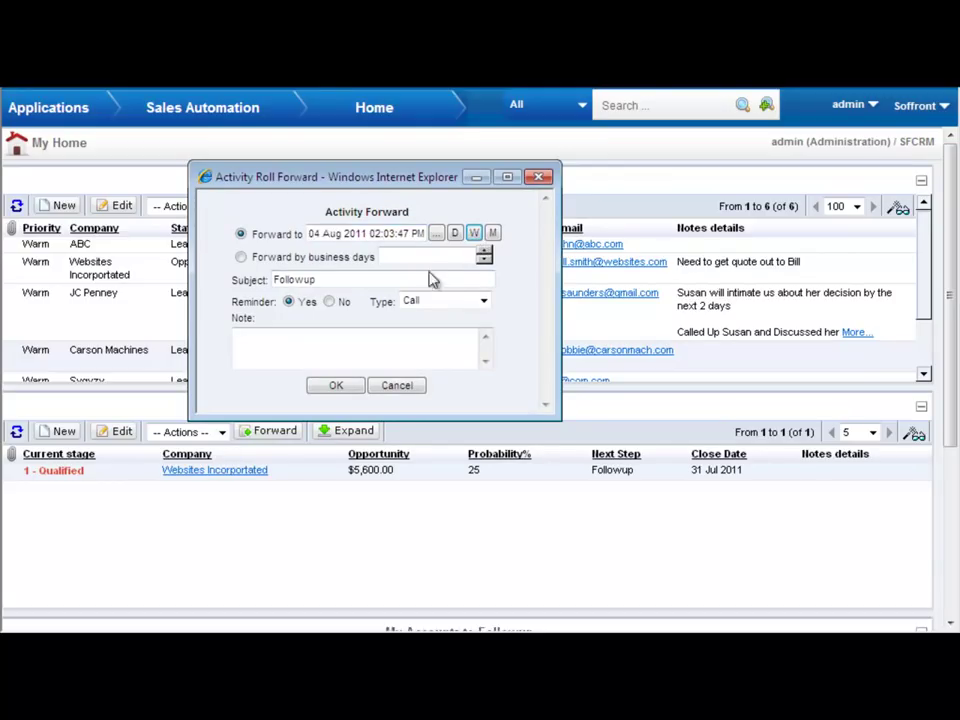
pyautogui.moveTo(351, 279); pyautogui.dragTo(270, 283)
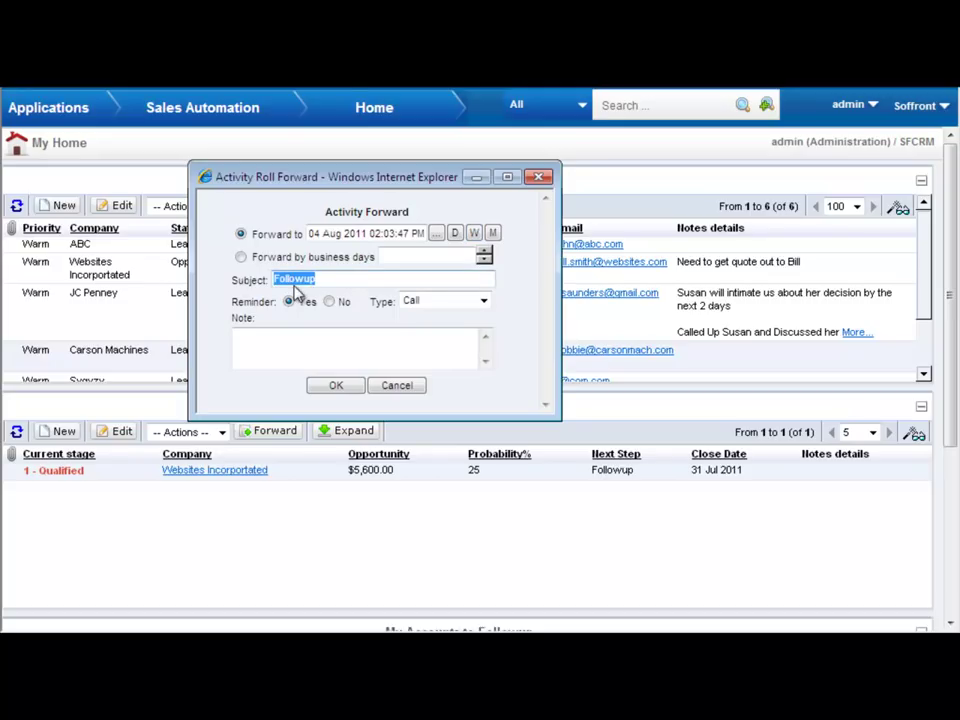
pyautogui.write('send quote')
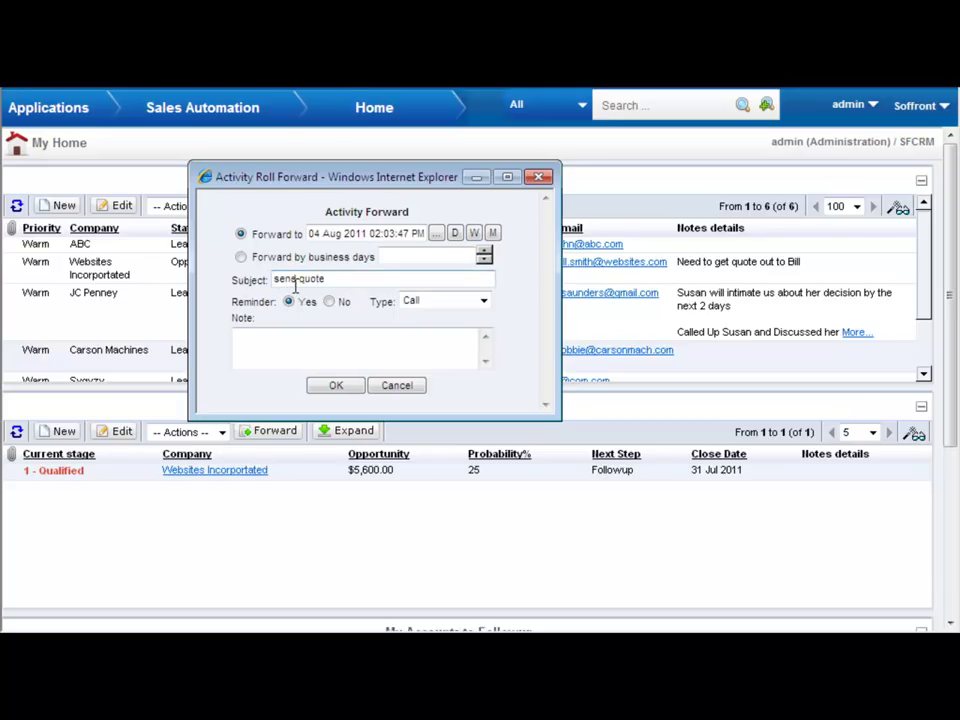
pyautogui.click(281, 350)
pyautogui.write('Send Bobbie quote')
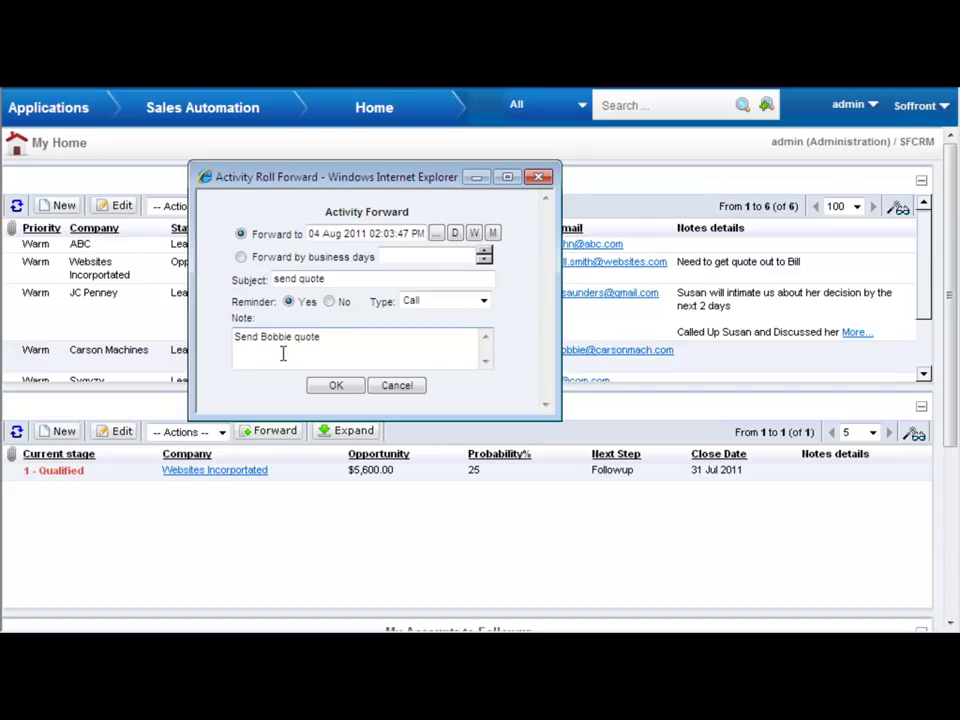
pyautogui.click(341, 389)
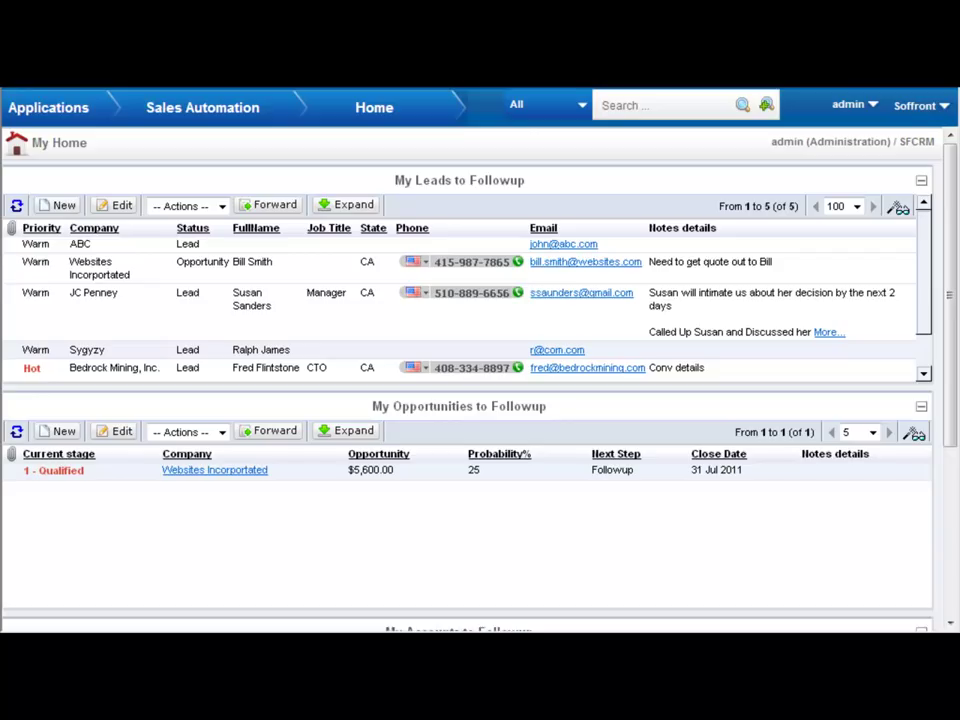
# - Expand the leads list and choose to convert the JC Penney lead into an opportunity
pyautogui.moveTo(954, 429); pyautogui.dragTo(954, 427)
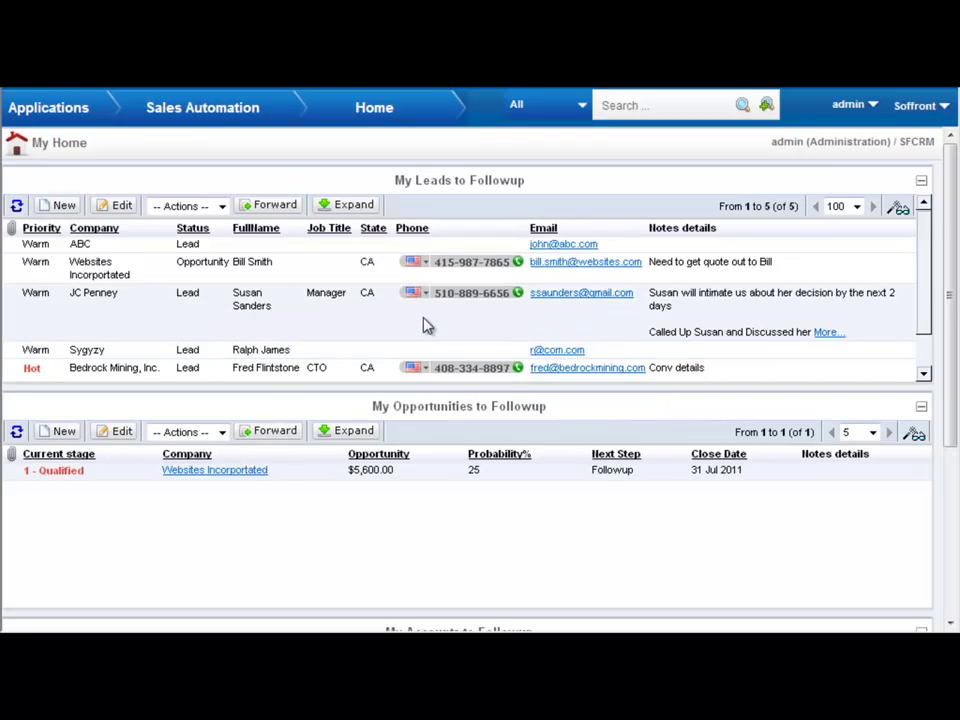
pyautogui.click(347, 205)
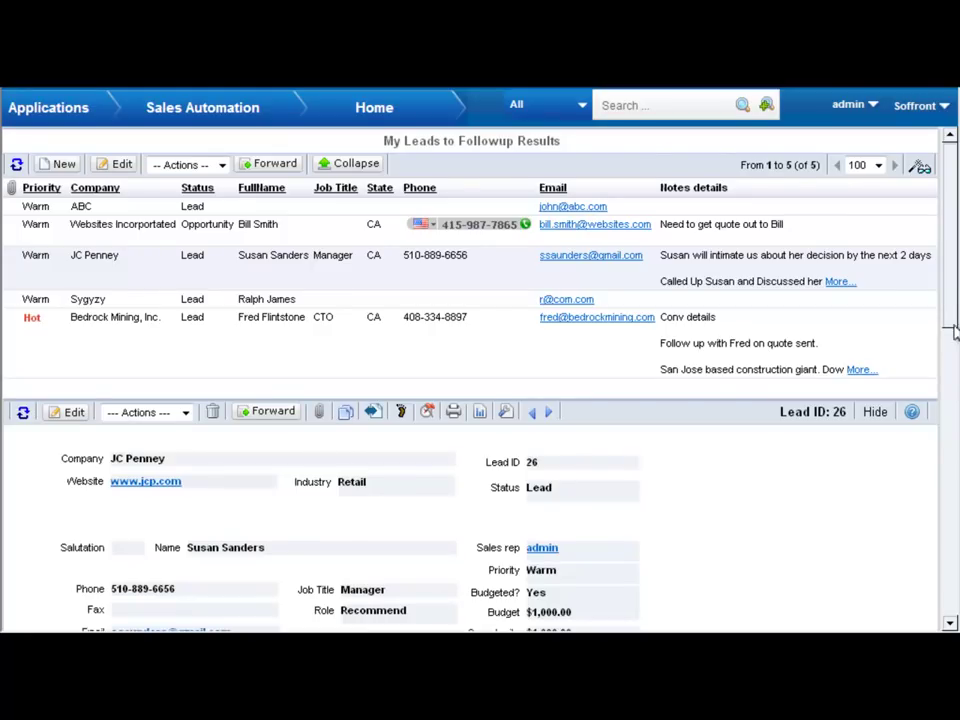
pyautogui.scroll(-2, 955, 345)
pyautogui.click(185, 212)
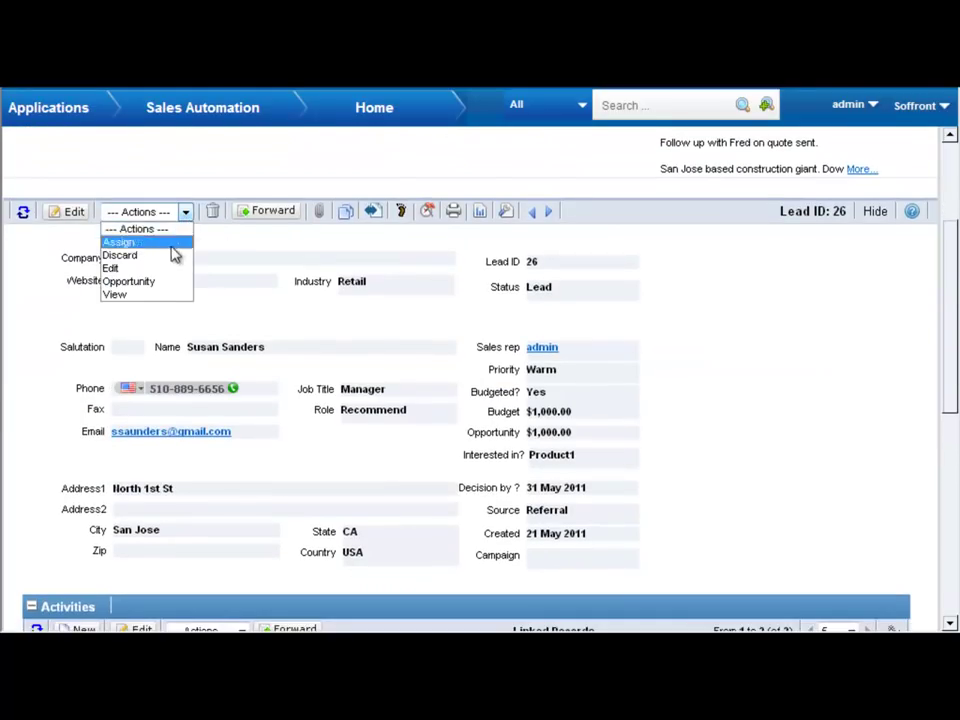
pyautogui.click(163, 283)
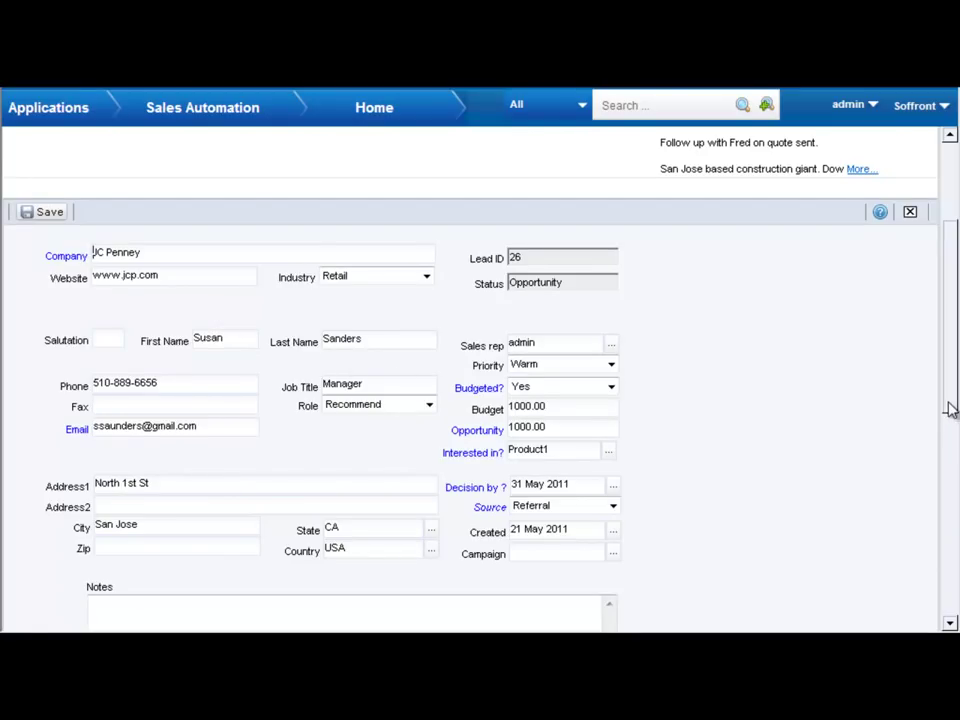
# - Try the new Notes box on the JC Penney lead form and save it
pyautogui.moveTo(952, 404); pyautogui.dragTo(954, 420)
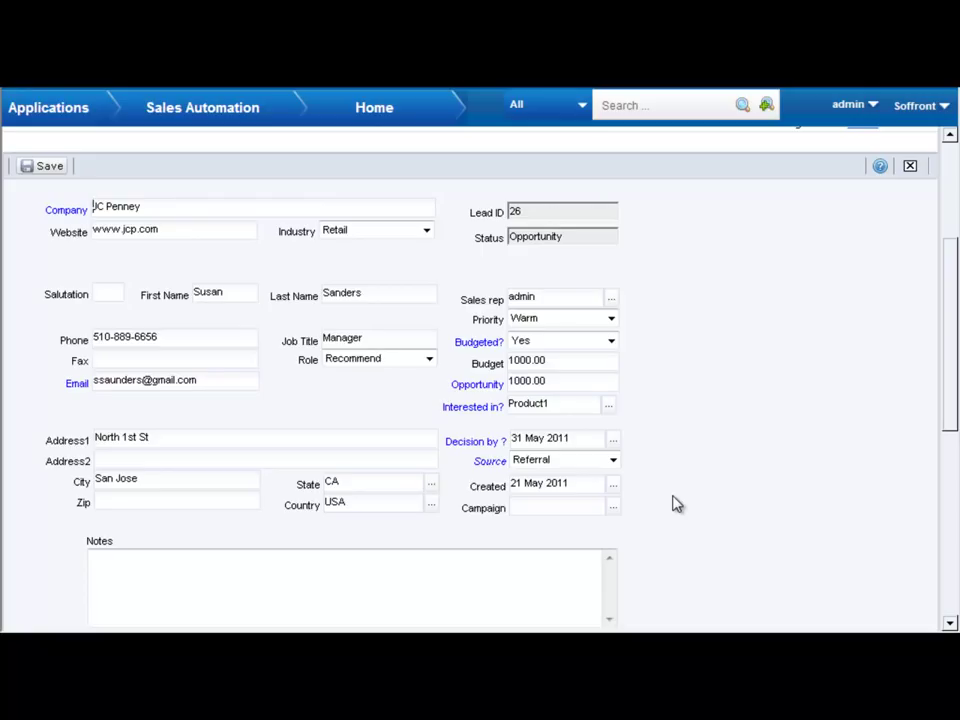
pyautogui.click(393, 580)
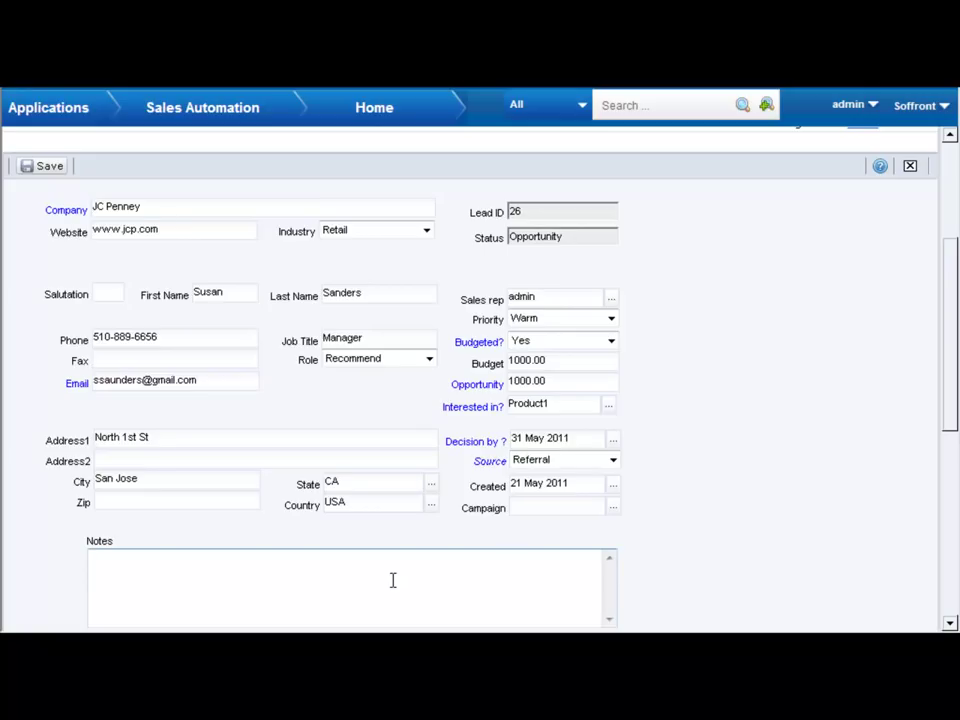
pyautogui.click(48, 167)
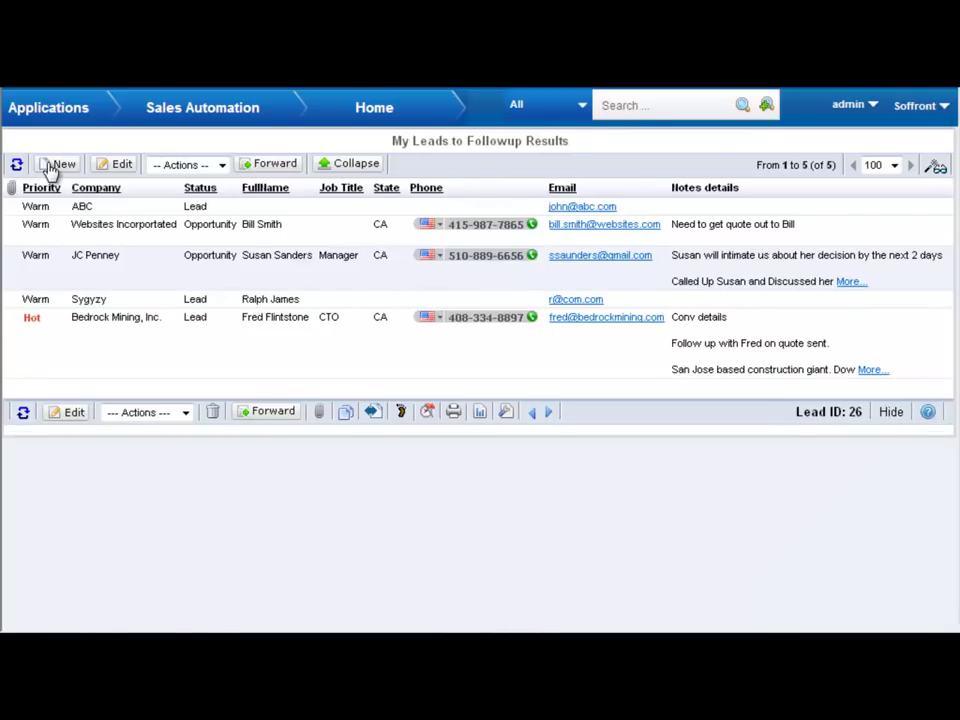
pyautogui.moveTo(272, 121)
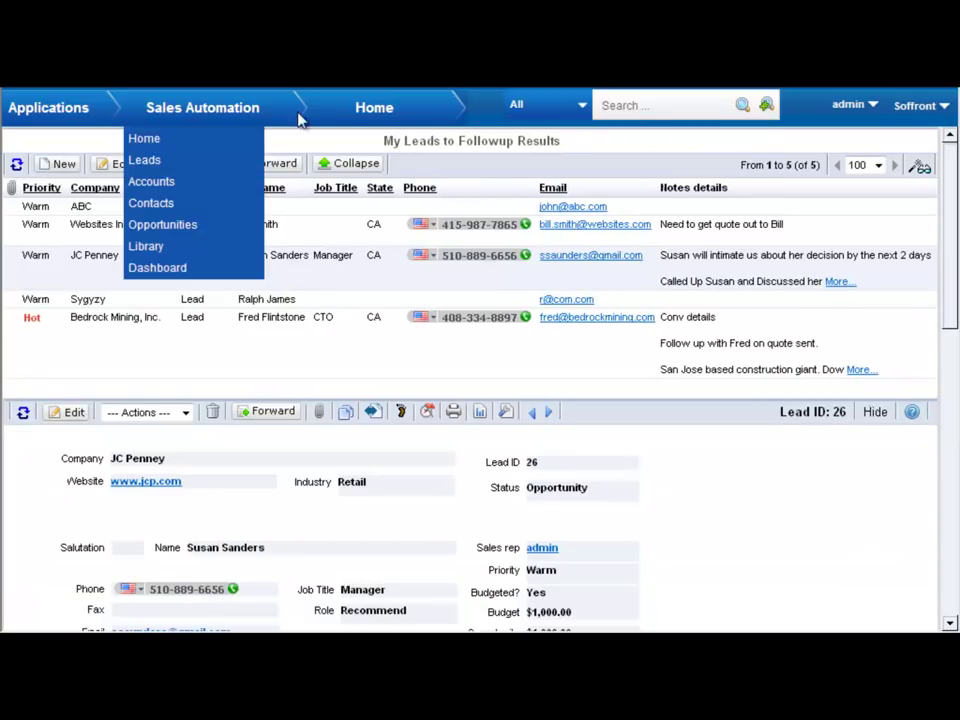
# - From Home, start an email to the Bedrock Mining lead using the Empty > New Lead template
pyautogui.click(166, 145)
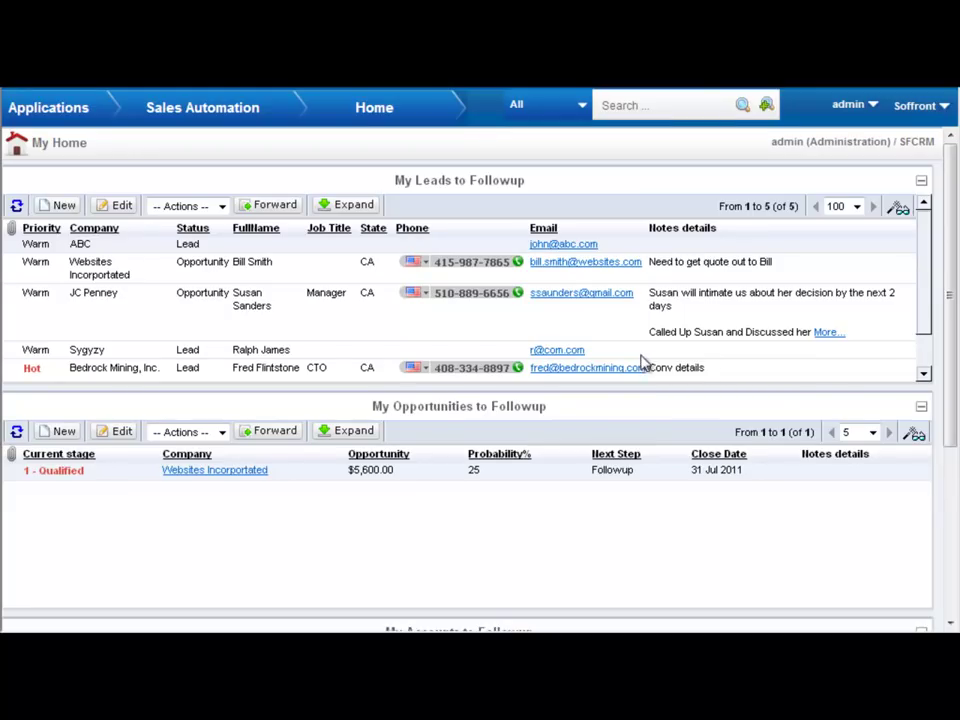
pyautogui.click(610, 369)
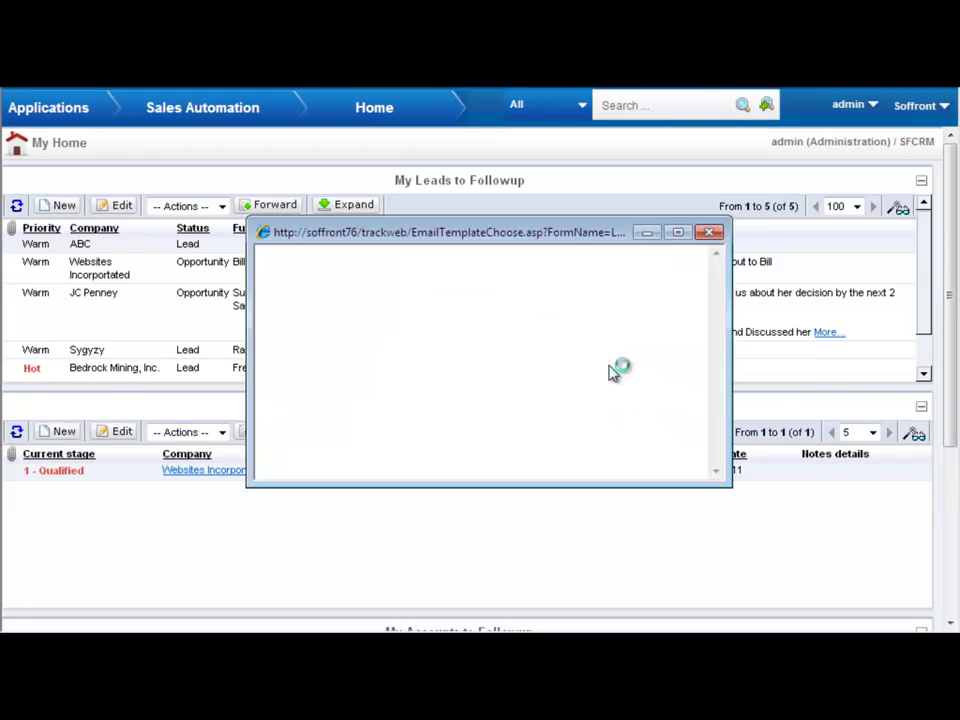
pyautogui.click(652, 305)
pyautogui.click(399, 247)
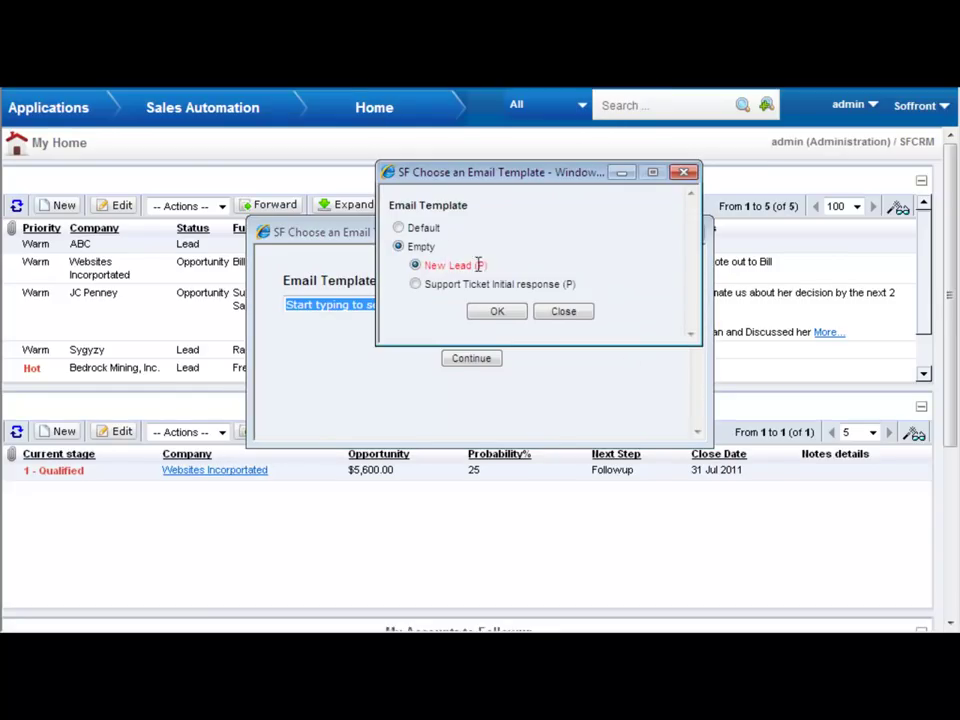
pyautogui.click(497, 311)
pyautogui.click(483, 361)
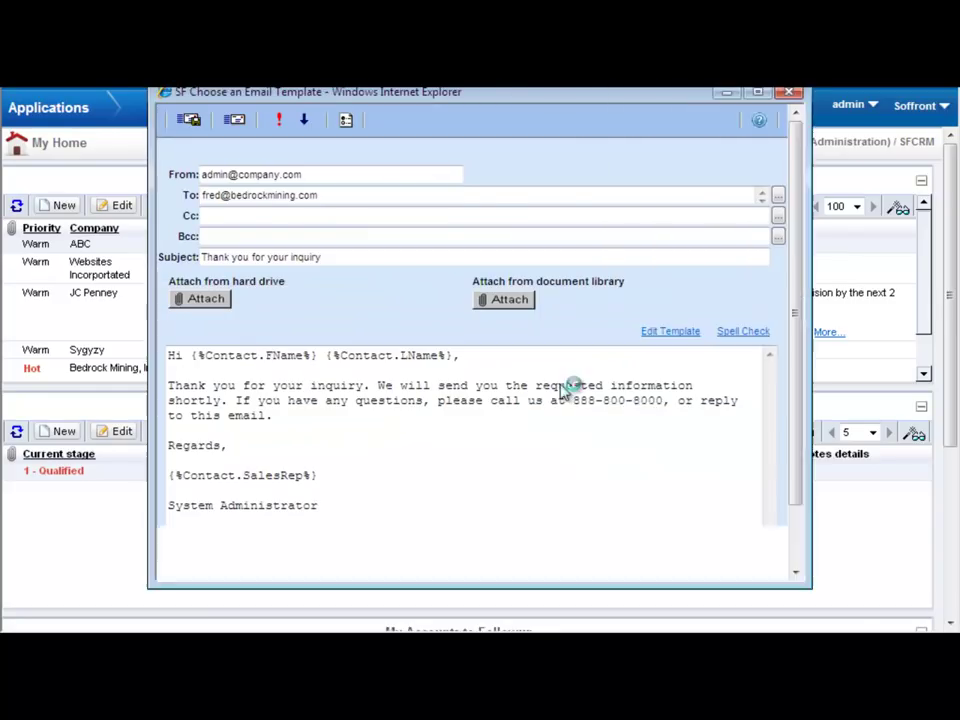
pyautogui.moveTo(658, 96); pyautogui.dragTo(645, 127)
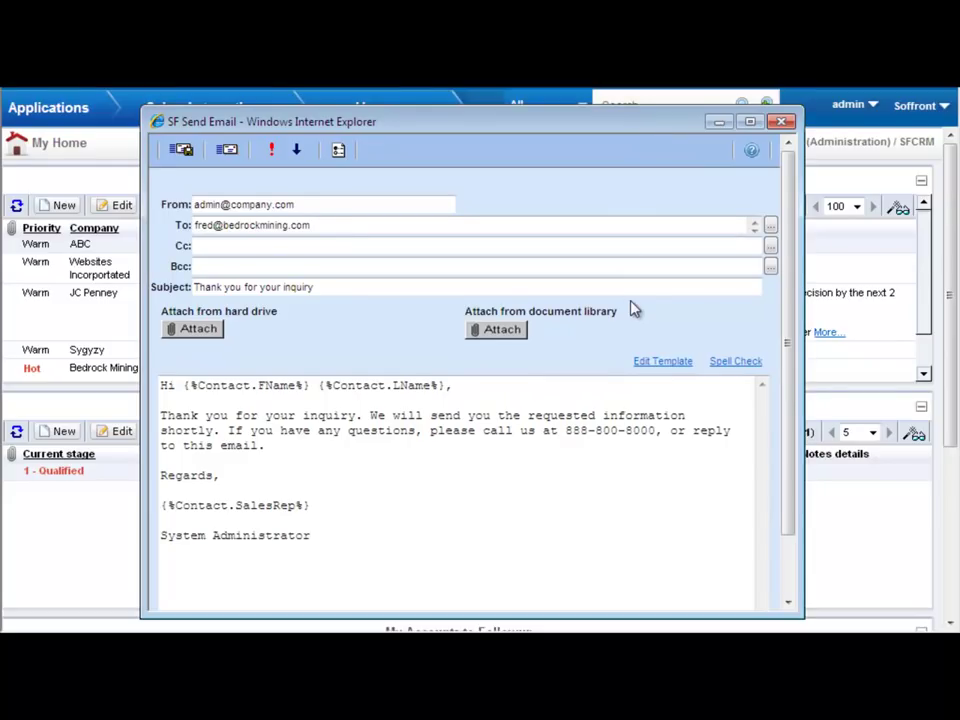
# - Send the email and save the activity with its start time pushed a week later
pyautogui.click(181, 151)
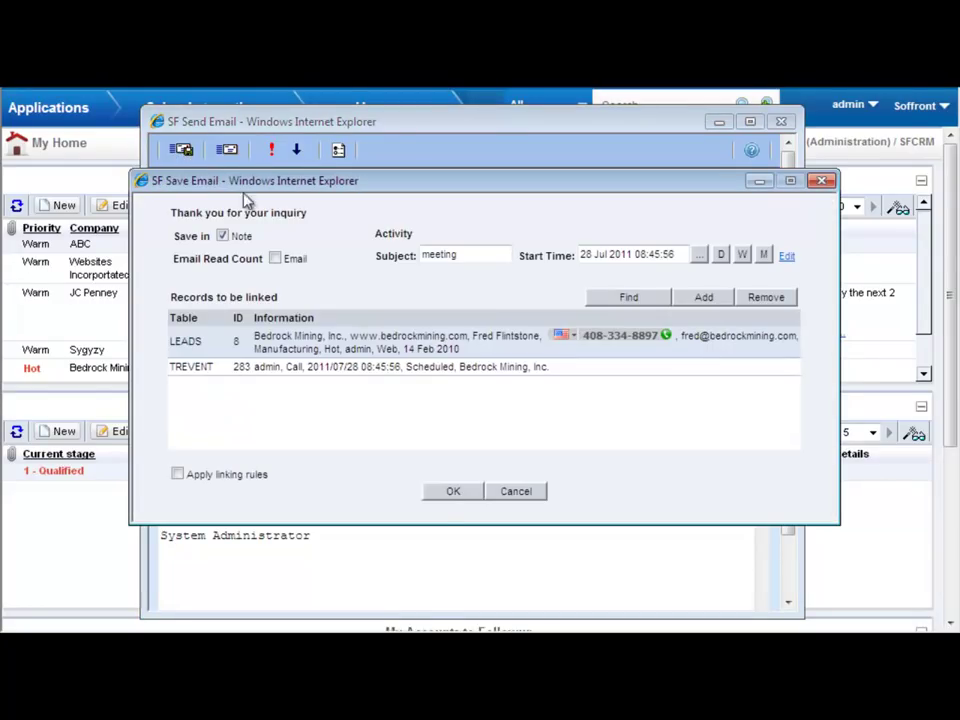
pyautogui.click(742, 255)
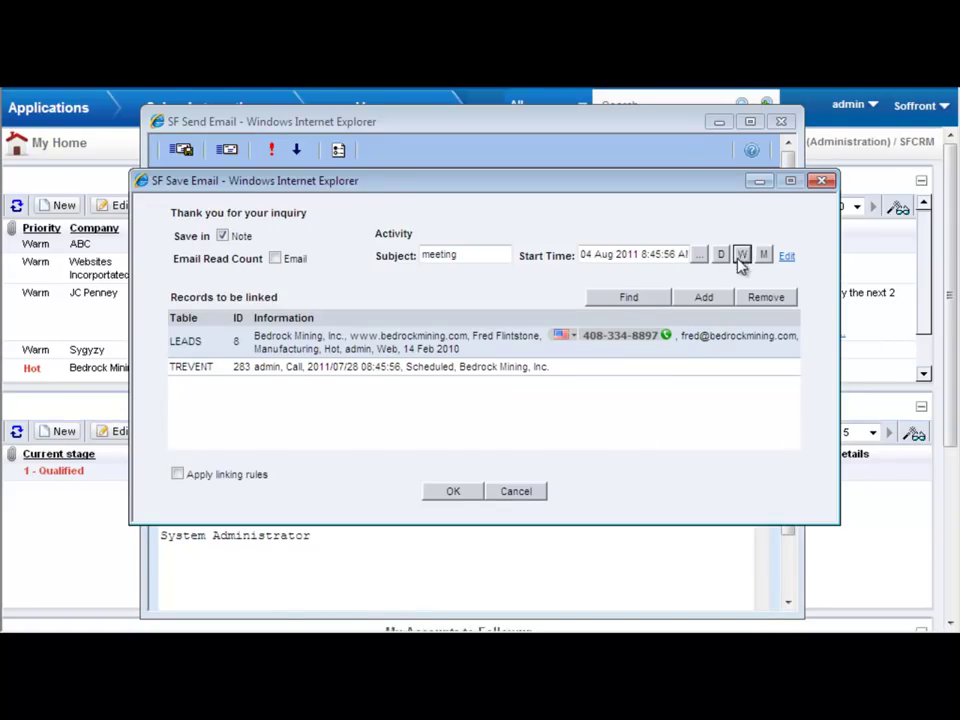
pyautogui.click(453, 492)
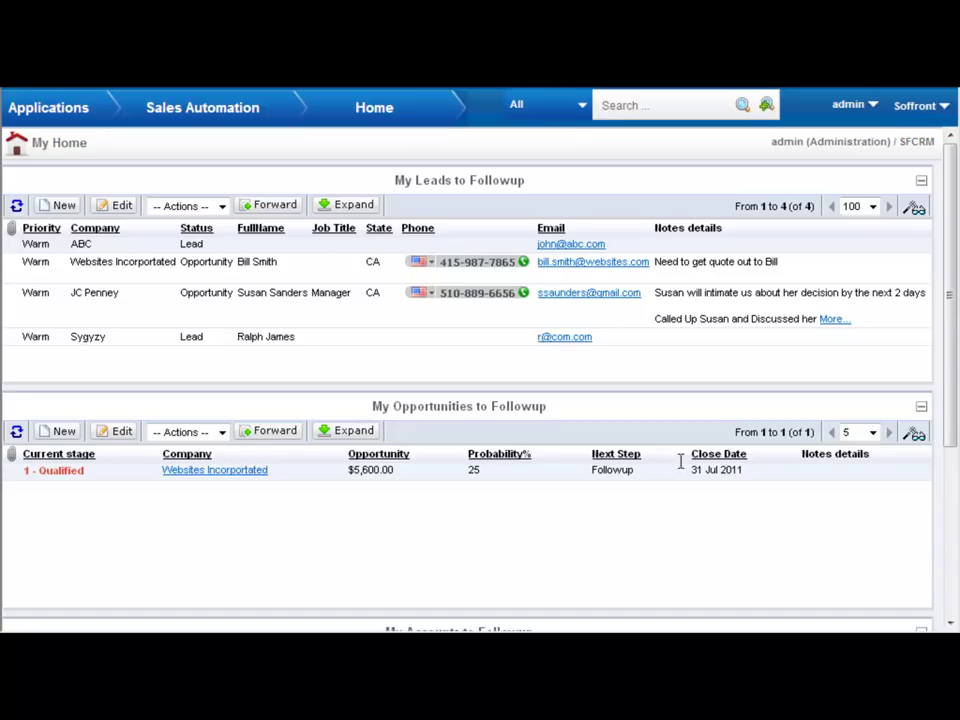
# - Set the Websites Incorporated opportunity's current stage to 2 - Quote and save
pyautogui.click(118, 440)
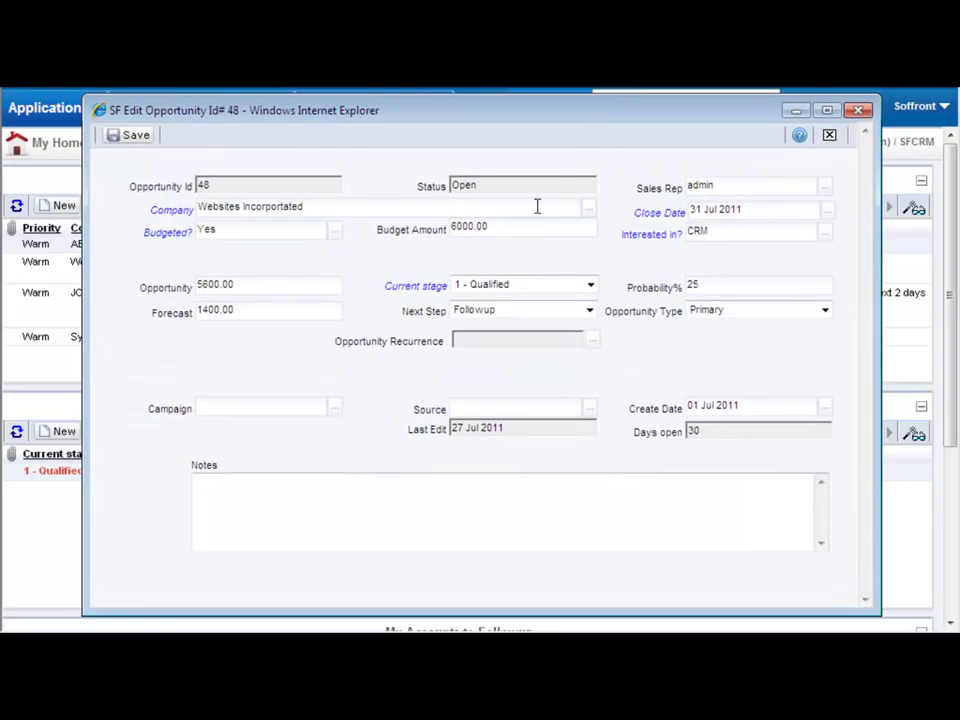
pyautogui.click(546, 286)
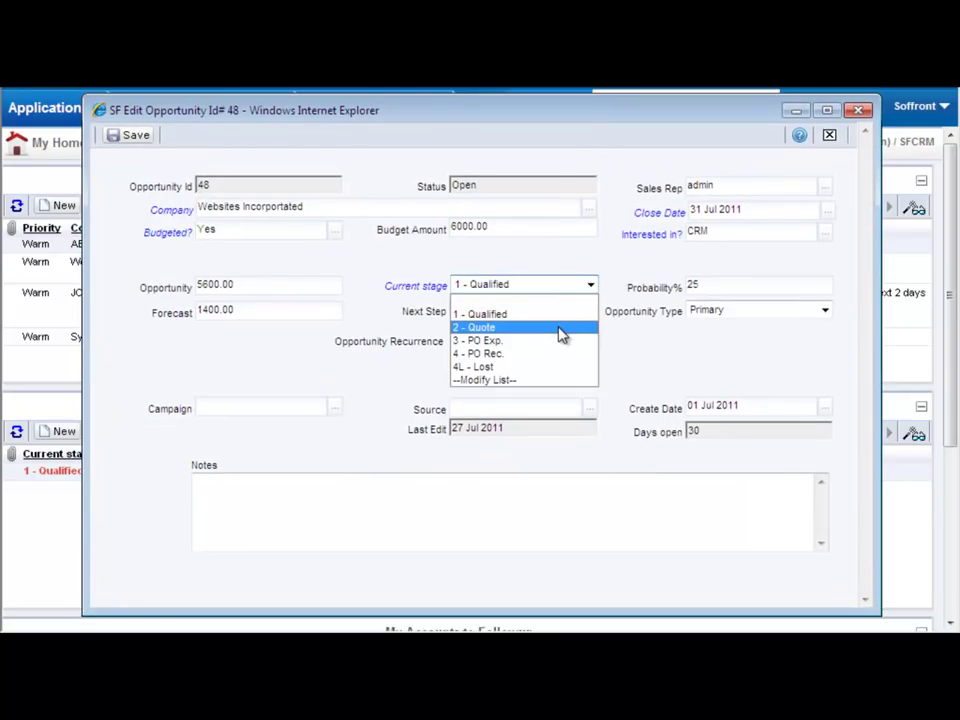
pyautogui.click(561, 330)
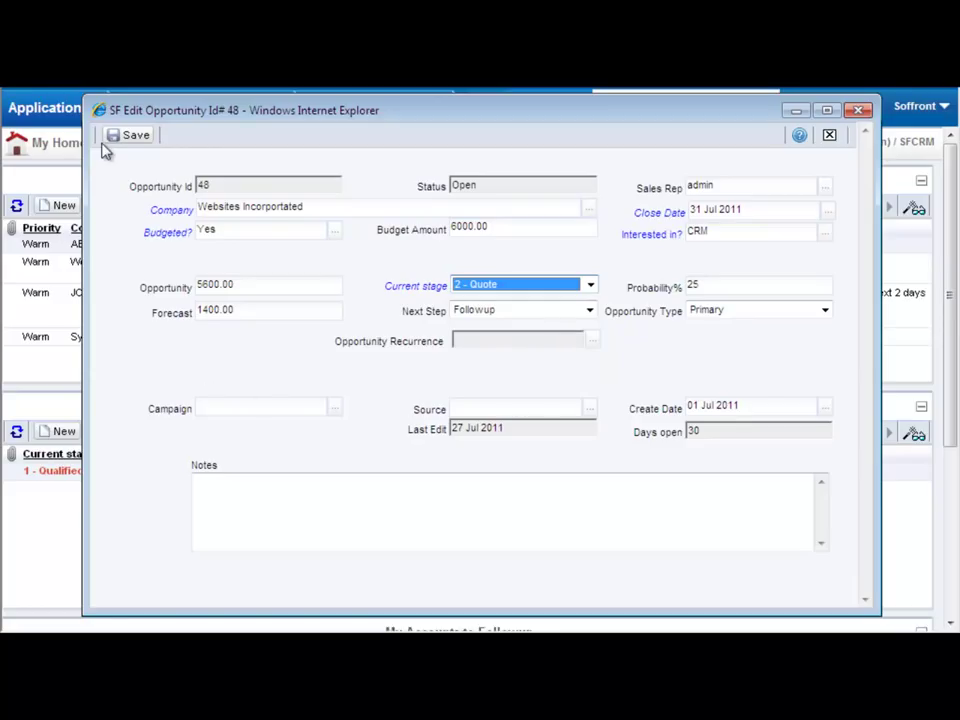
pyautogui.click(118, 146)
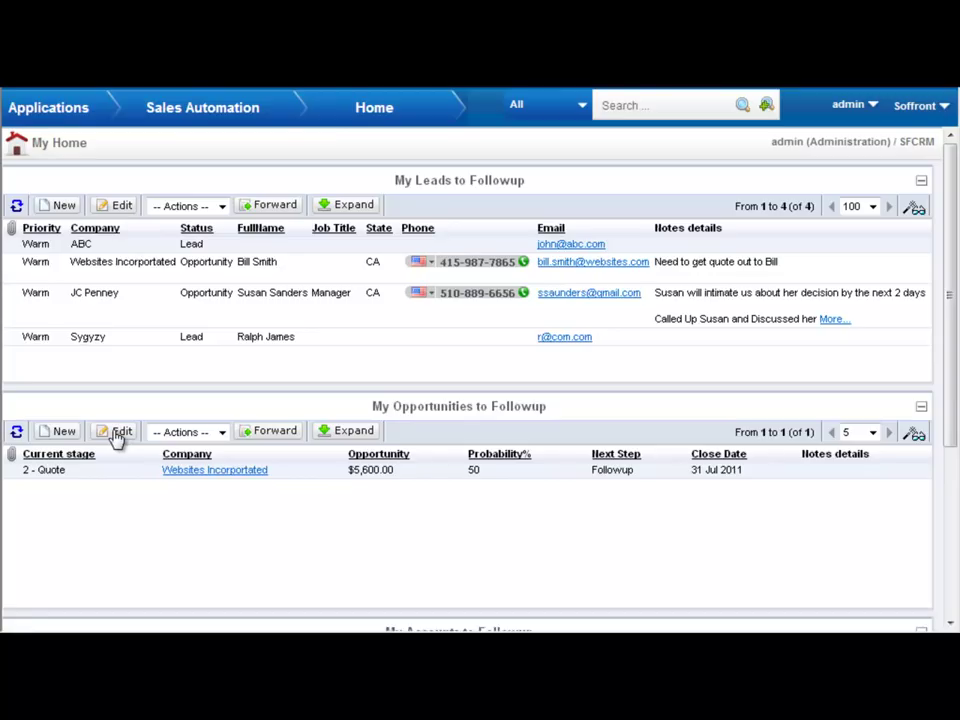
# - Edit the opportunity again, change its stage to 4 - PO Rec., and save
pyautogui.click(116, 434)
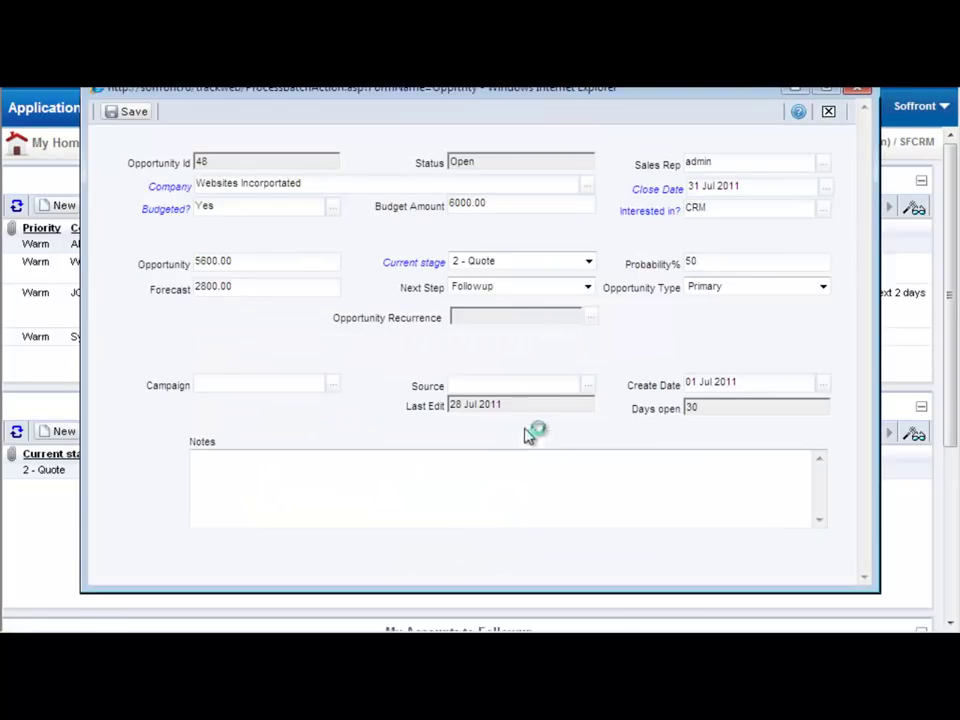
pyautogui.click(590, 261)
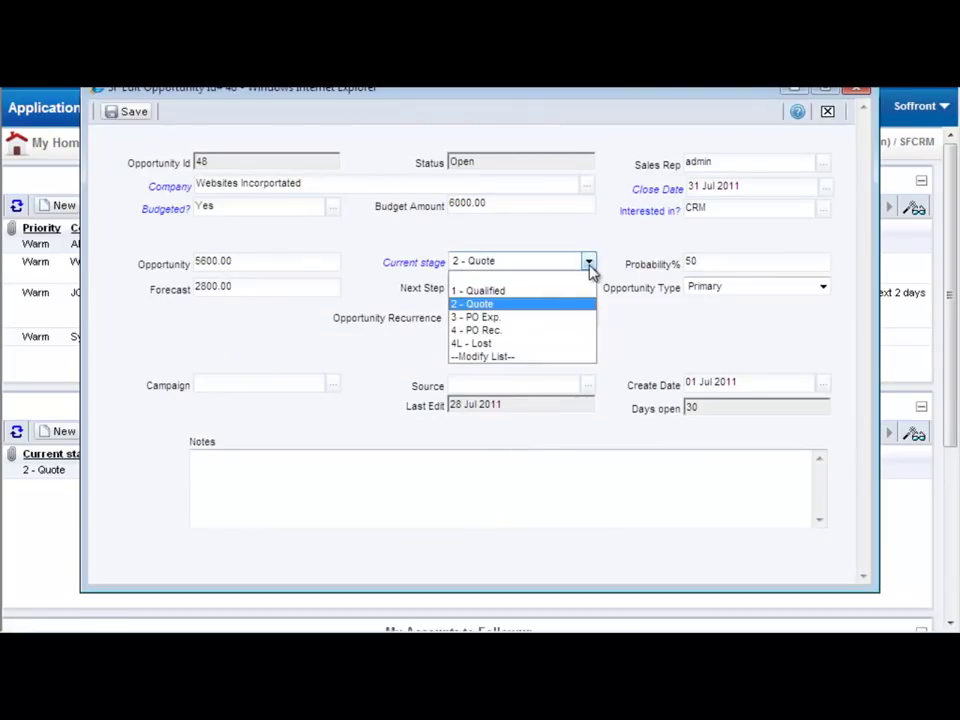
pyautogui.click(519, 332)
pyautogui.click(128, 113)
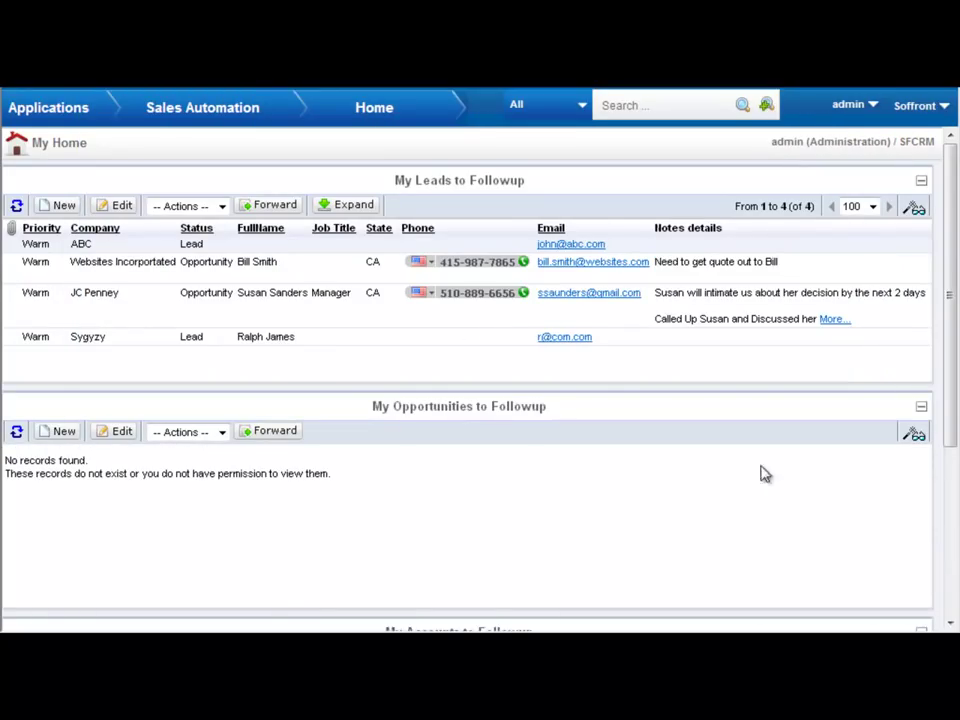
# - Expand My Leads to Followup and choose Actions > Convert for the Websites Incorporated lead
pyautogui.click(347, 210)
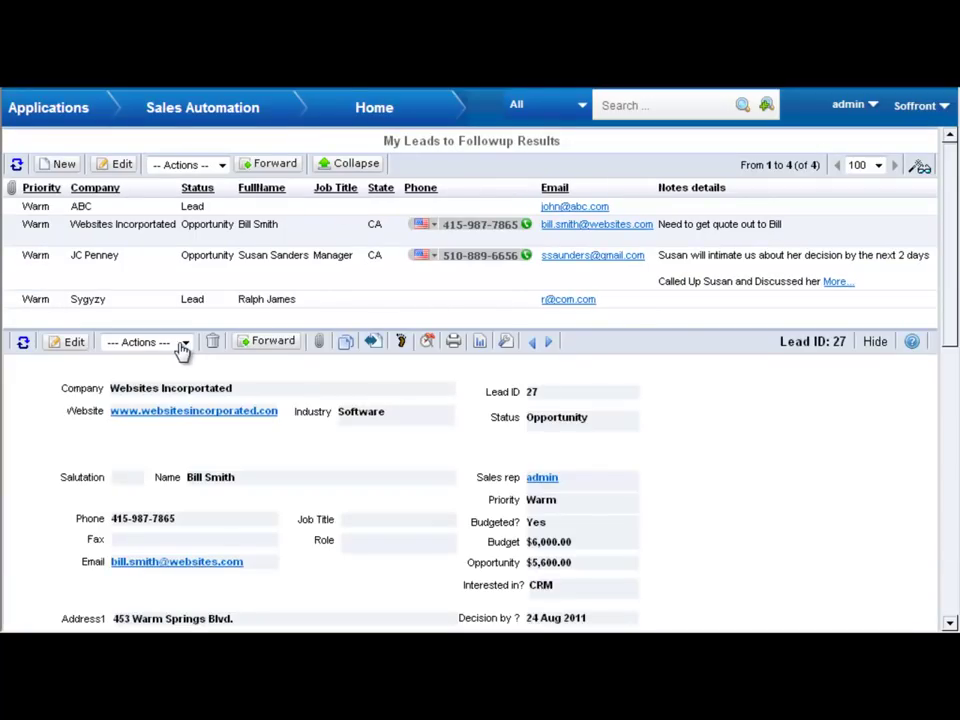
pyautogui.click(185, 342)
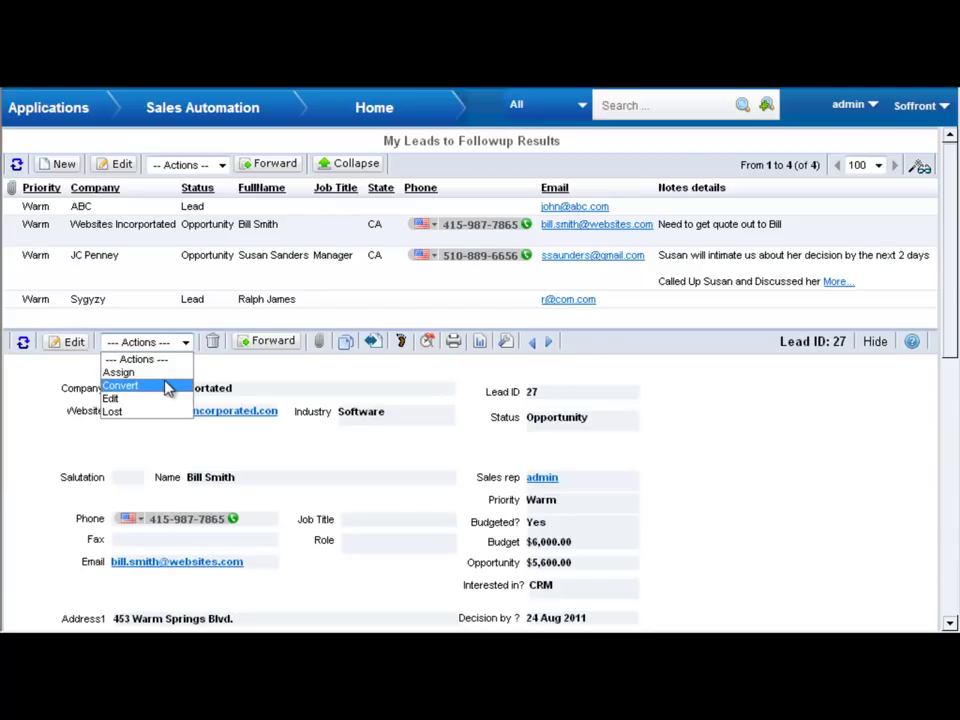
pyautogui.click(168, 388)
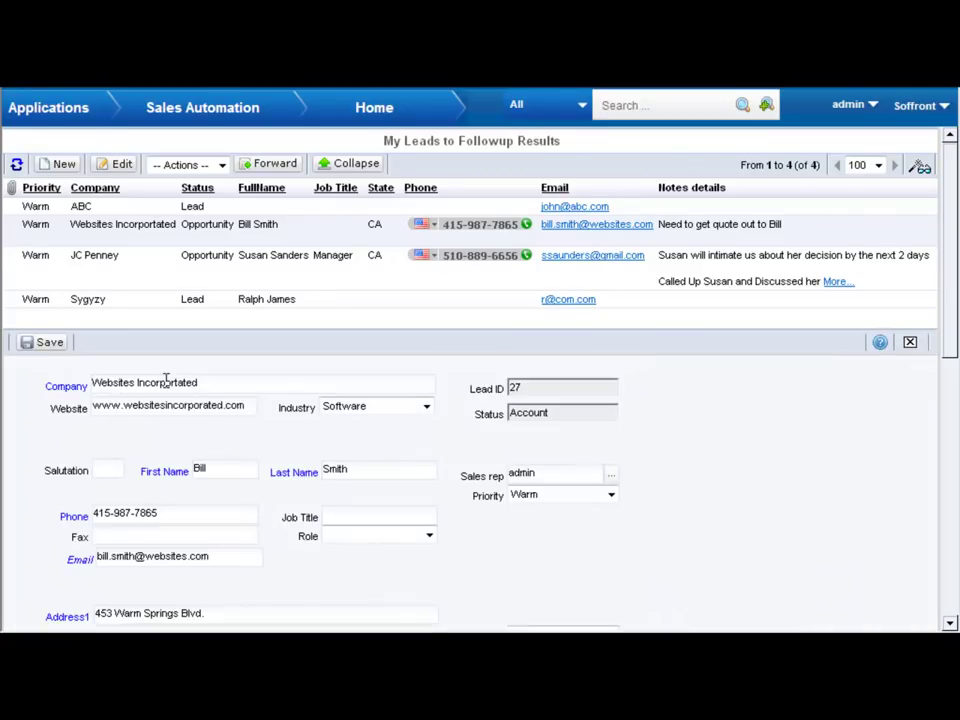
# - Save the Websites Incorporated lead conversion, then go to Sales Automation > Home
pyautogui.click(47, 344)
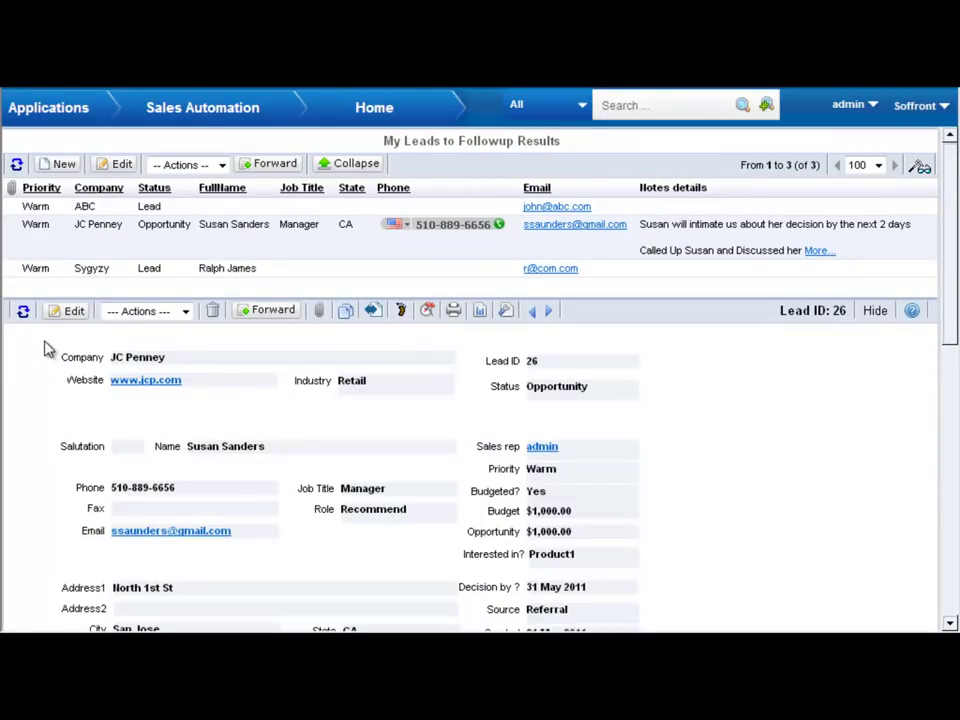
pyautogui.moveTo(182, 118)
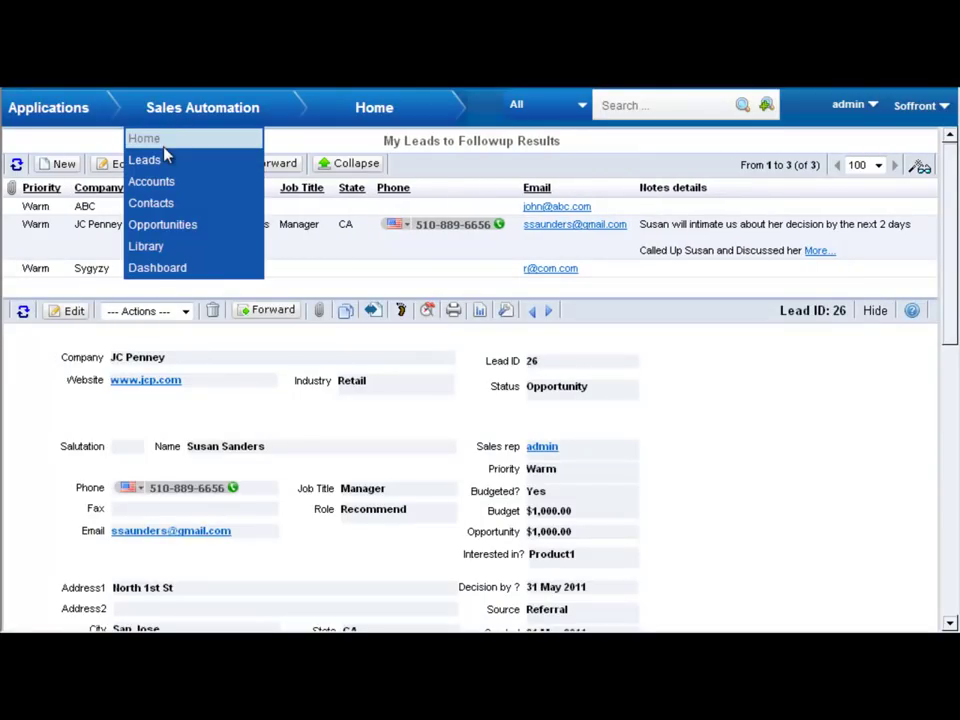
pyautogui.click(166, 150)
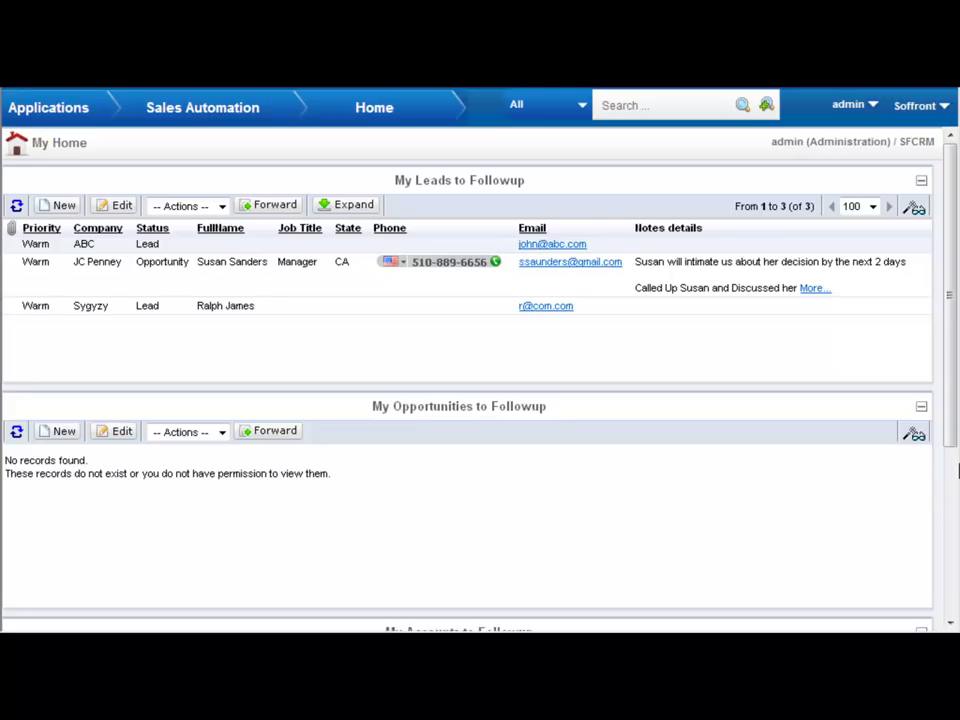
pyautogui.moveTo(212, 115)
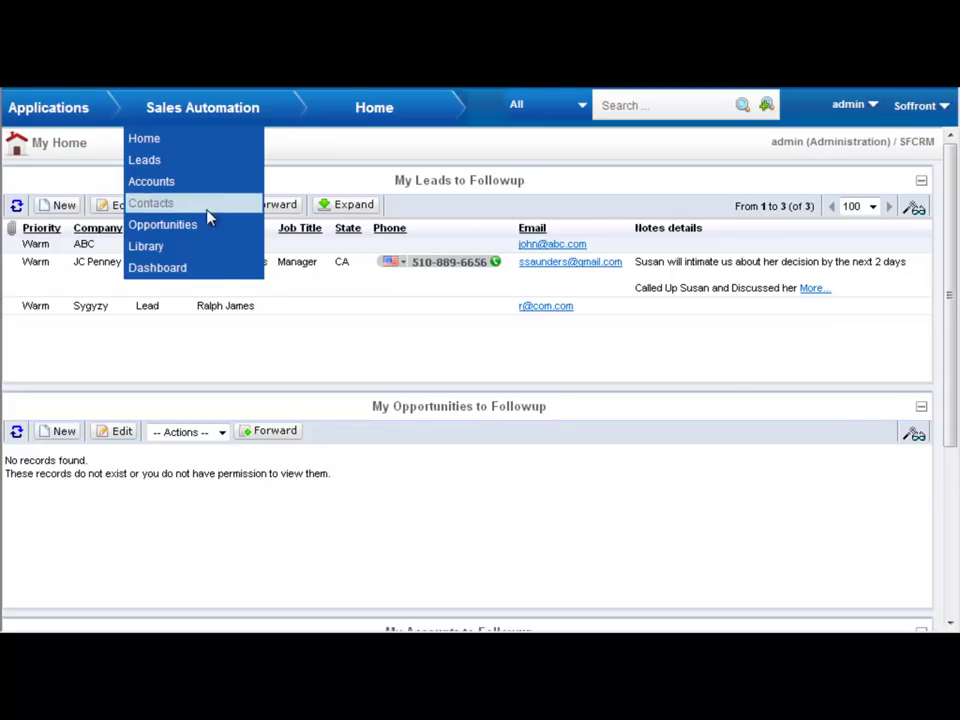
# - Open the Sales Automation Dashboard and scroll down to the Support Matrix report
pyautogui.click(221, 272)
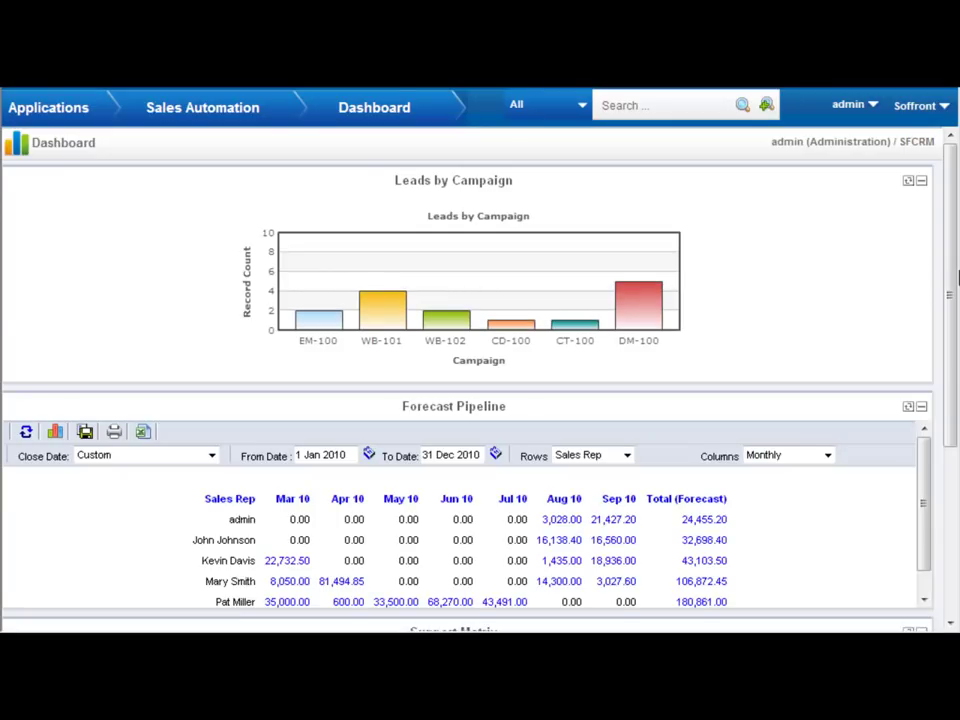
pyautogui.moveTo(954, 285); pyautogui.dragTo(955, 475)
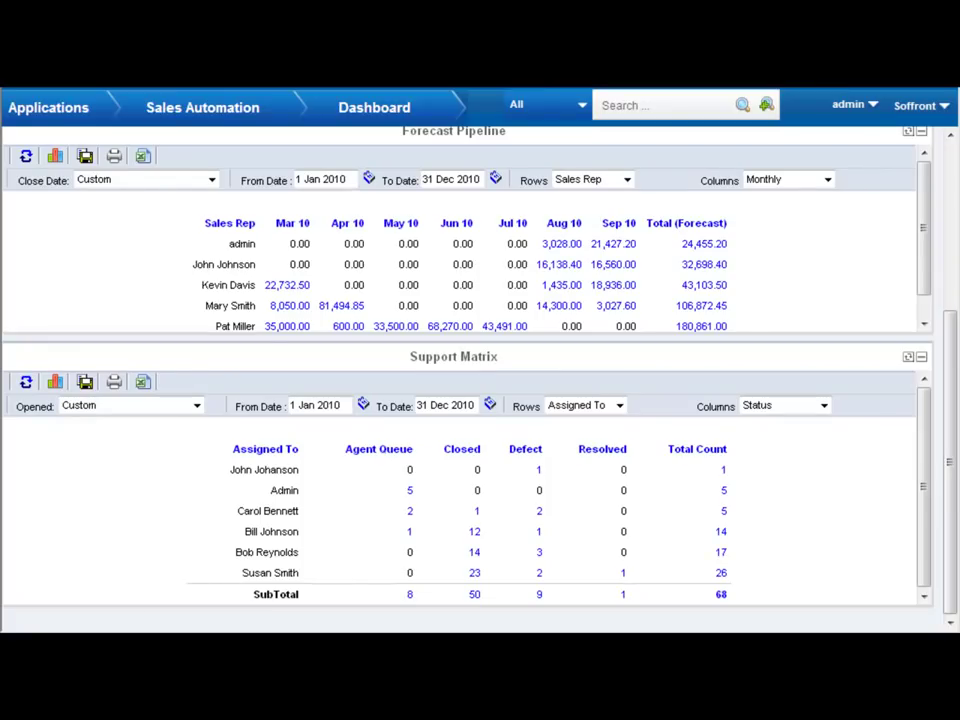
pyautogui.click(47, 100)
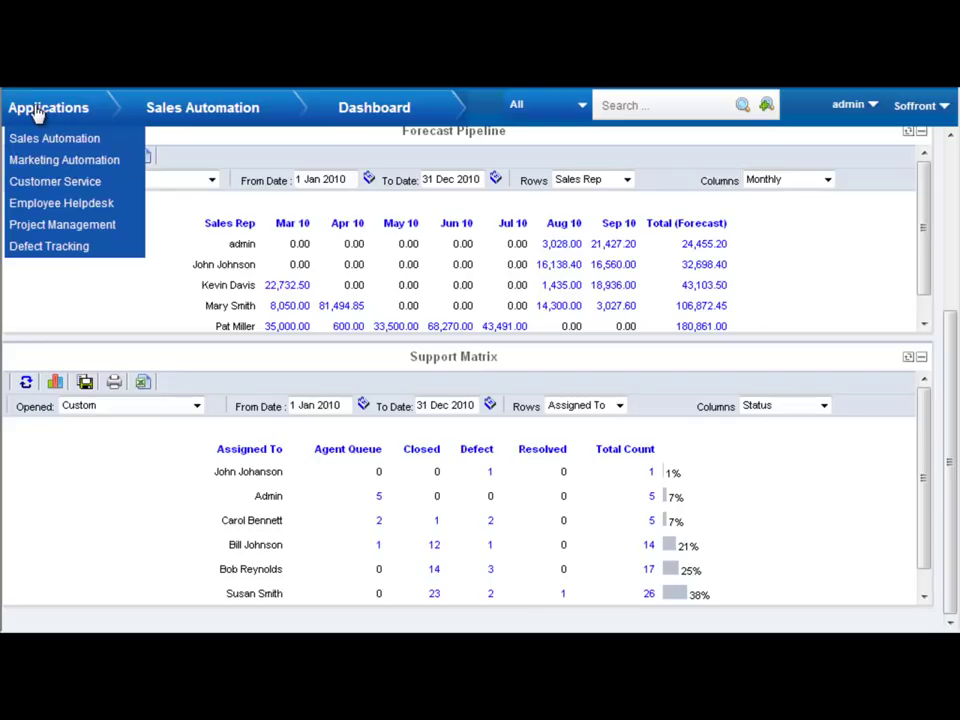
# - In Customer Service, start a new ticket and attach the contact found by a name search
pyautogui.click(55, 182)
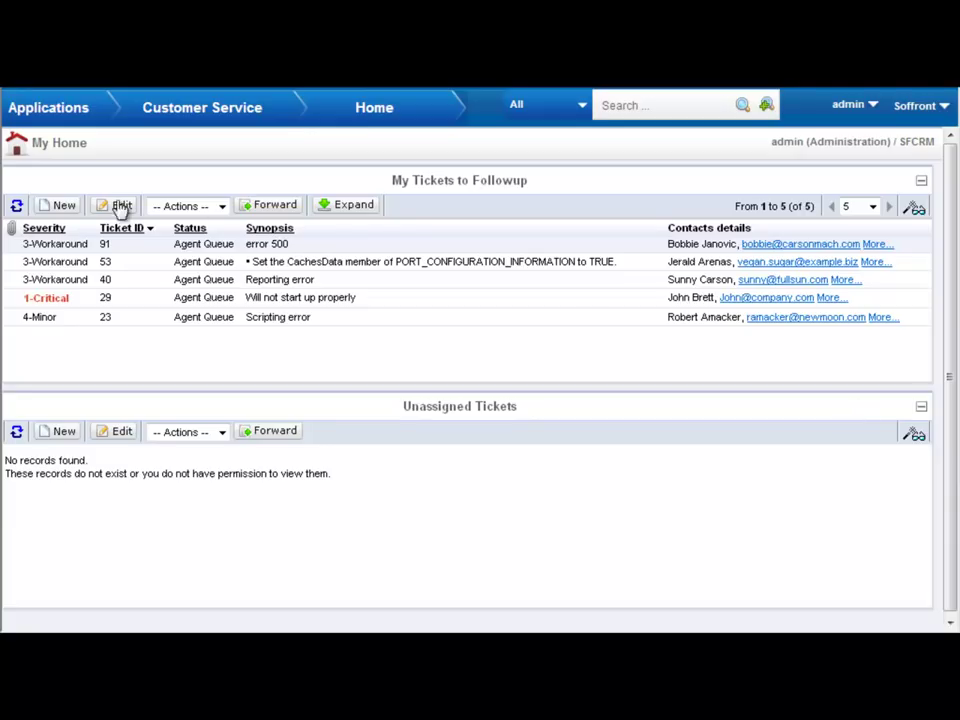
pyautogui.click(62, 206)
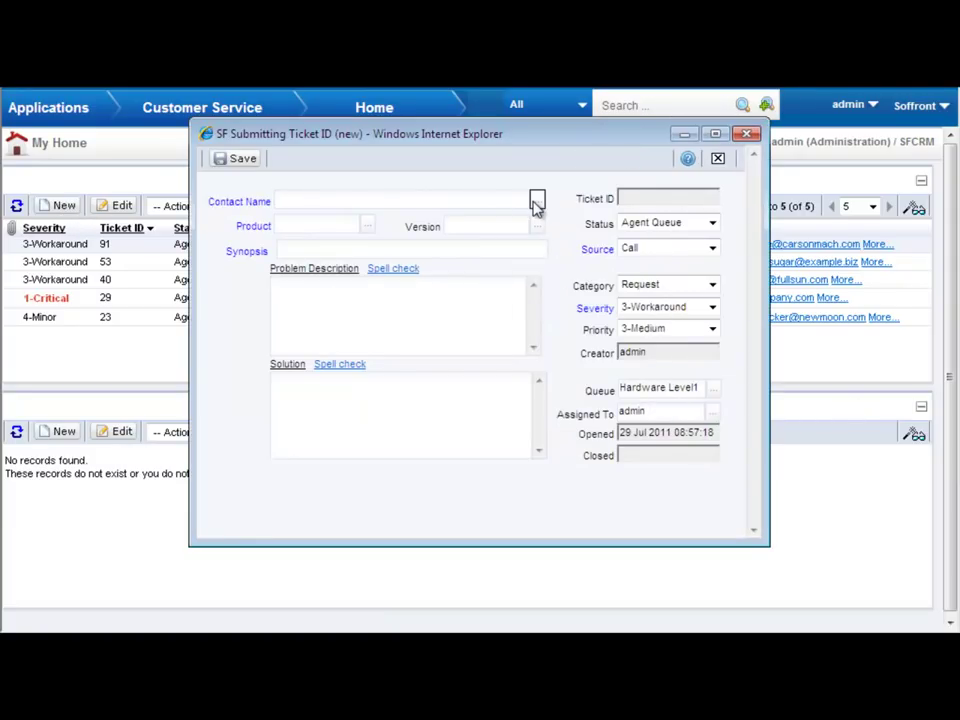
pyautogui.click(536, 200)
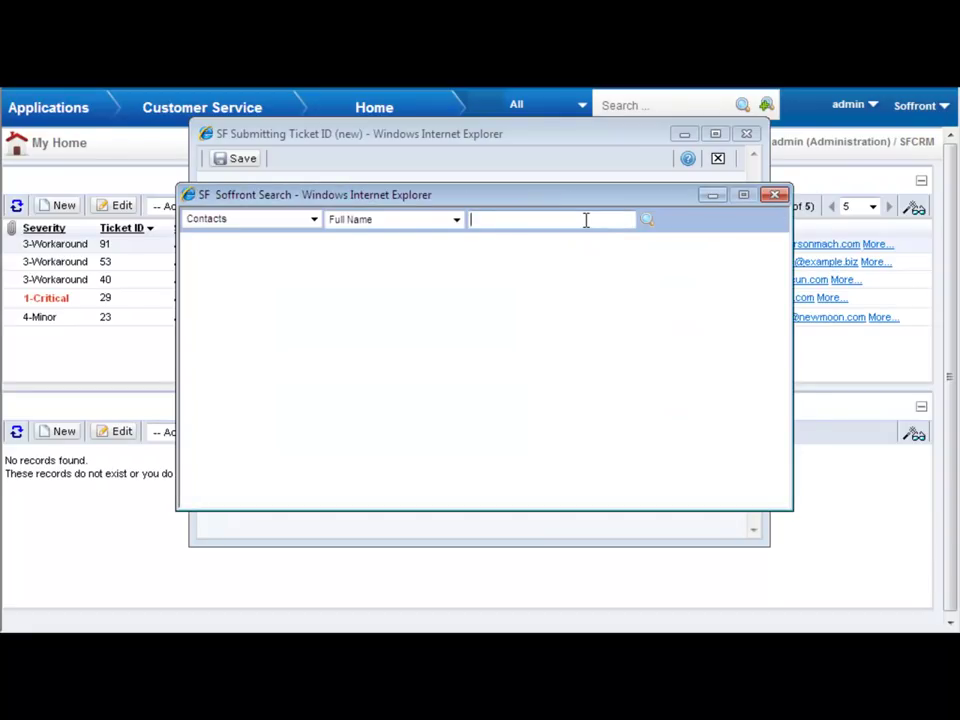
pyautogui.write('bob')
pyautogui.click(649, 223)
pyautogui.click(222, 247)
# - Choose CRM as the product; enter synopsis 'reporting error', description and solution text
pyautogui.click(368, 225)
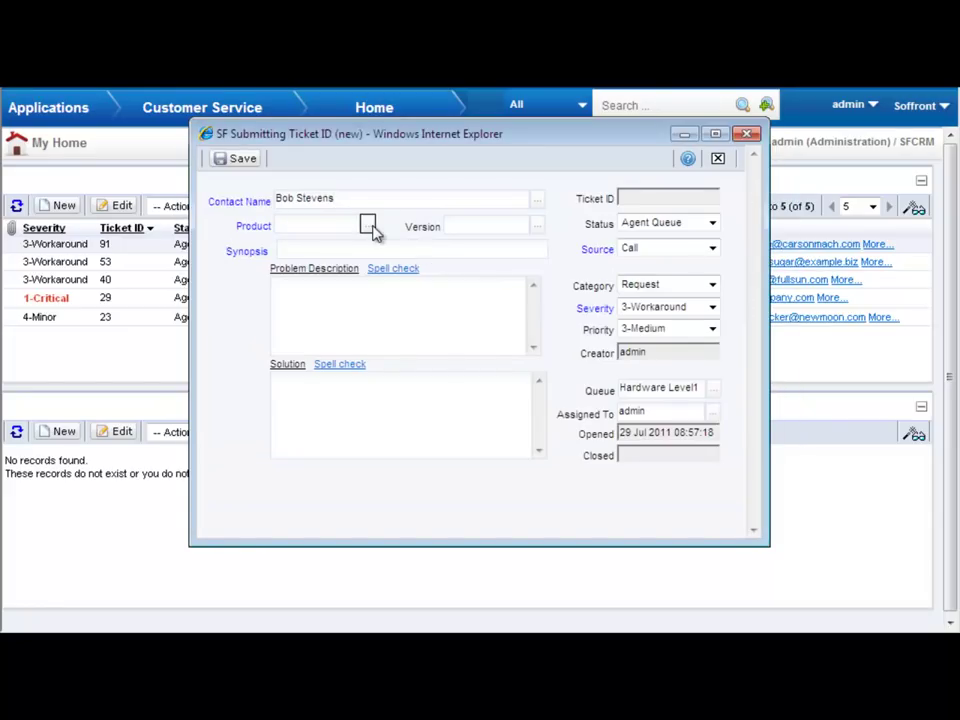
pyautogui.click(679, 321)
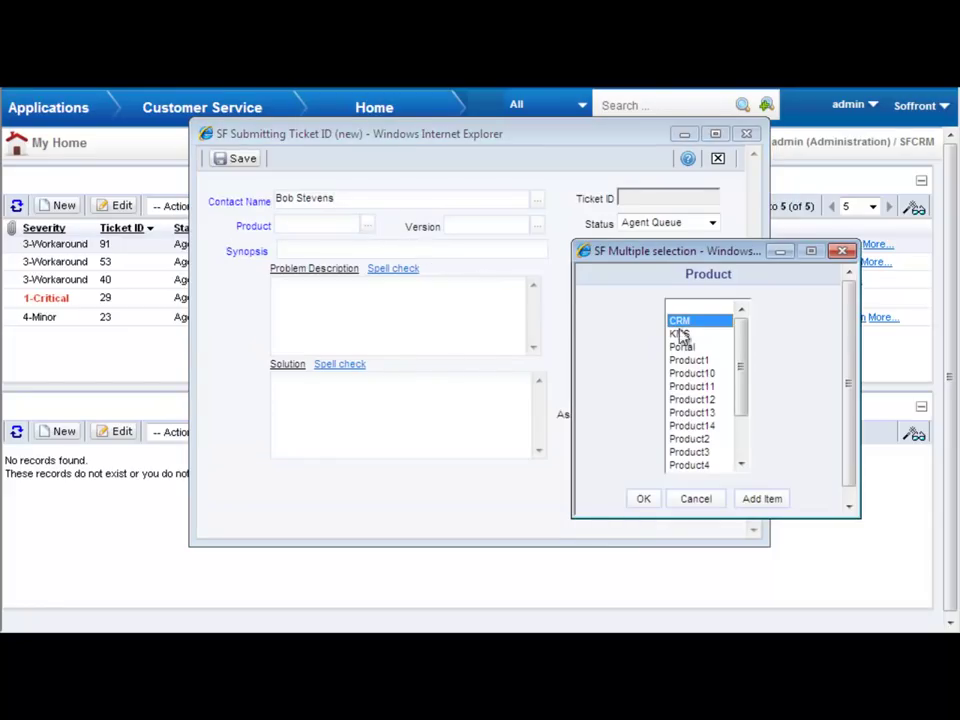
pyautogui.click(643, 498)
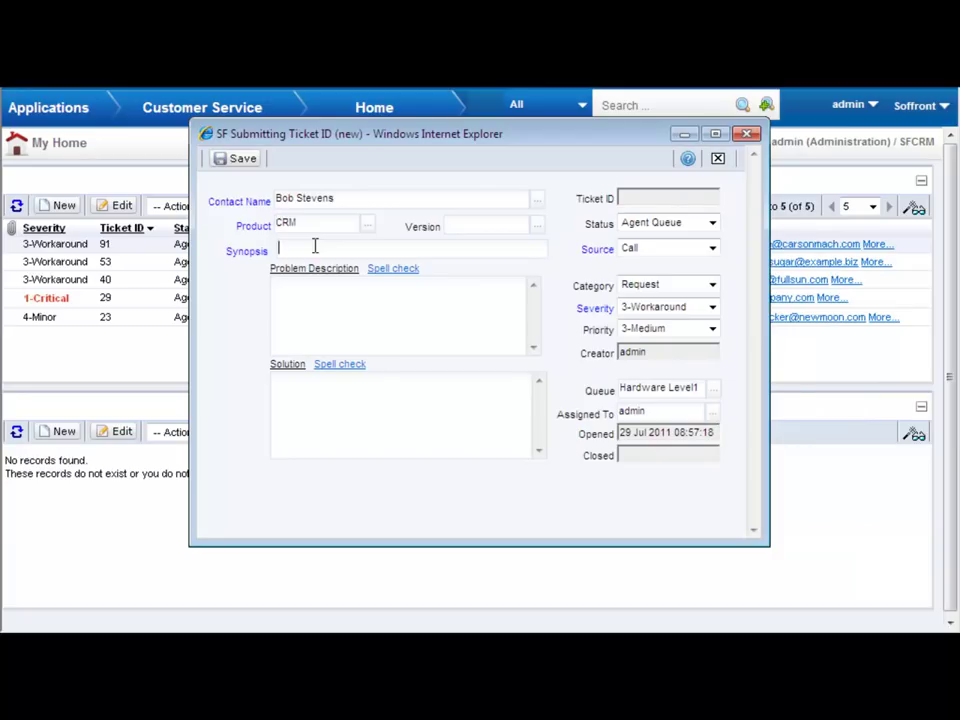
pyautogui.click(315, 246)
pyautogui.write('reporting error')
pyautogui.write('error generat')
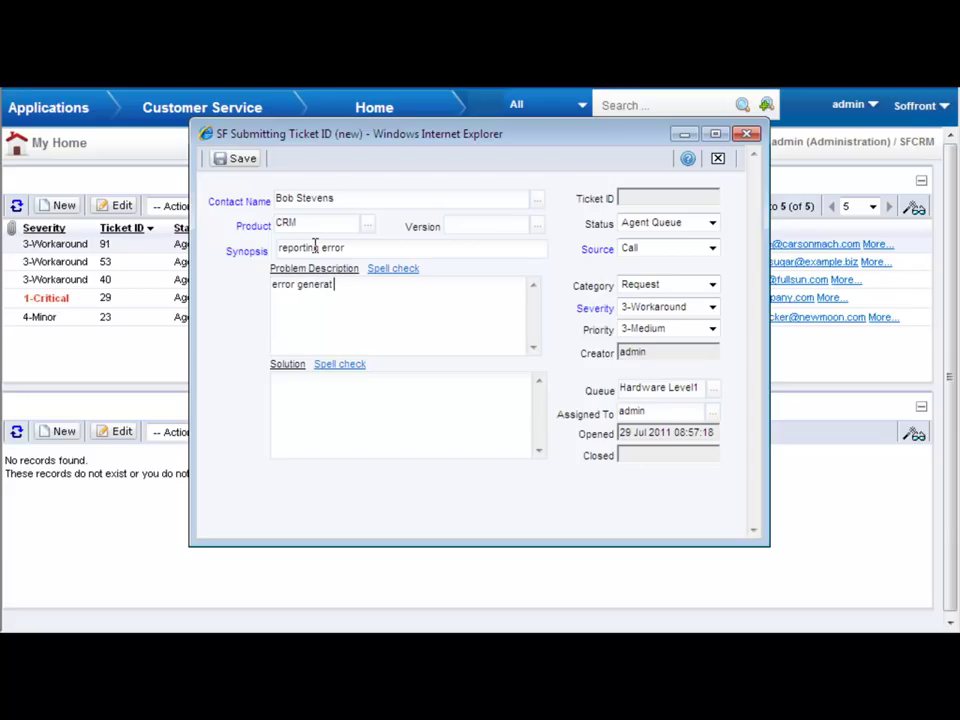
pyautogui.write('ing reports')
pyautogui.write('user error; gav')
pyautogui.write('e instru')
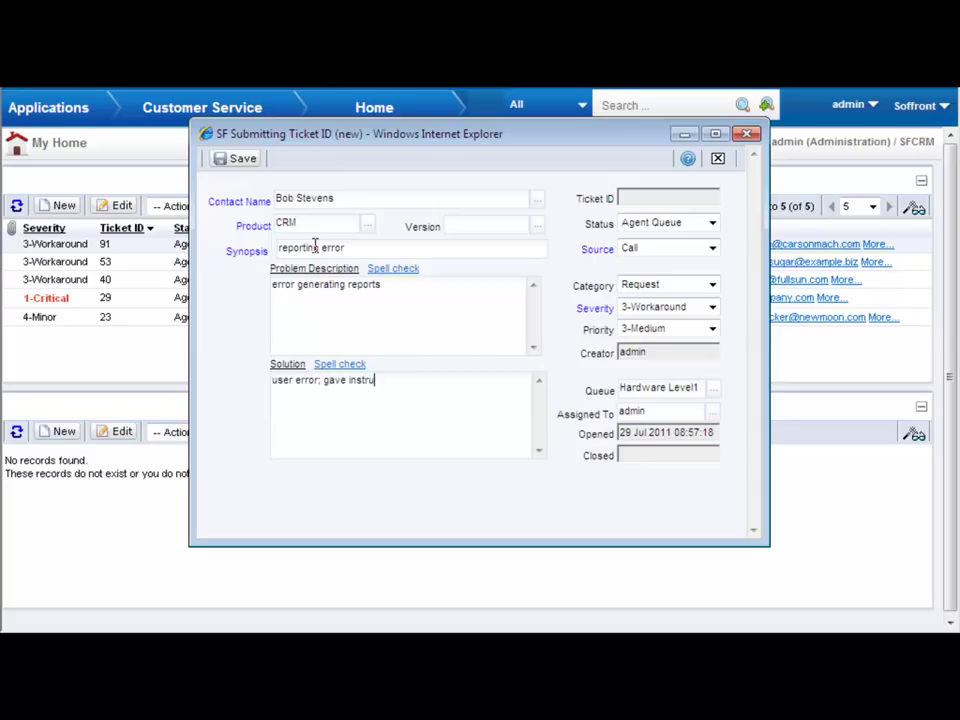
pyautogui.write('ctions to fix')
# - Set the ticket status to Closed and save it
pyautogui.click(713, 223)
pyautogui.click(673, 267)
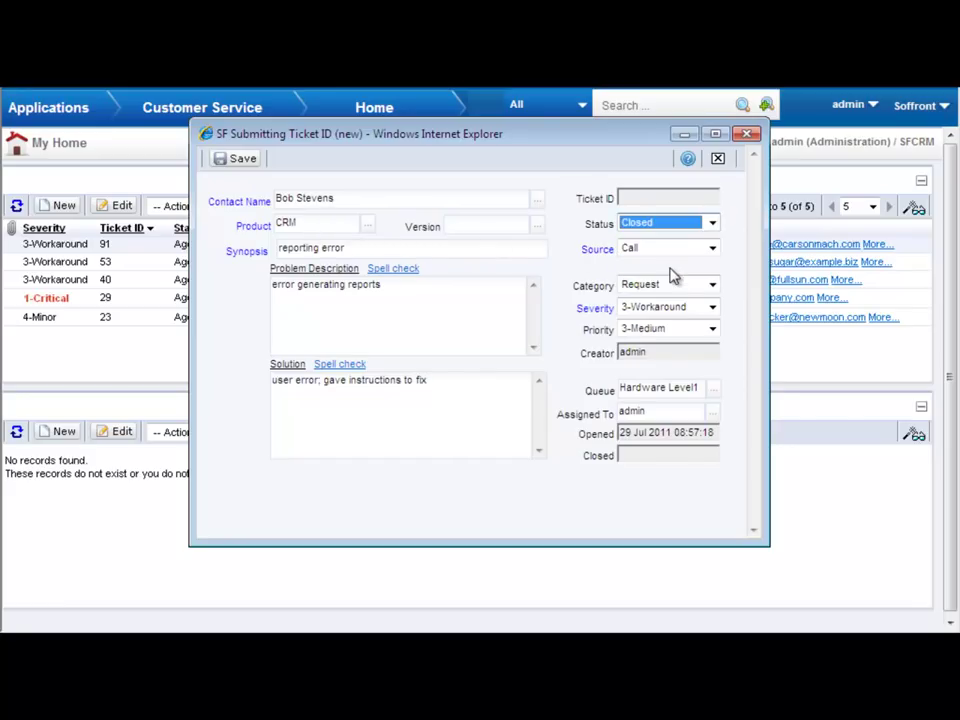
pyautogui.click(238, 164)
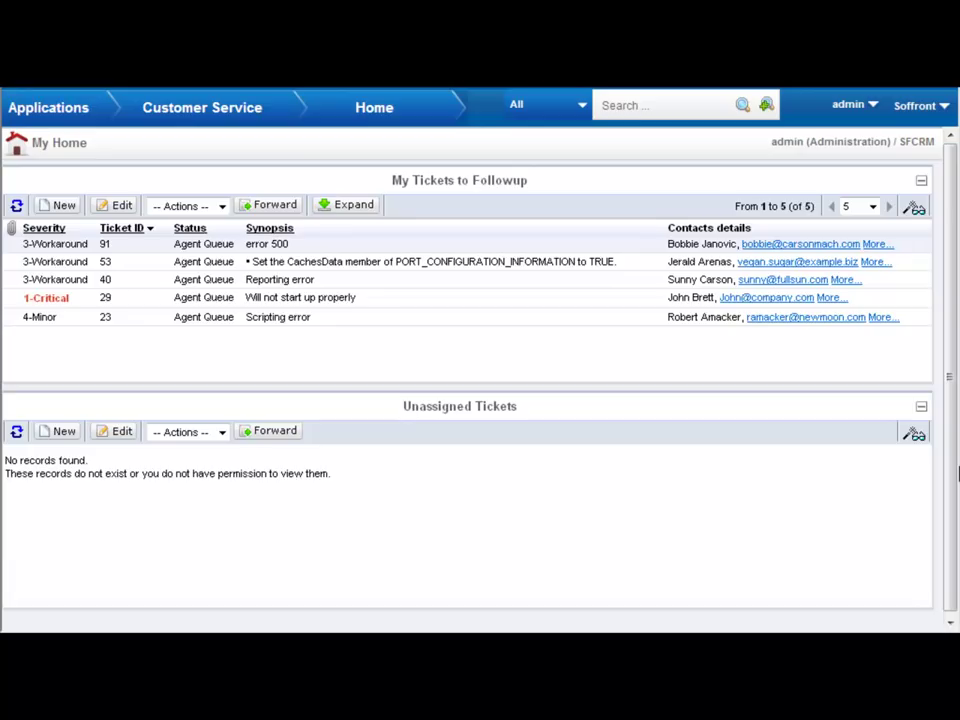
# - Start another new ticket and attach the contact found by a name search
pyautogui.click(58, 205)
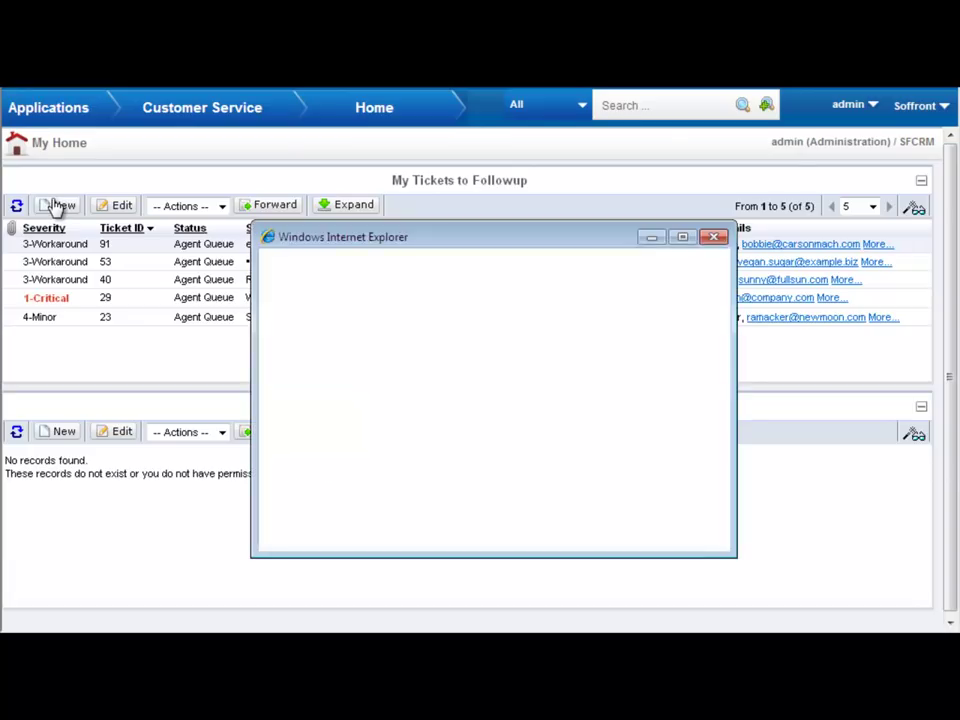
pyautogui.click(540, 204)
pyautogui.write('casey')
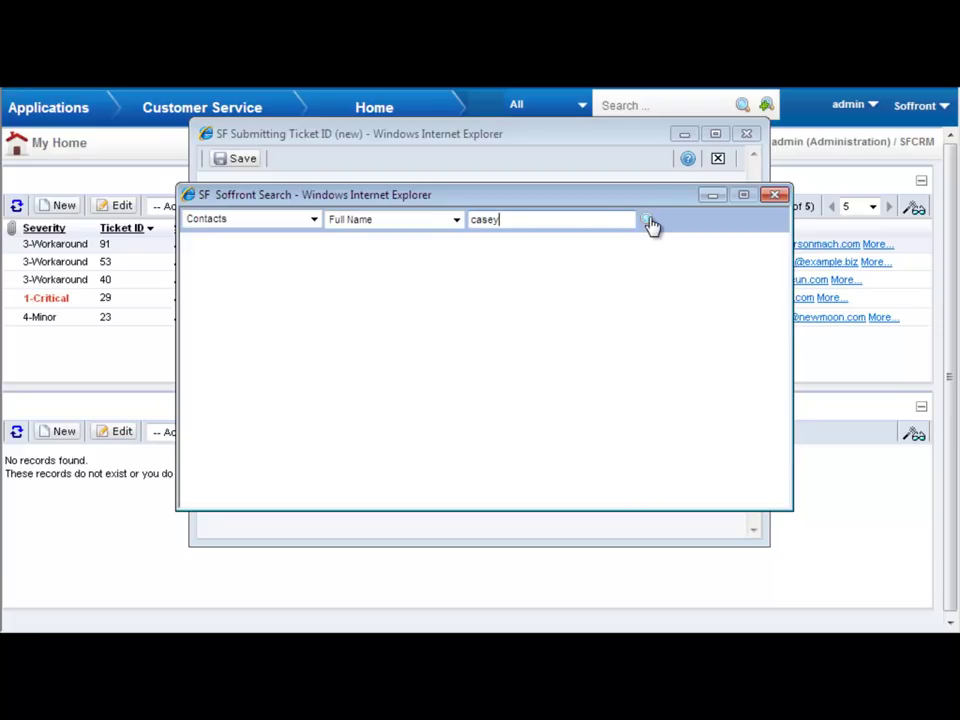
pyautogui.click(648, 219)
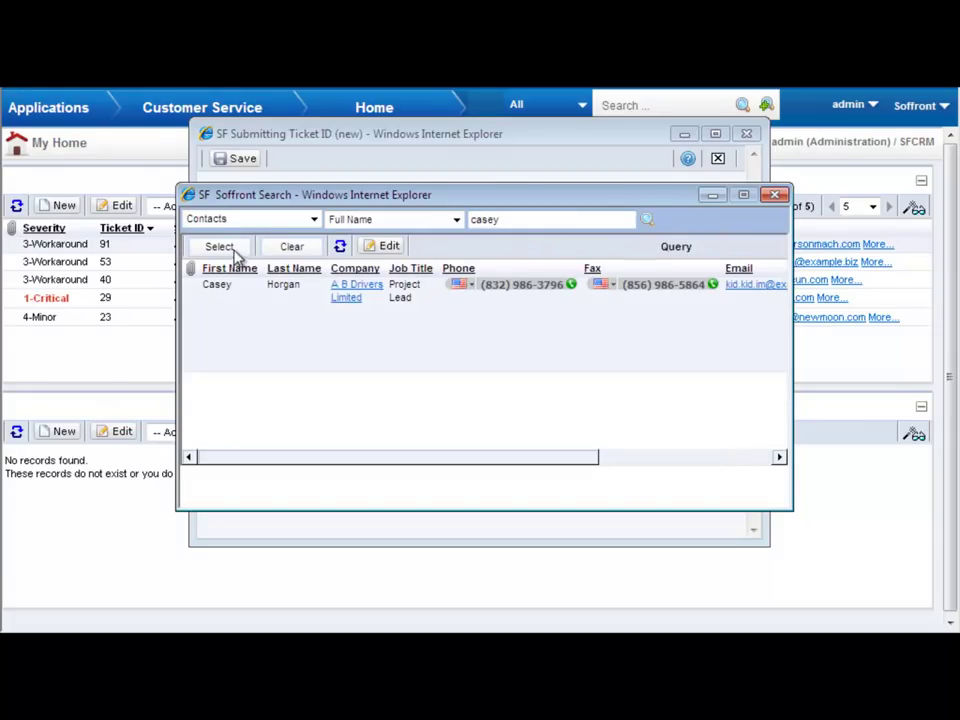
pyautogui.click(229, 248)
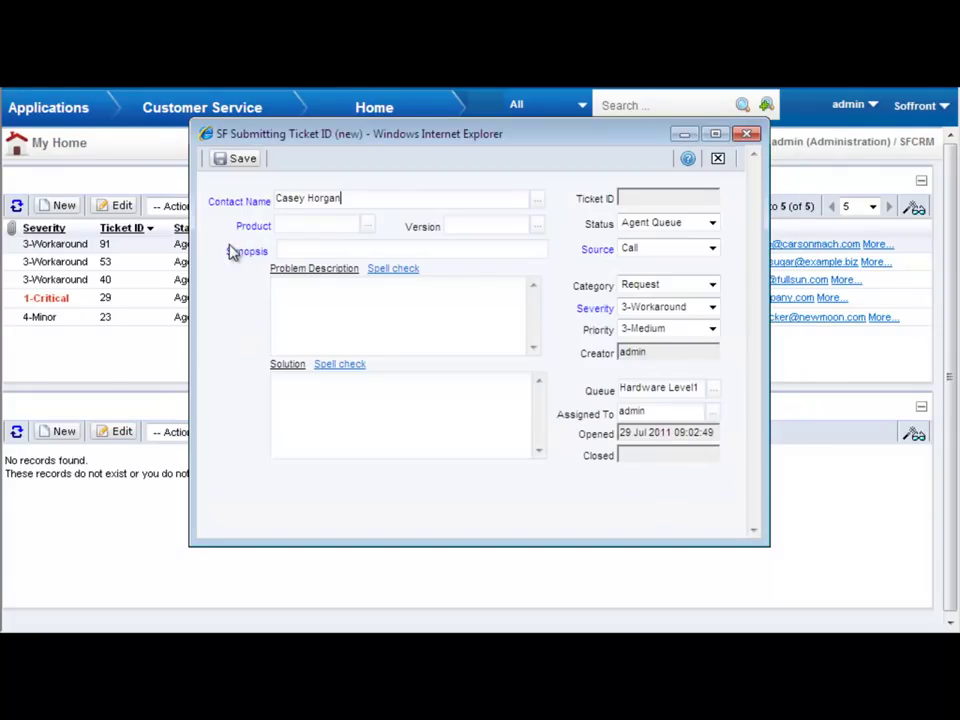
# - Set the product to CRM and enter 'scripting error' as synopsis and description
pyautogui.click(368, 226)
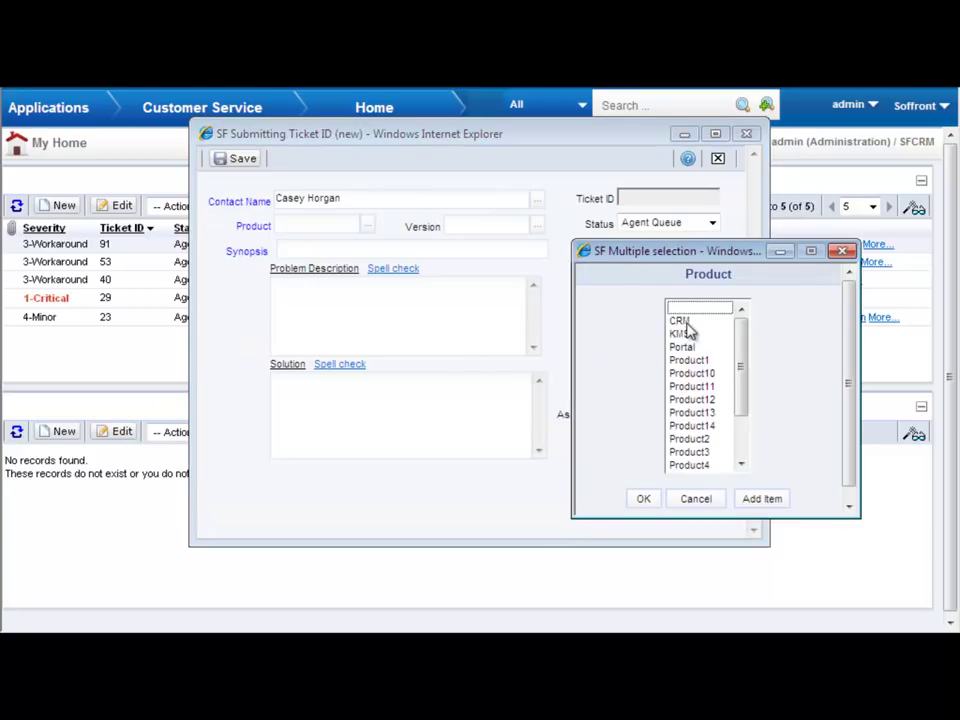
pyautogui.click(679, 320)
pyautogui.click(643, 498)
pyautogui.click(296, 251)
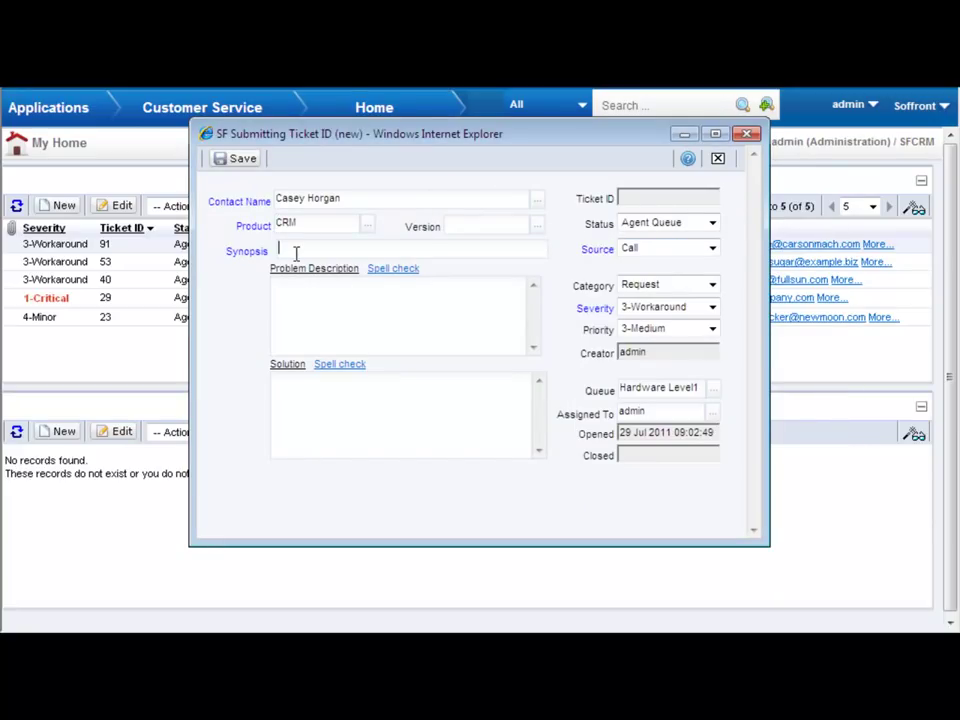
pyautogui.write('scripting errorscripting error')
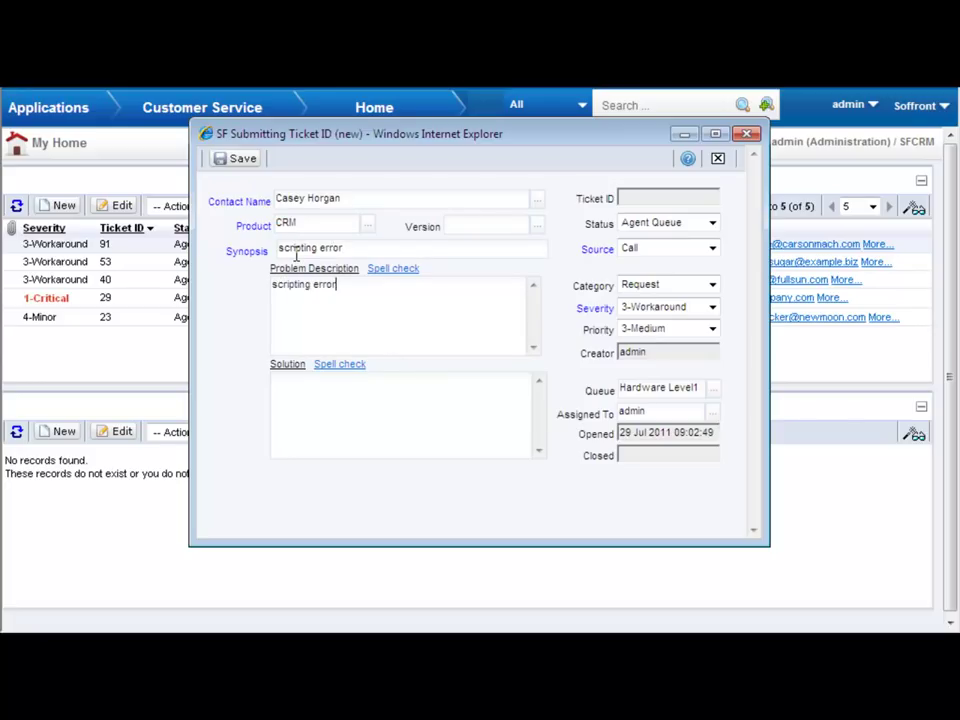
# - Set Severity to 1-Critical and Priority to 1-Highest, then save the ticket
pyautogui.click(699, 309)
pyautogui.click(676, 340)
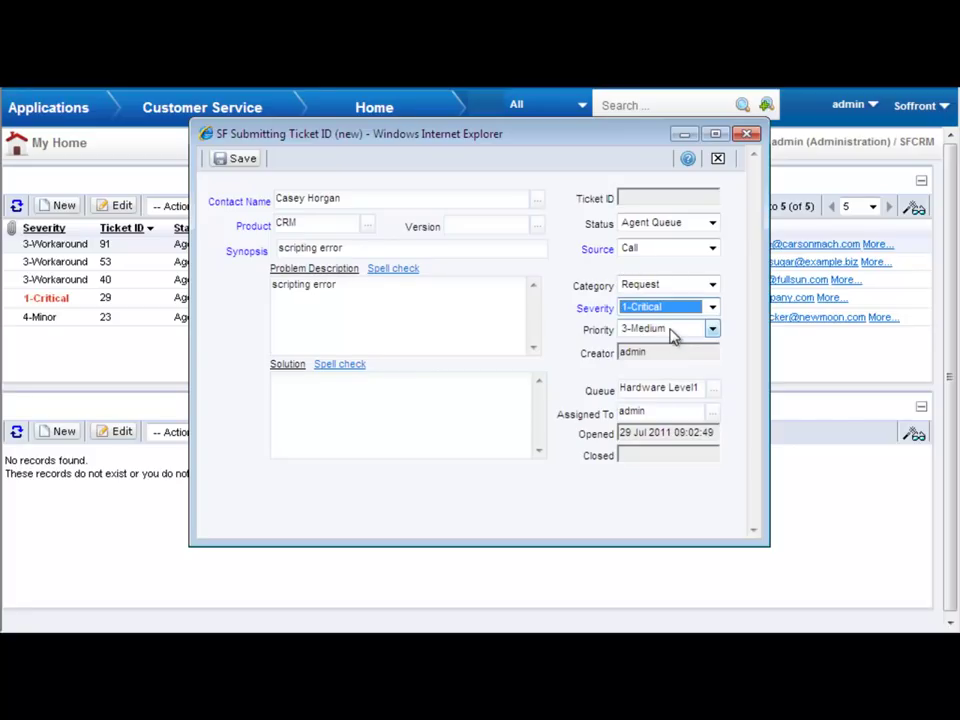
pyautogui.click(671, 331)
pyautogui.click(671, 359)
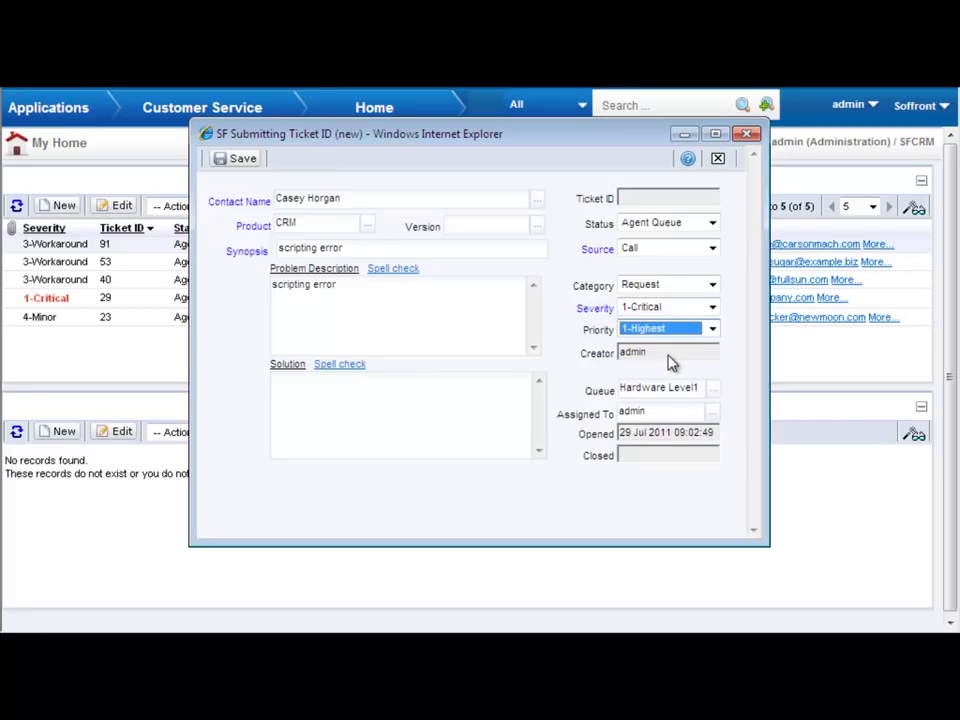
pyautogui.click(238, 162)
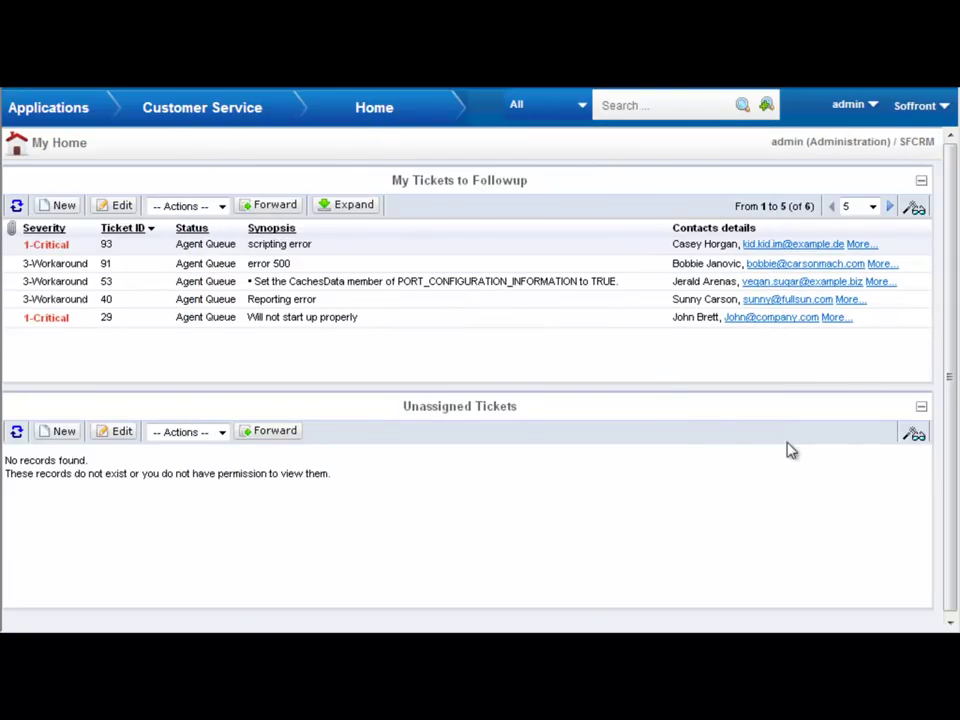
# - Expand the followup tickets list and choose Actions > Assign for ticket 93
pyautogui.click(361, 207)
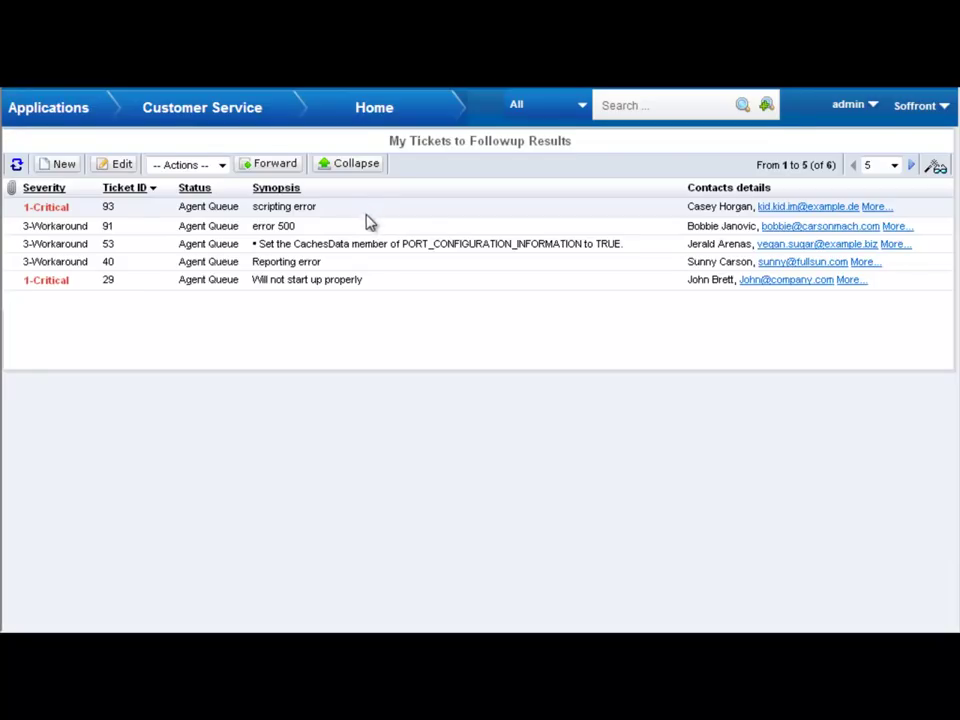
pyautogui.click(186, 330)
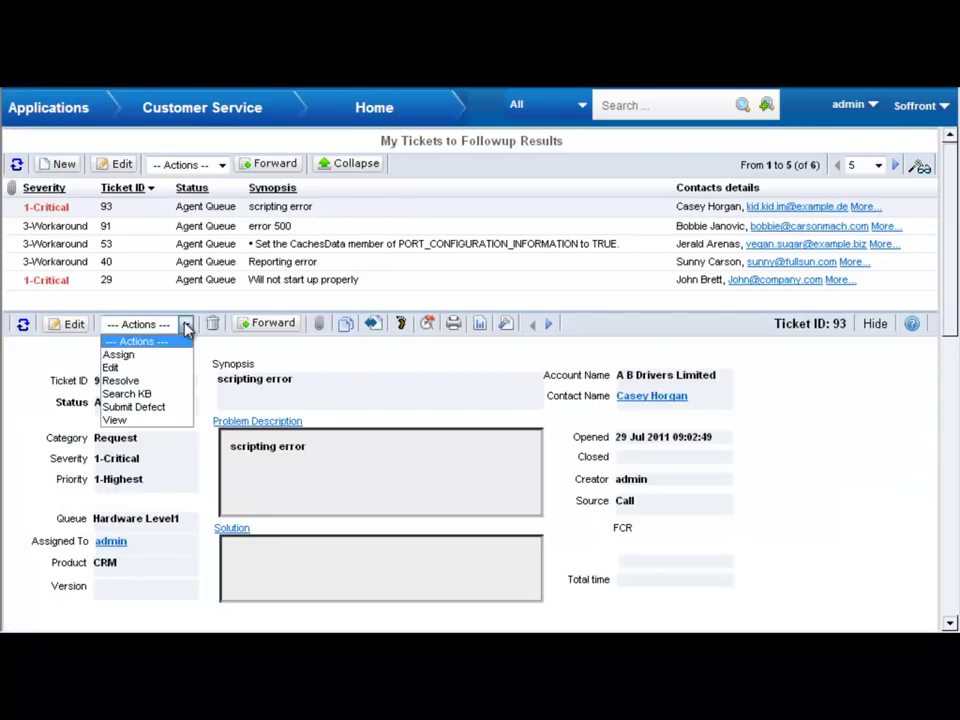
pyautogui.click(172, 354)
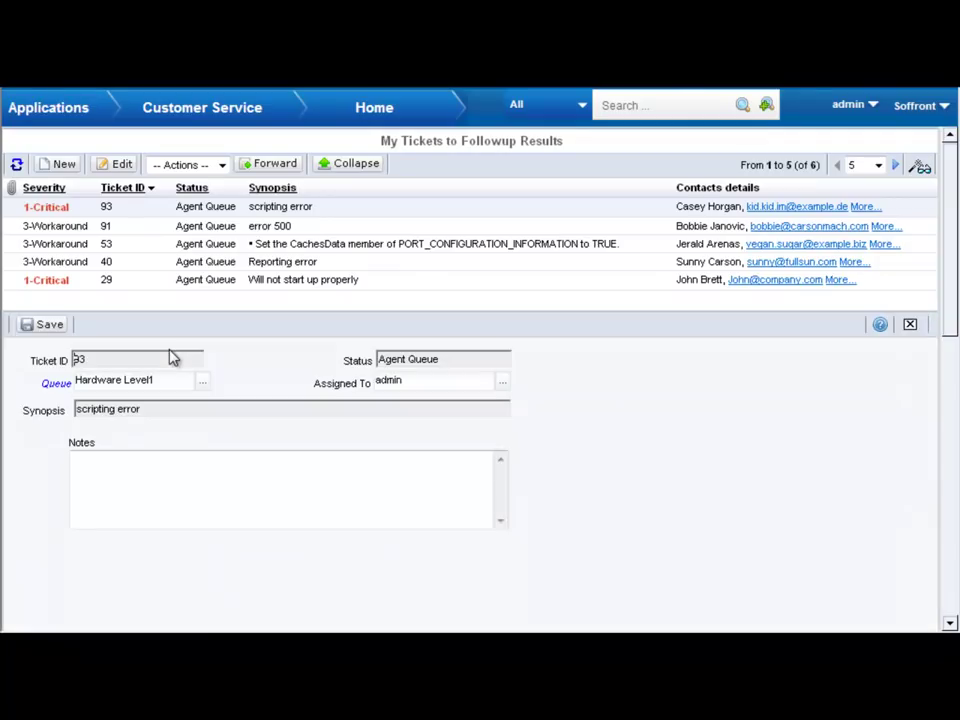
# - Pick the new agent in Assigned To, add the note 'resolve scripting error ASAP', and save
pyautogui.click(503, 384)
pyautogui.click(500, 273)
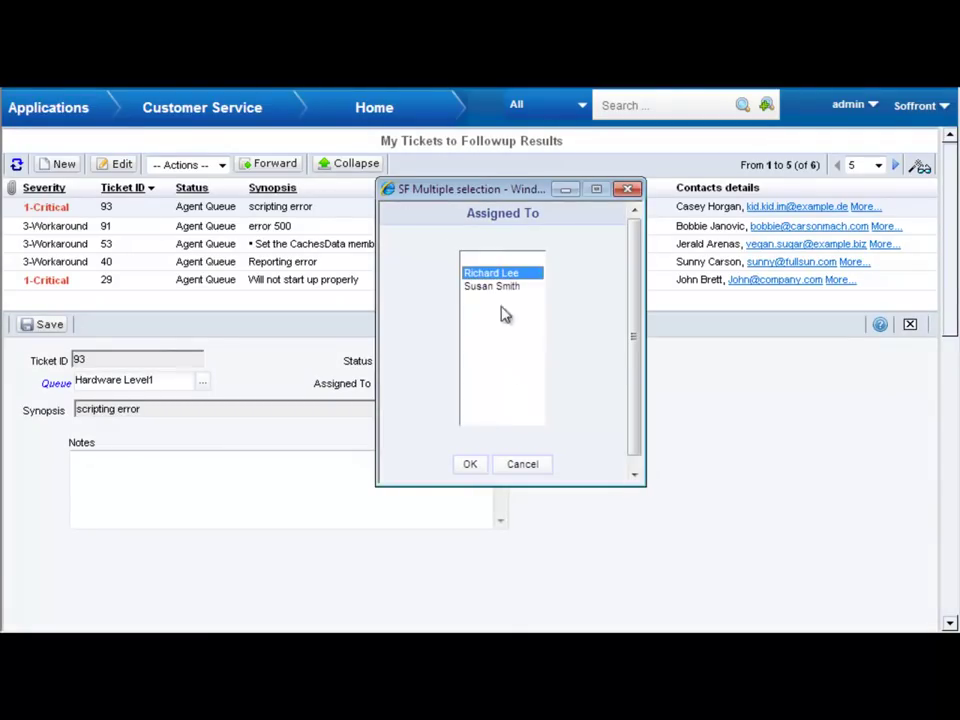
pyautogui.click(470, 467)
pyautogui.write('resolve scripting error ASAP')
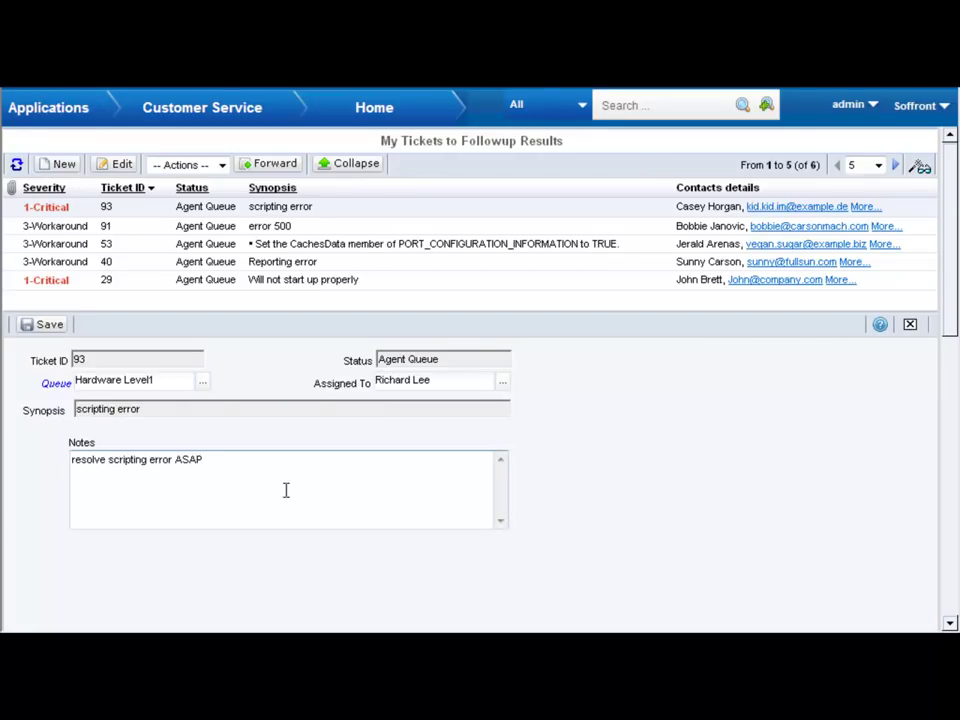
pyautogui.click(44, 327)
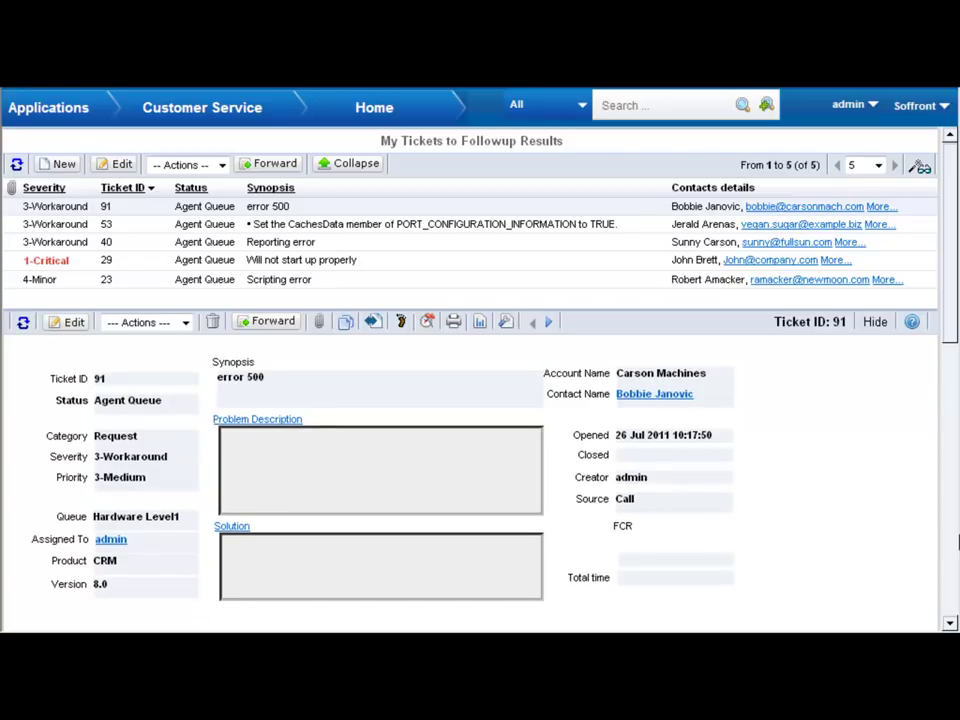
# - Switch to Sales Automation, enter Setup, and open Project Setup > Workflow
pyautogui.click(47, 110)
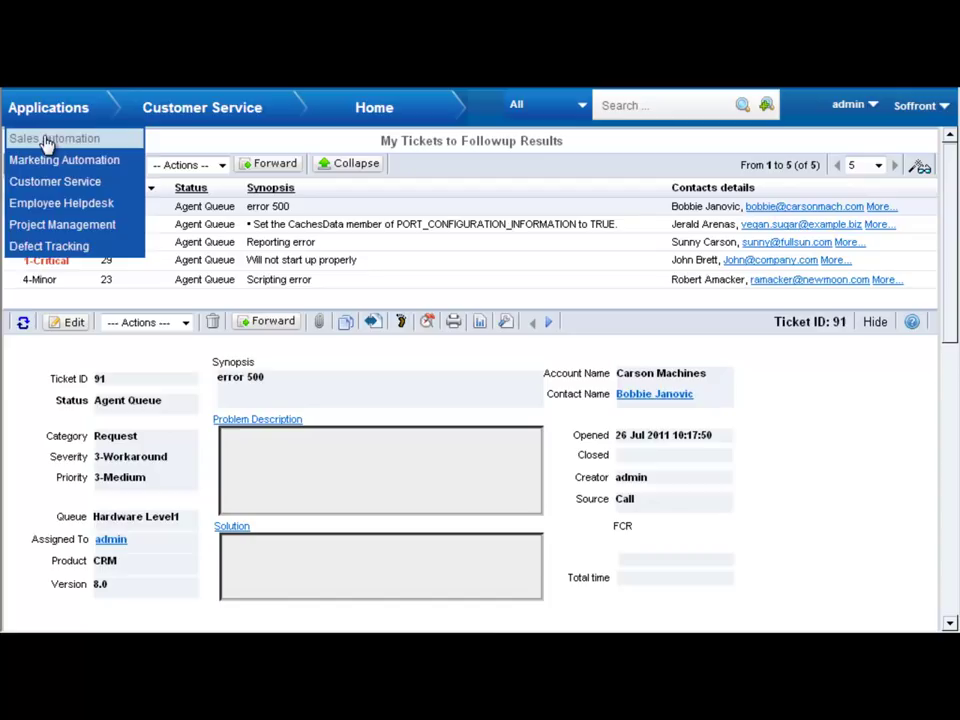
pyautogui.click(32, 138)
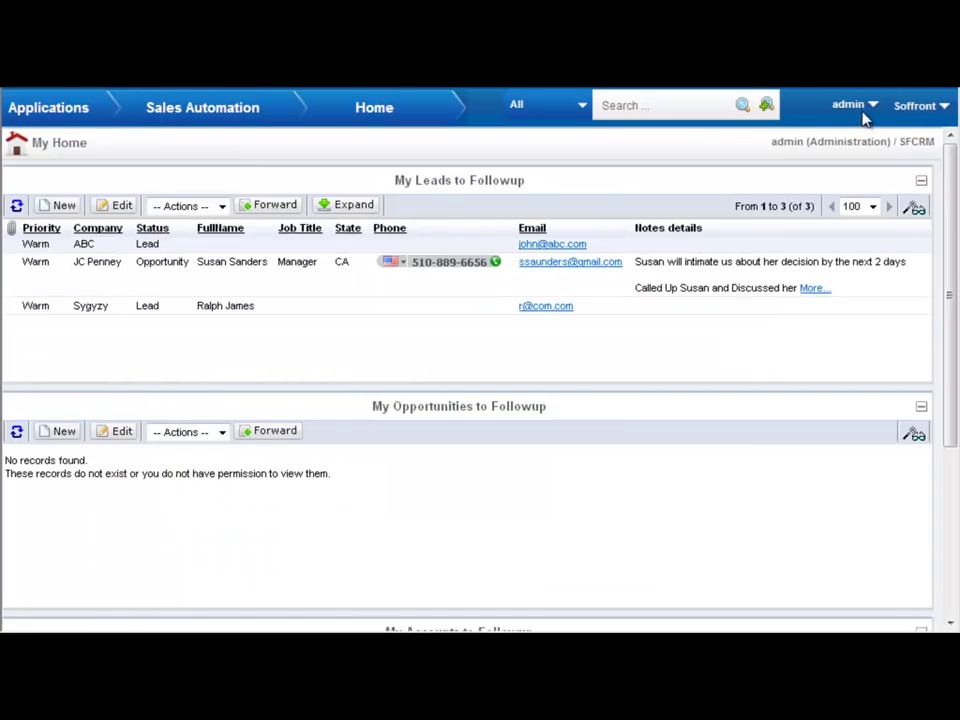
pyautogui.click(860, 108)
pyautogui.click(820, 173)
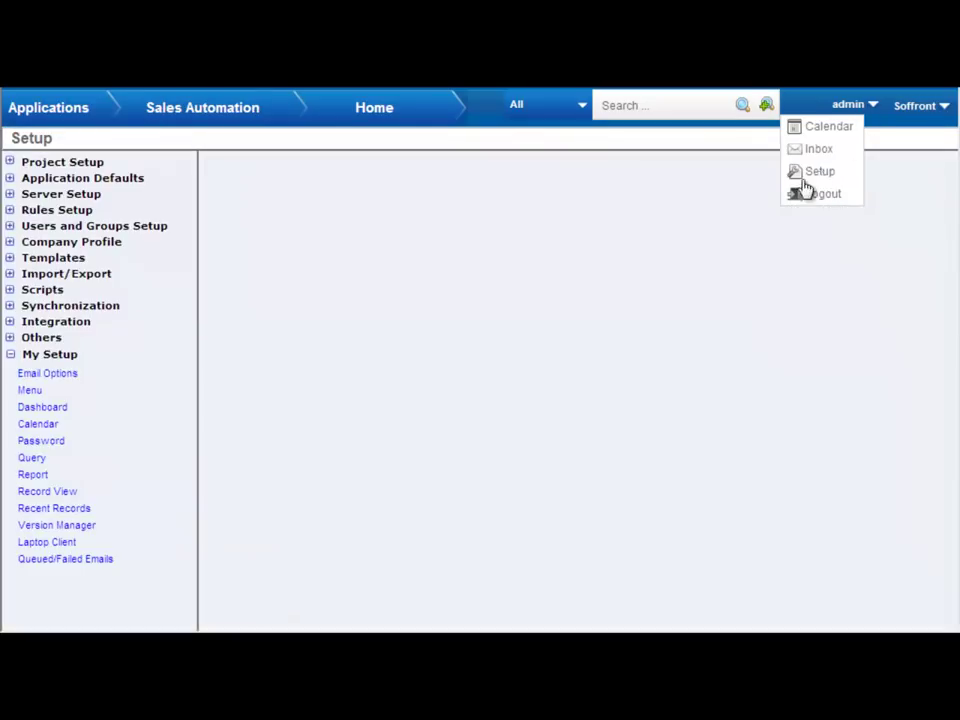
pyautogui.click(10, 163)
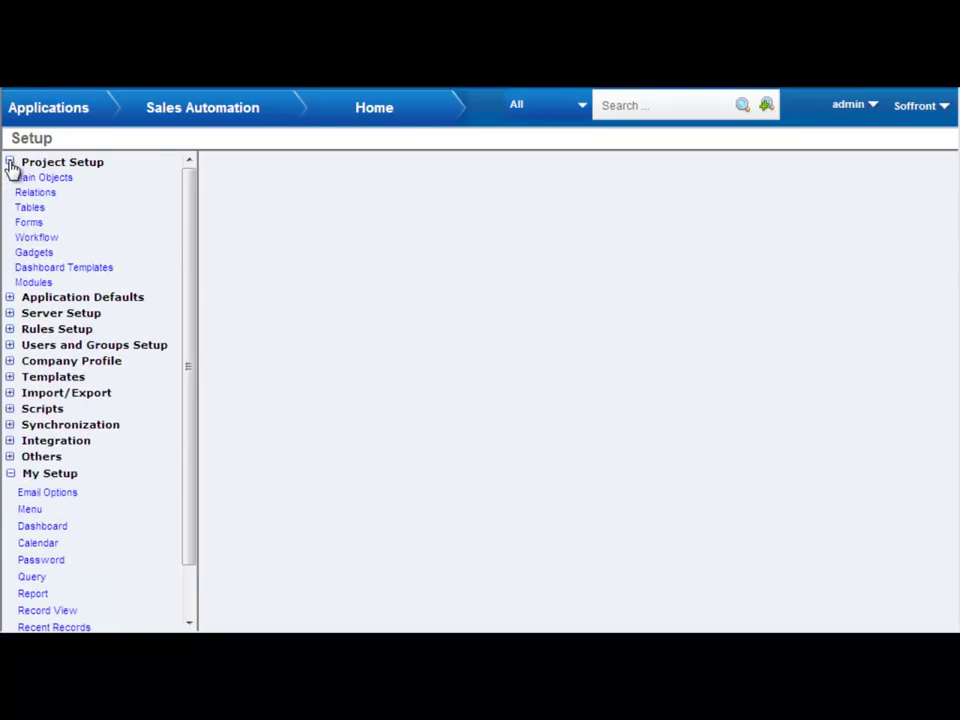
pyautogui.click(37, 238)
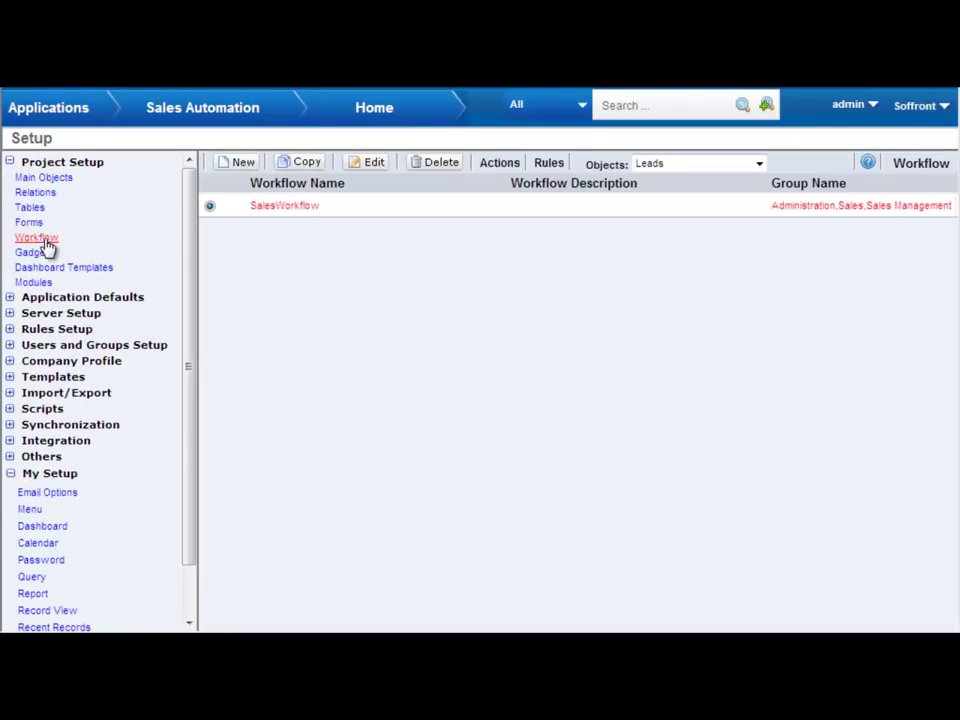
# - Edit the selected SalesWorkflow to launch the LEADS workflow editor
pyautogui.click(368, 167)
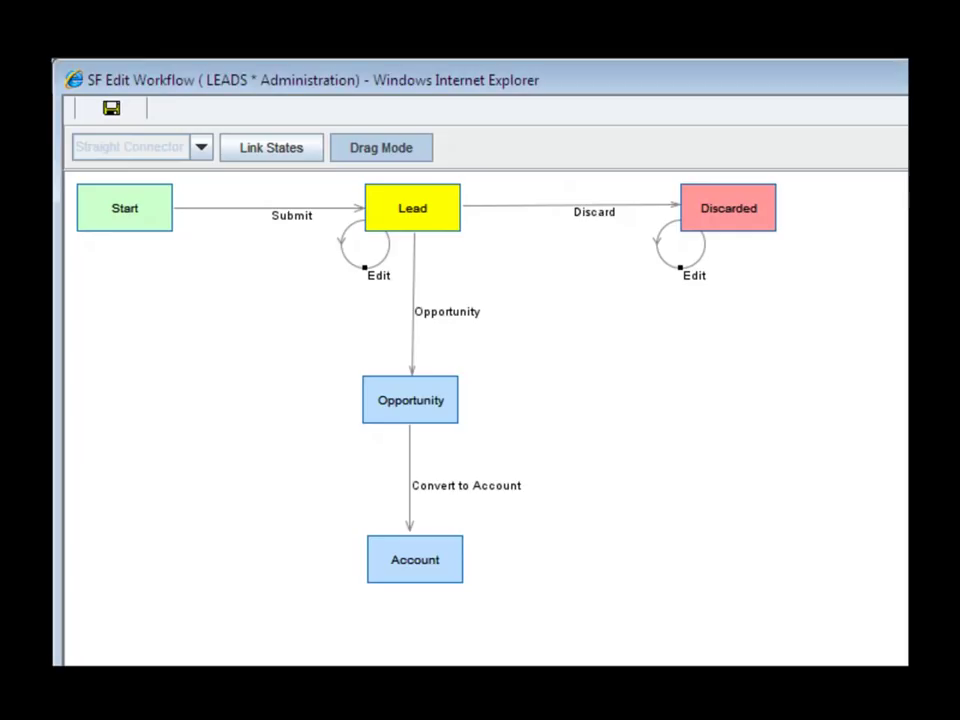
# - Create a new state named List in the LEADS workflow diagram beside Opportunity
pyautogui.rightClick(200, 460)
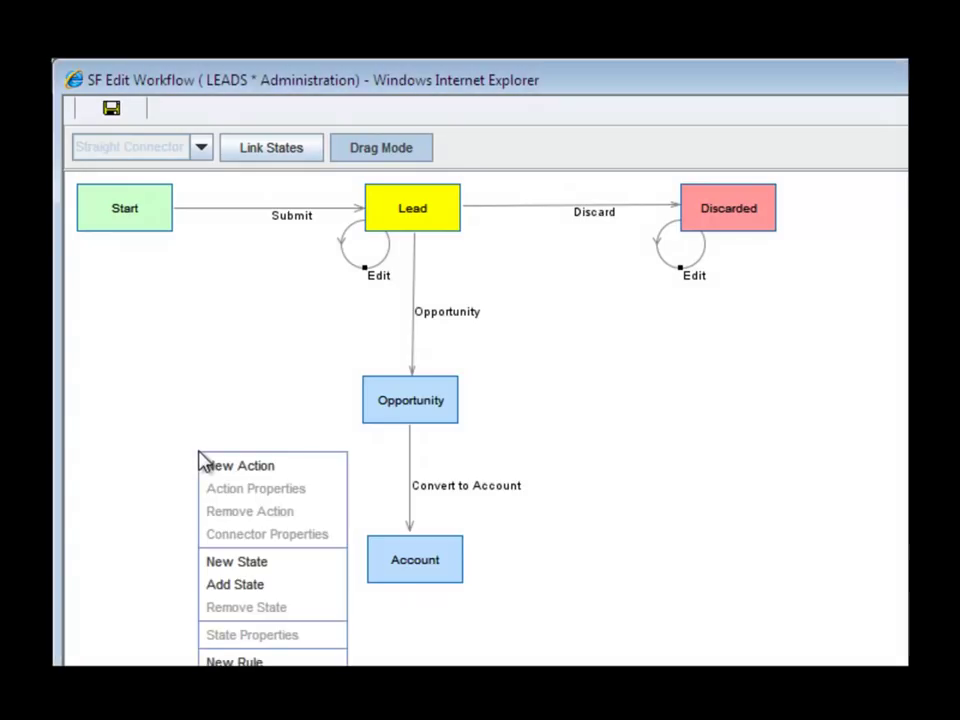
pyautogui.click(230, 565)
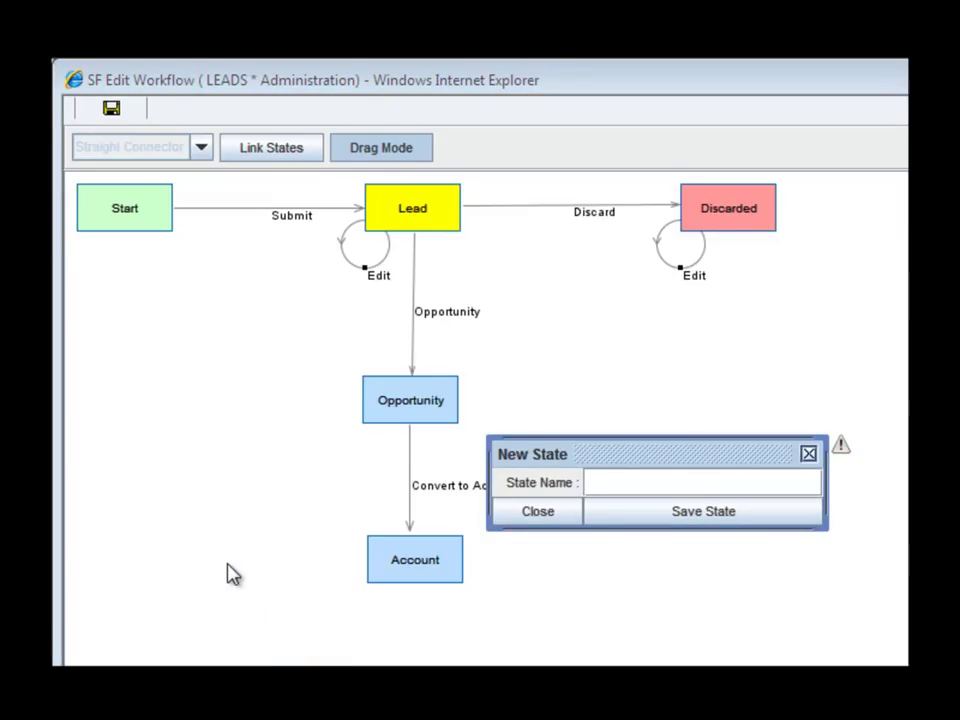
pyautogui.write('List')
pyautogui.click(622, 515)
pyautogui.moveTo(246, 476); pyautogui.dragTo(154, 400)
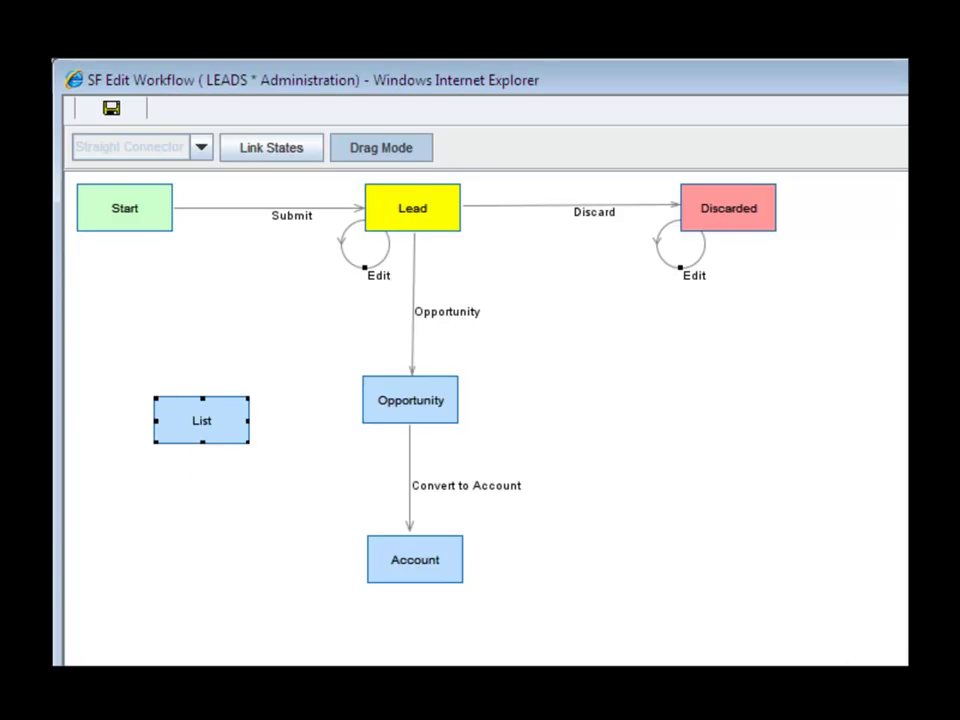
pyautogui.press('Escape')
# - Create a new workflow action named Qualify
pyautogui.rightClick(287, 355)
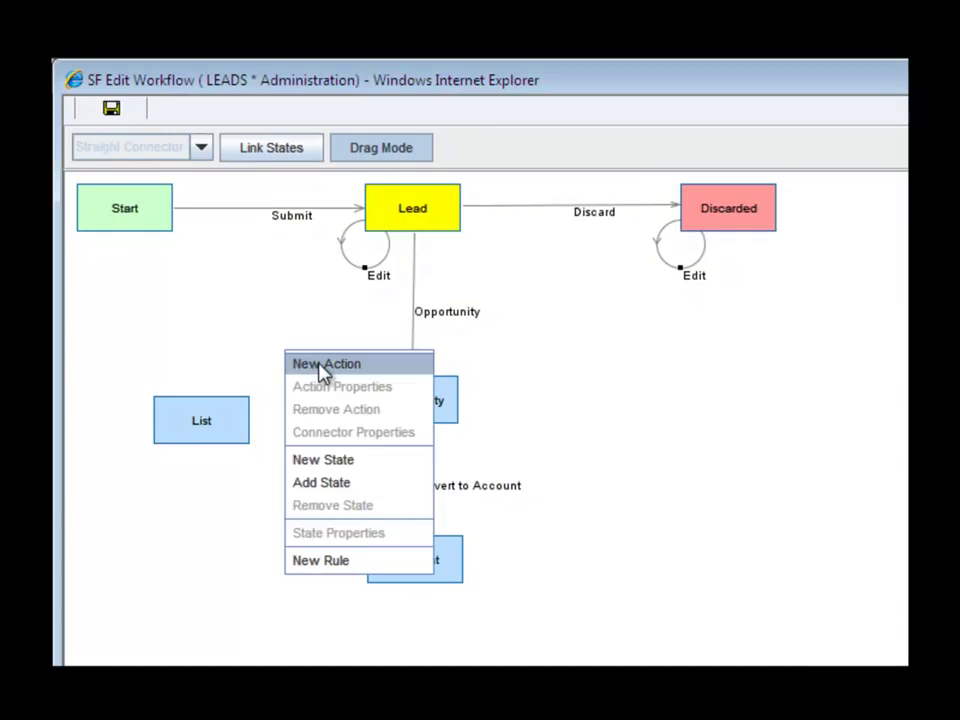
pyautogui.click(324, 365)
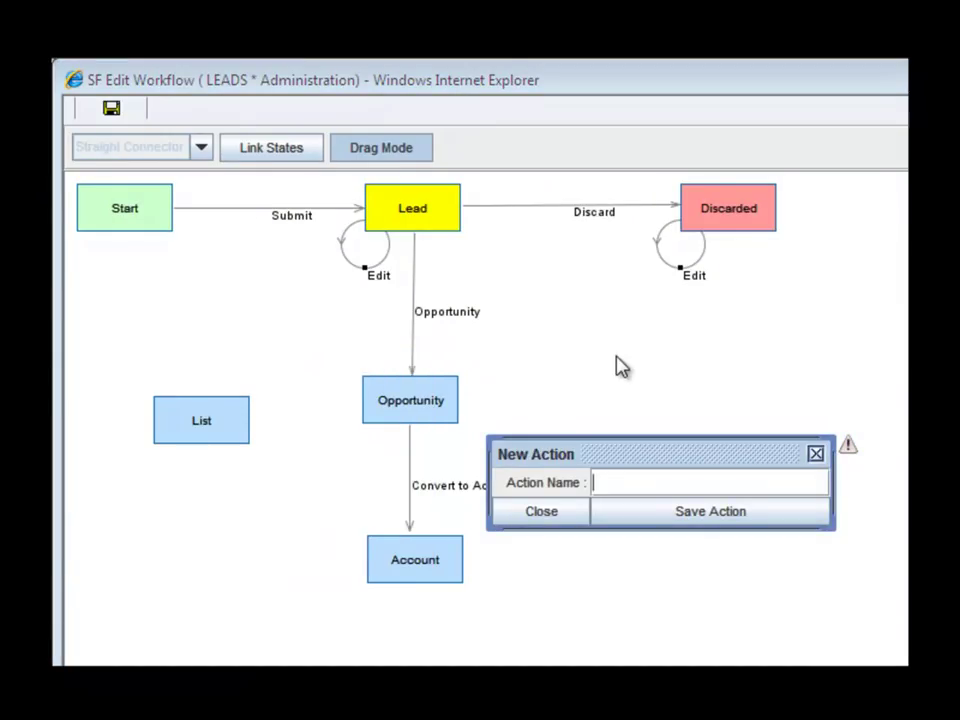
pyautogui.write('Qualify')
pyautogui.click(724, 513)
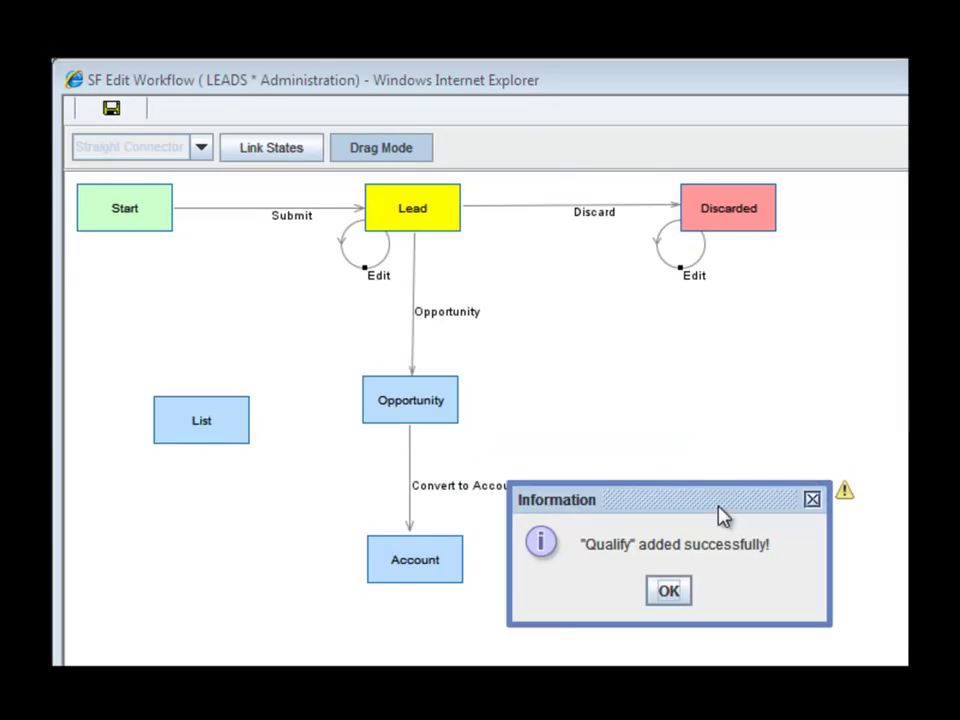
pyautogui.click(672, 592)
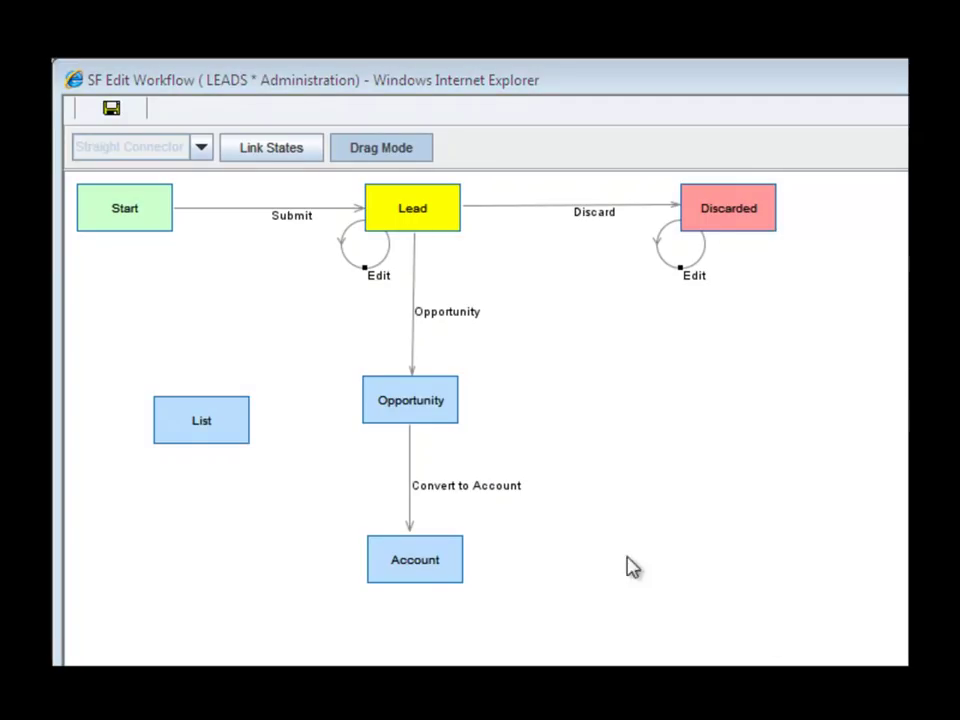
# - Link the List state to the Lead state using the Qualify action
pyautogui.click(275, 153)
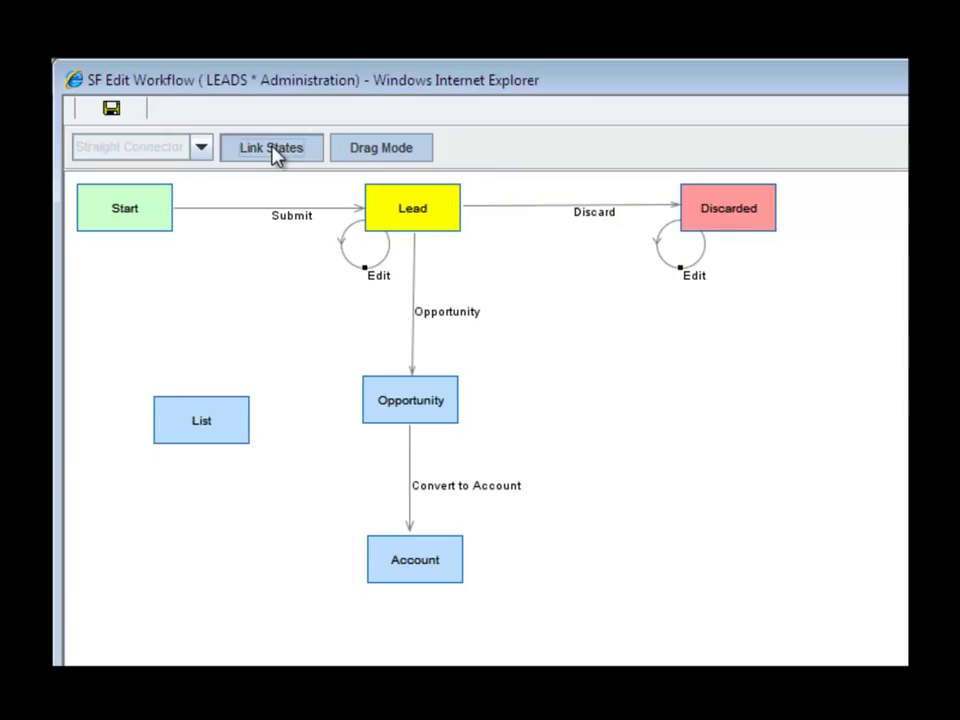
pyautogui.click(197, 418)
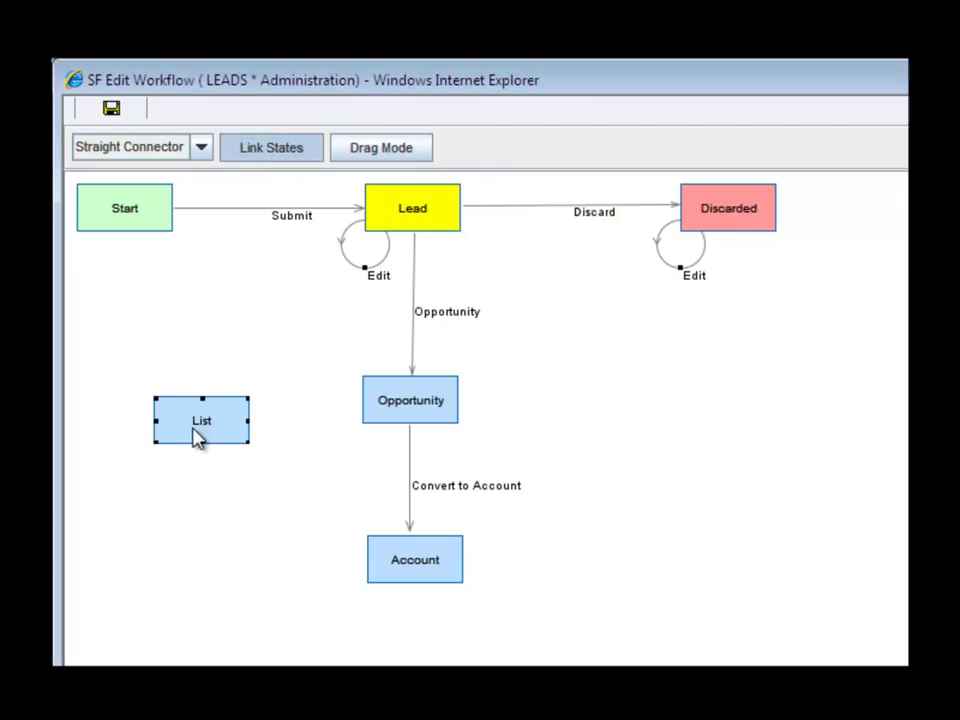
pyautogui.moveTo(191, 423); pyautogui.dragTo(400, 215)
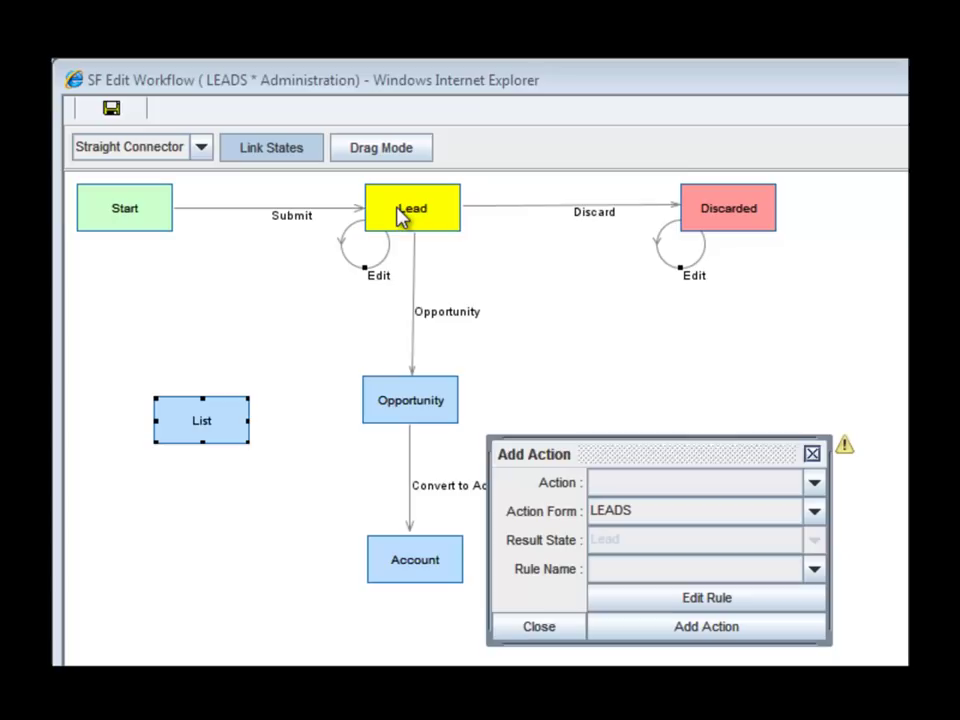
pyautogui.click(812, 484)
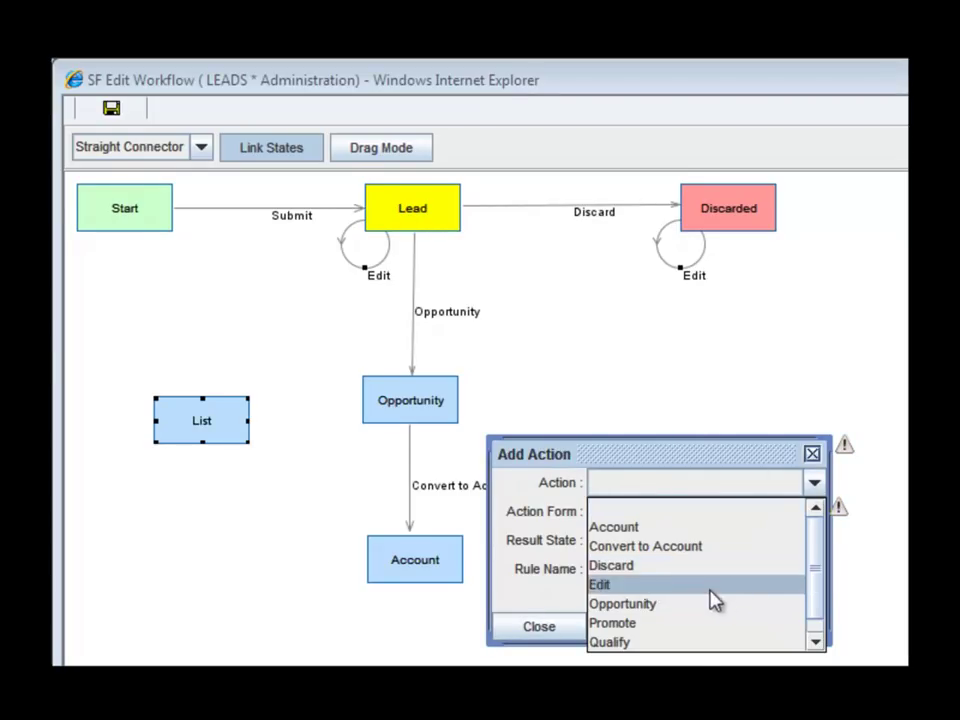
pyautogui.click(685, 642)
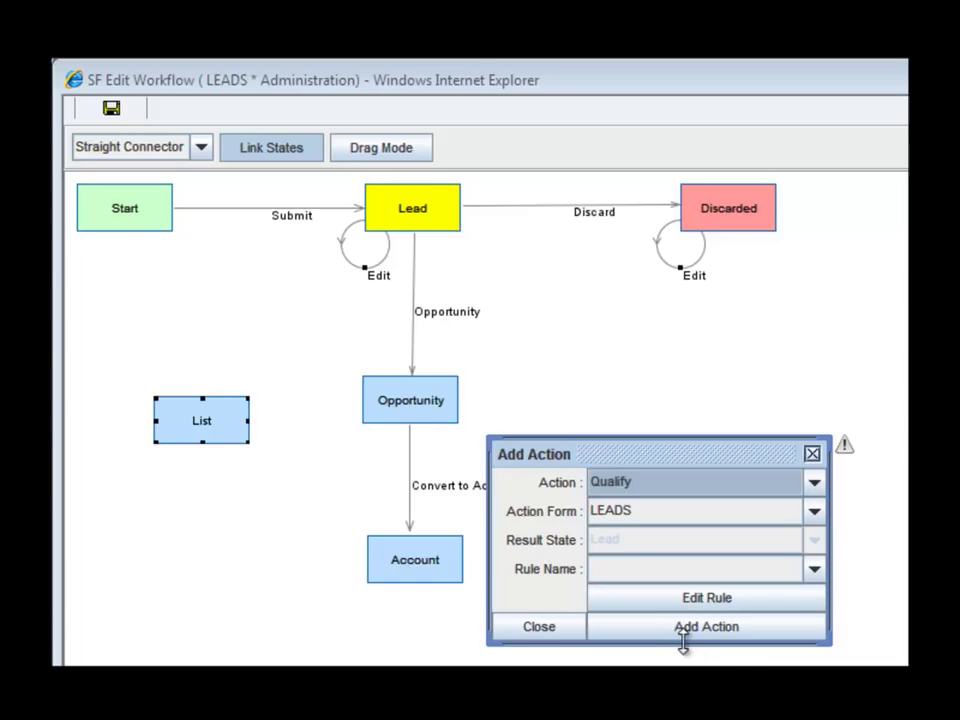
pyautogui.click(745, 627)
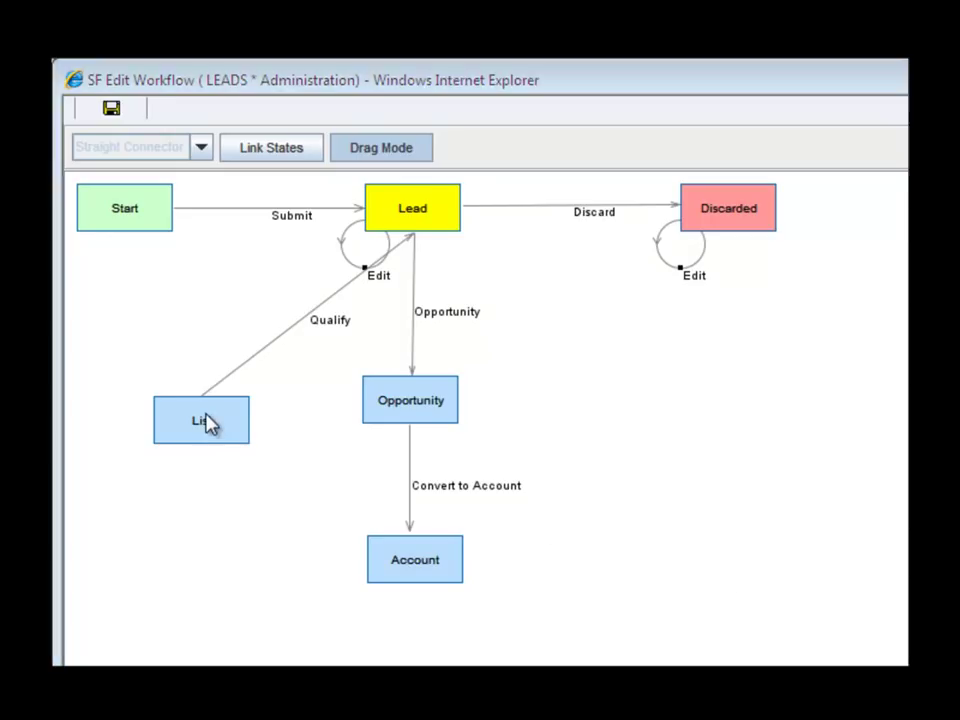
# - Add an Edit loop from List back to itself, then move List up near Lead
pyautogui.click(208, 422)
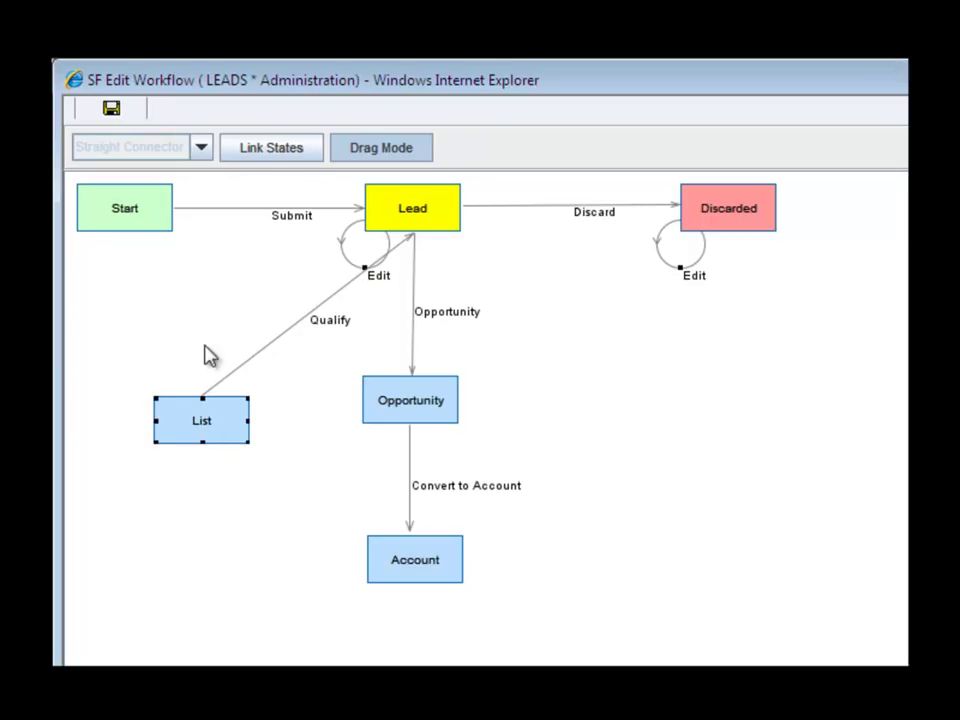
pyautogui.click(267, 155)
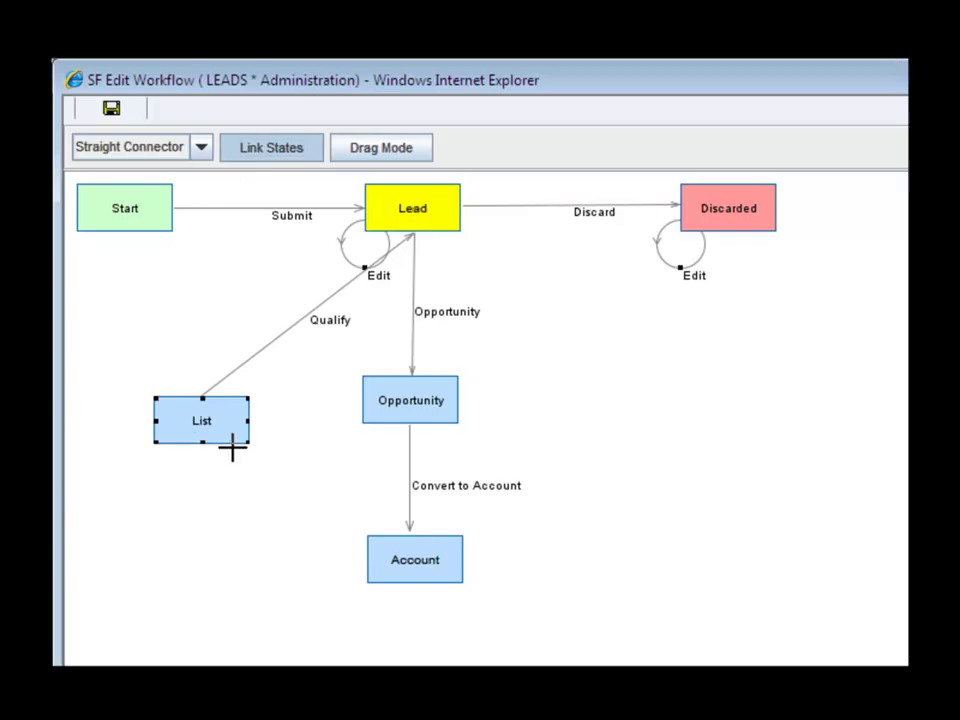
pyautogui.click(195, 425)
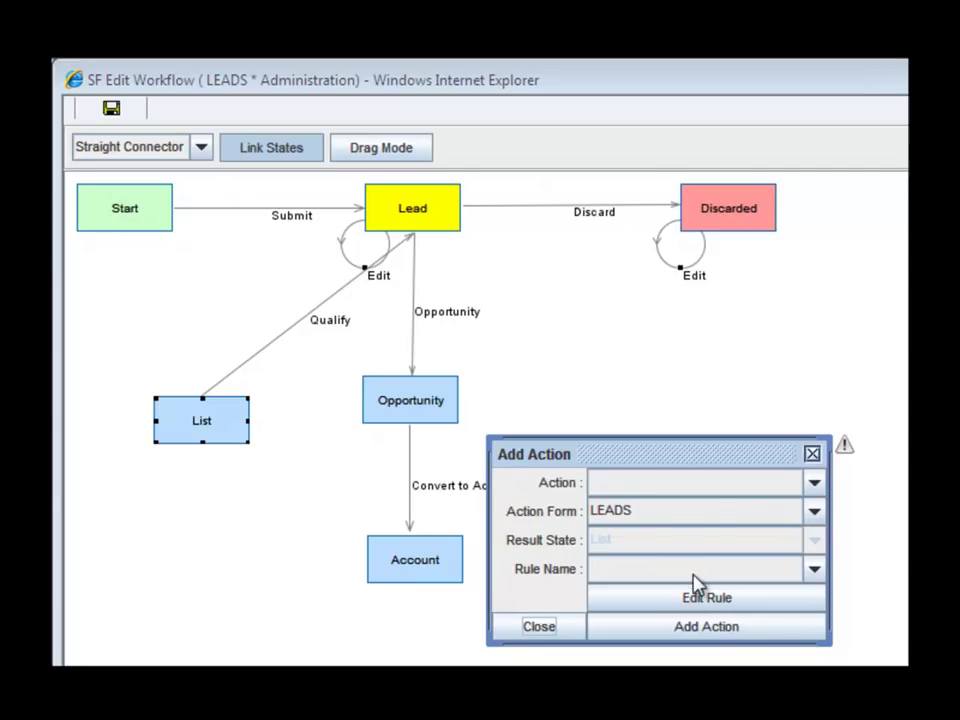
pyautogui.click(814, 483)
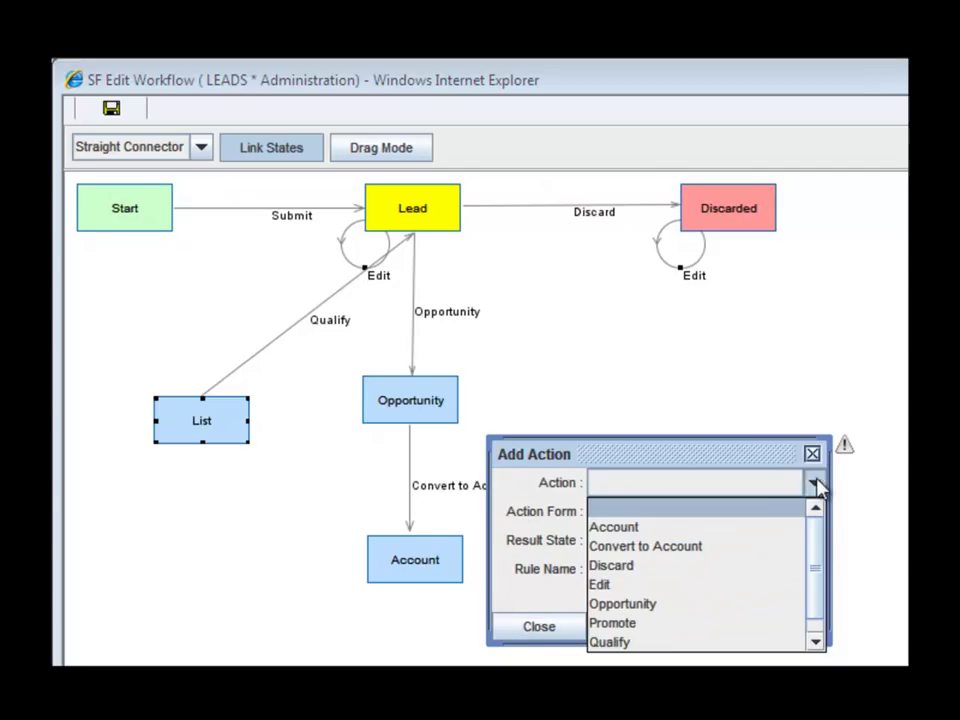
pyautogui.click(643, 585)
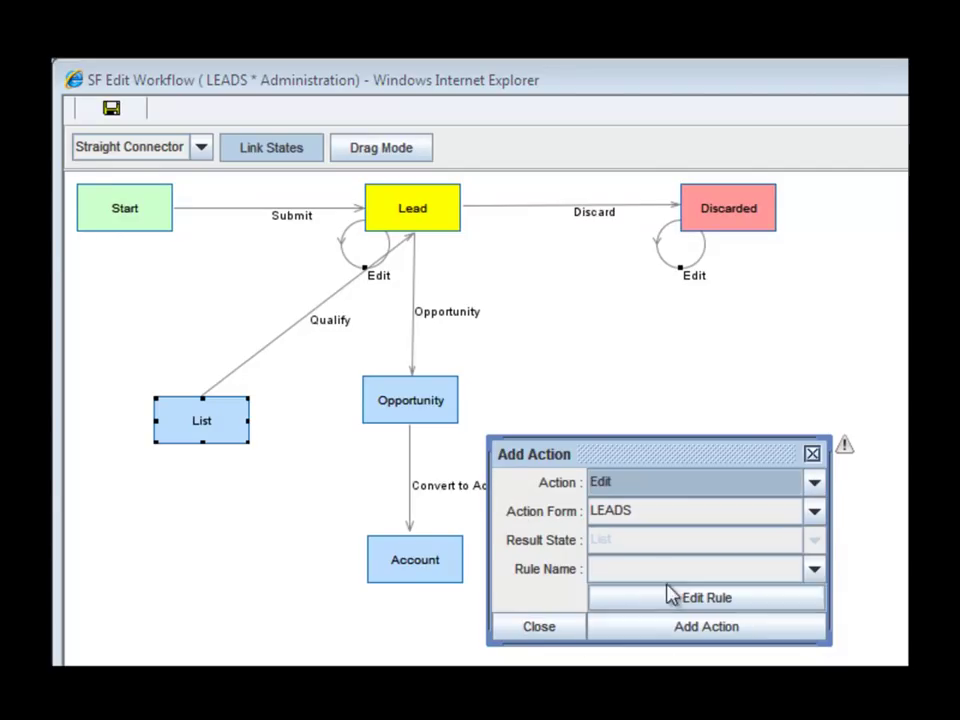
pyautogui.click(739, 628)
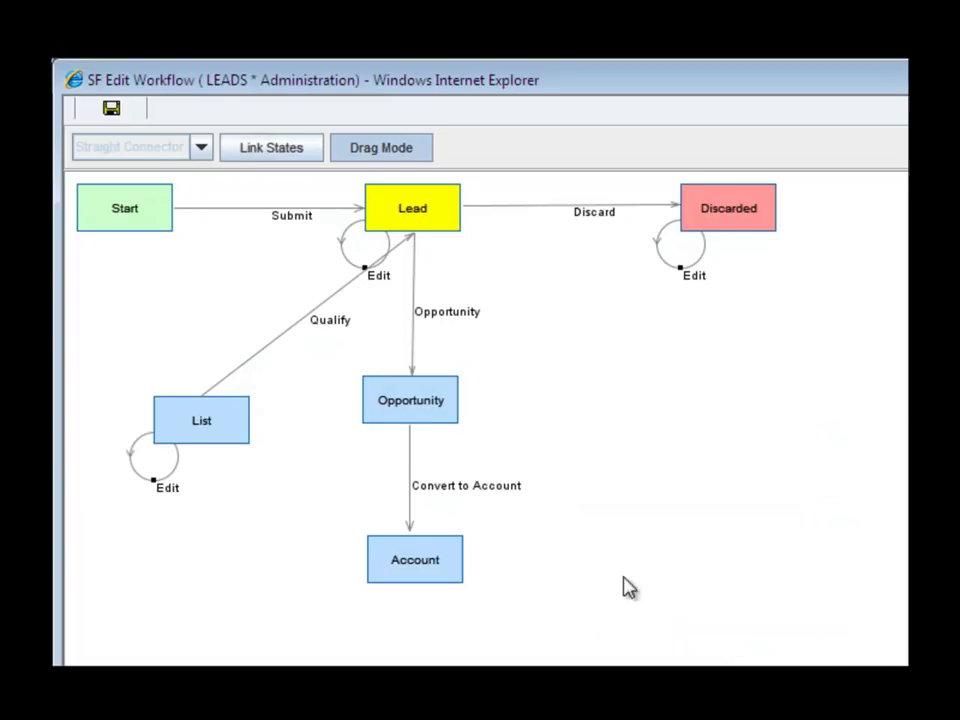
pyautogui.click(204, 419)
pyautogui.moveTo(220, 385); pyautogui.dragTo(203, 308)
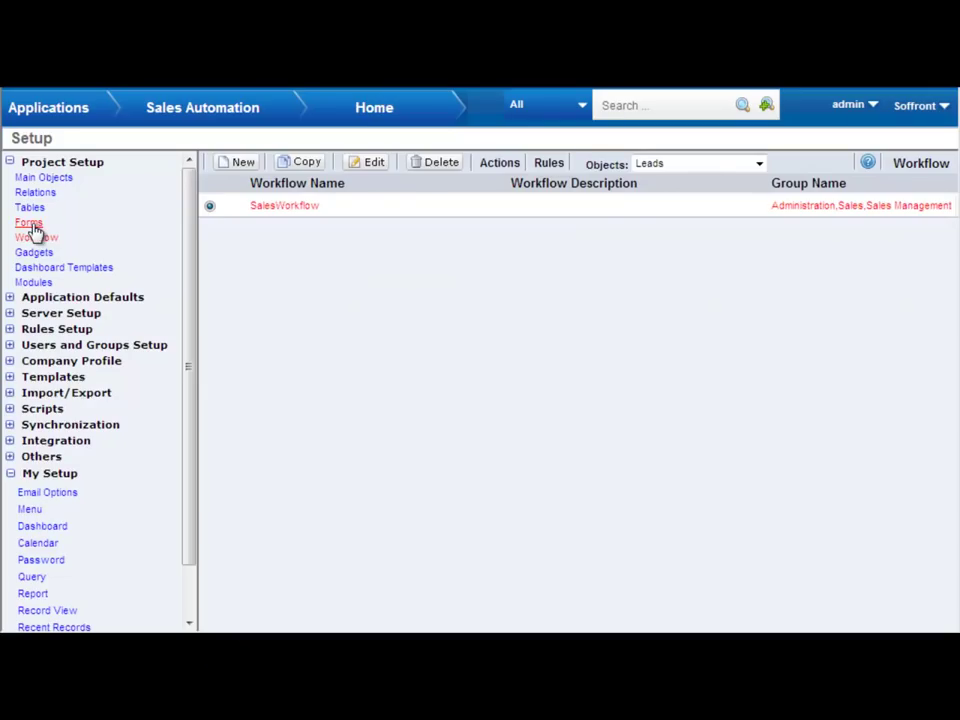
# - Open the LEADS form from Project Setup's Forms list in the Form Layout editor
pyautogui.click(30, 223)
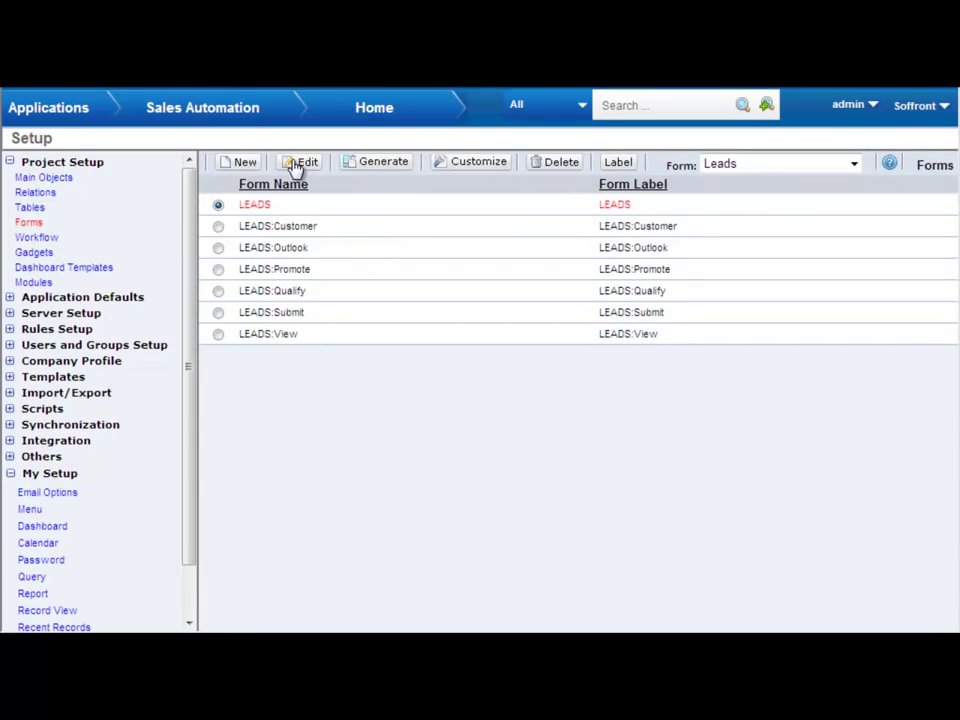
pyautogui.click(366, 170)
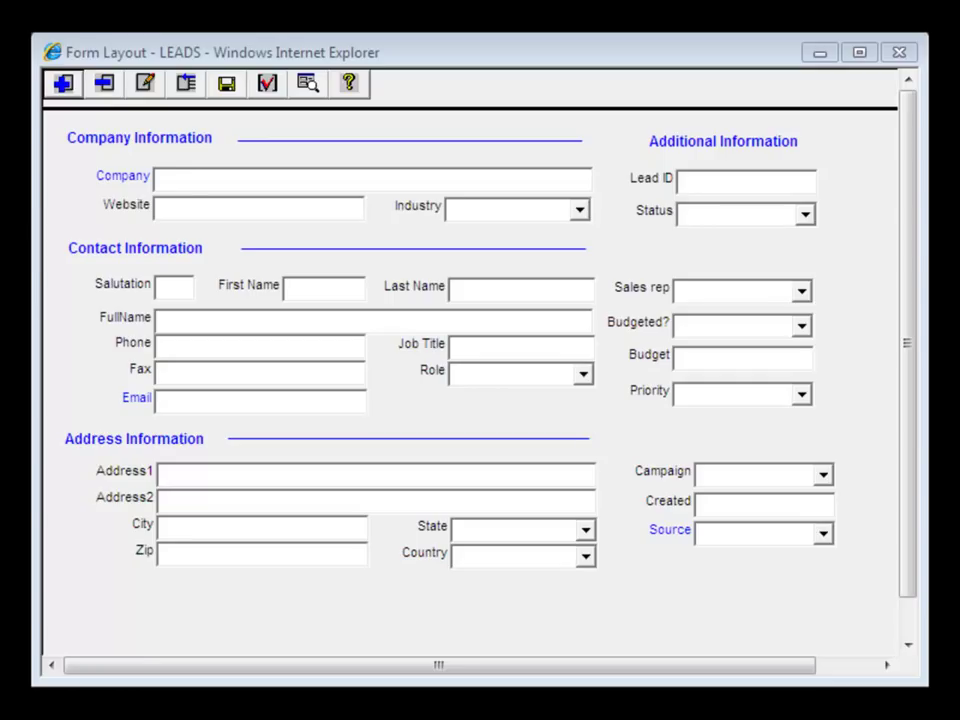
# - Add a Text field named product, labelled Product, with description 'product type'
pyautogui.click(62, 84)
pyautogui.doubleClick(276, 242)
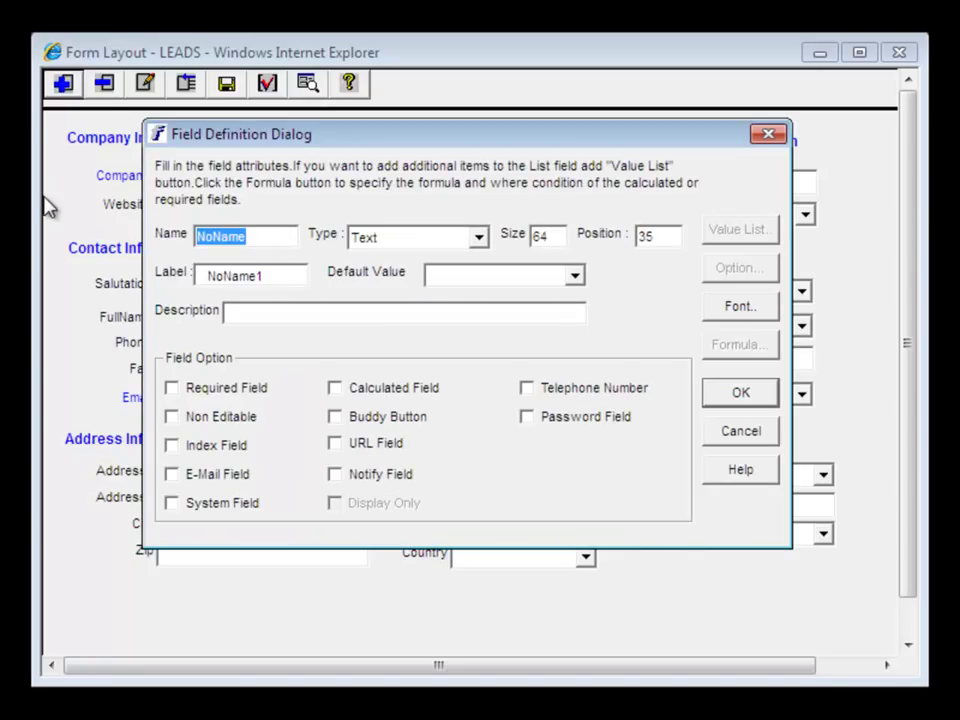
pyautogui.write('product')
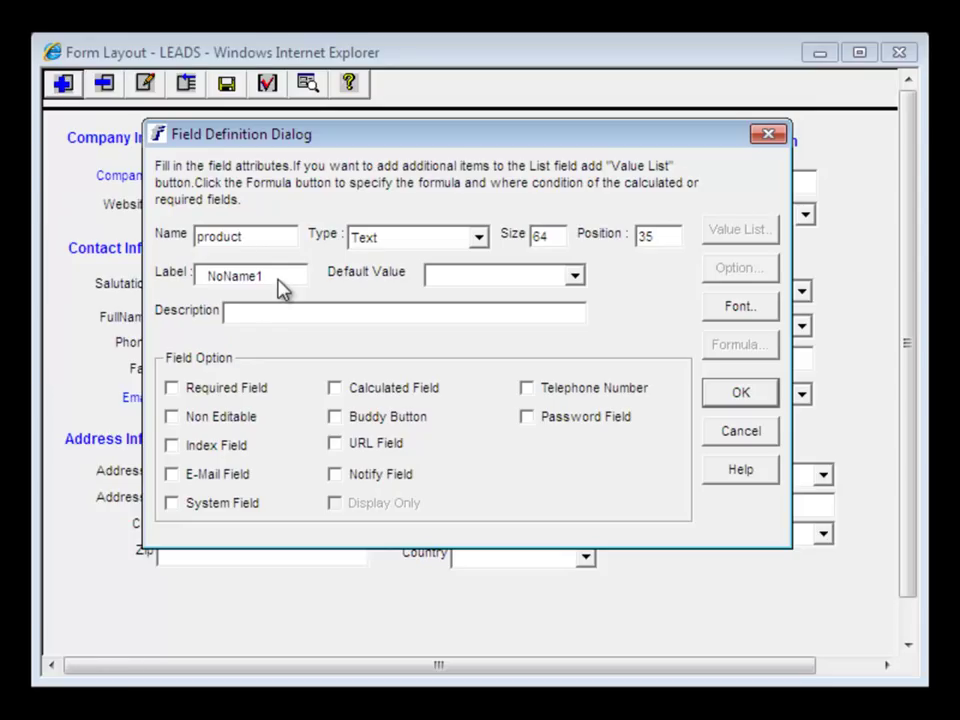
pyautogui.moveTo(283, 289); pyautogui.dragTo(204, 289)
pyautogui.write('Product')
pyautogui.click(238, 314)
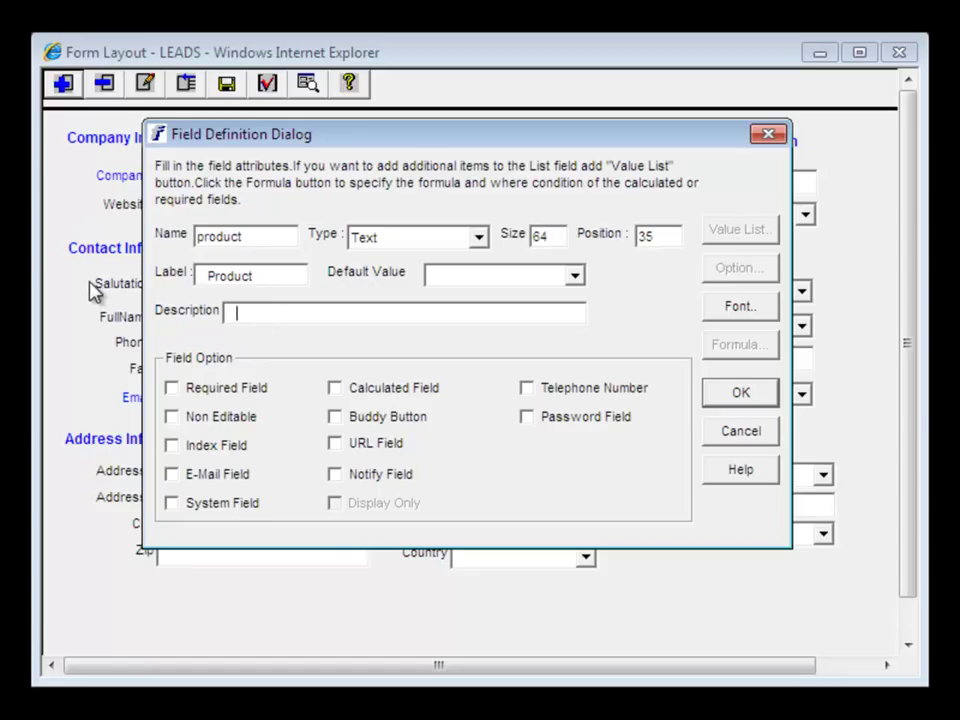
pyautogui.write('product type')
pyautogui.click(478, 237)
pyautogui.moveTo(481, 268); pyautogui.dragTo(482, 330)
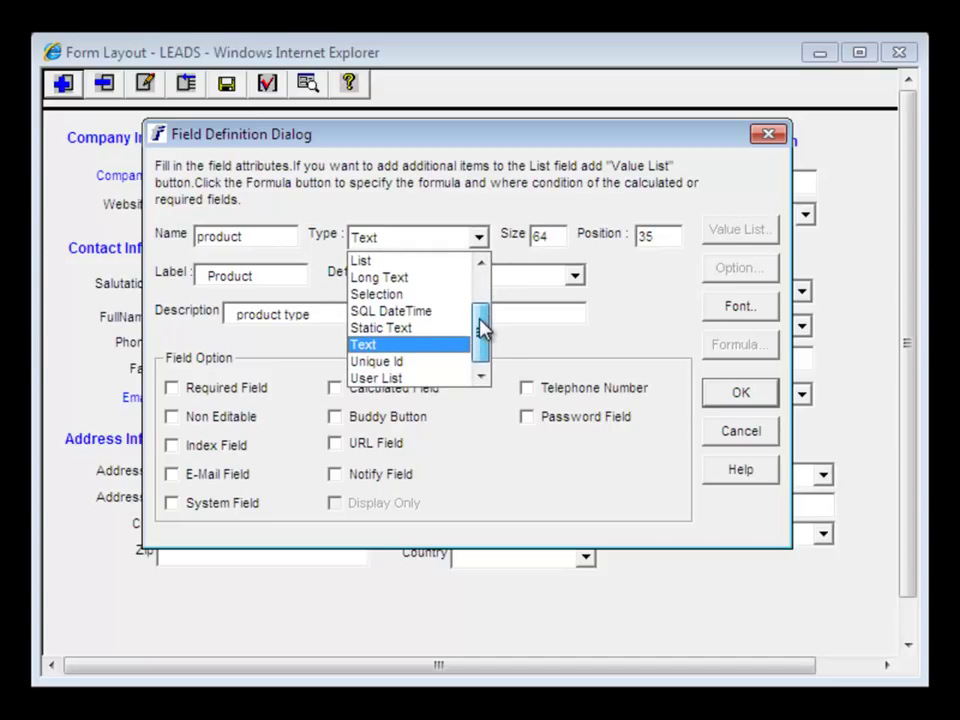
pyautogui.click(428, 350)
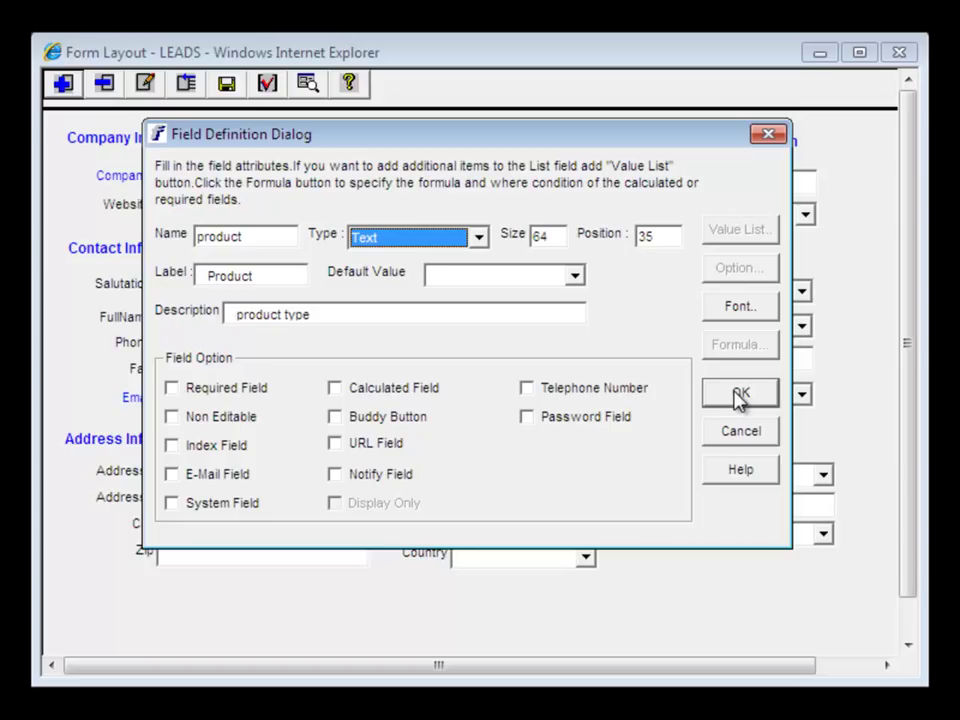
pyautogui.click(738, 396)
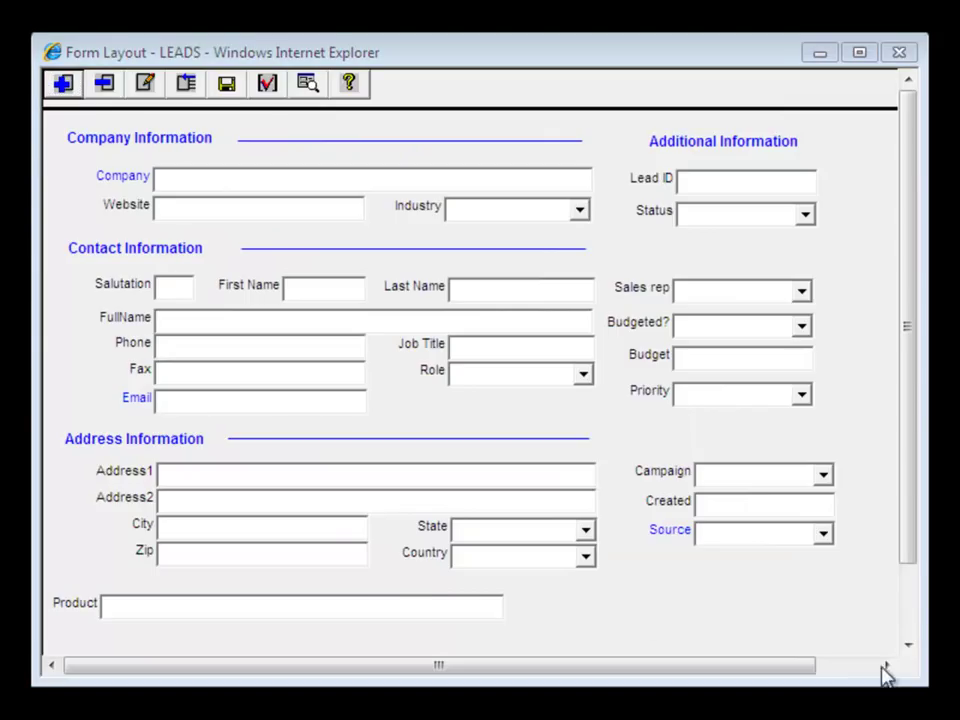
# - Move the Product field under Source and select Campaign, Created, Source and Product
pyautogui.click(375, 606)
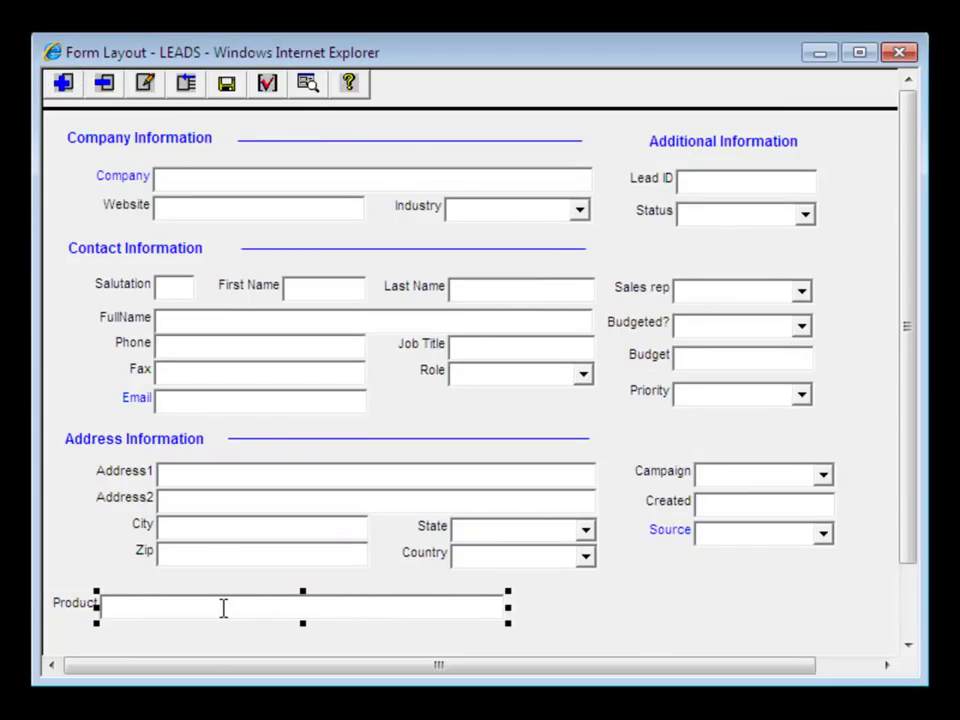
pyautogui.moveTo(223, 609); pyautogui.dragTo(794, 576)
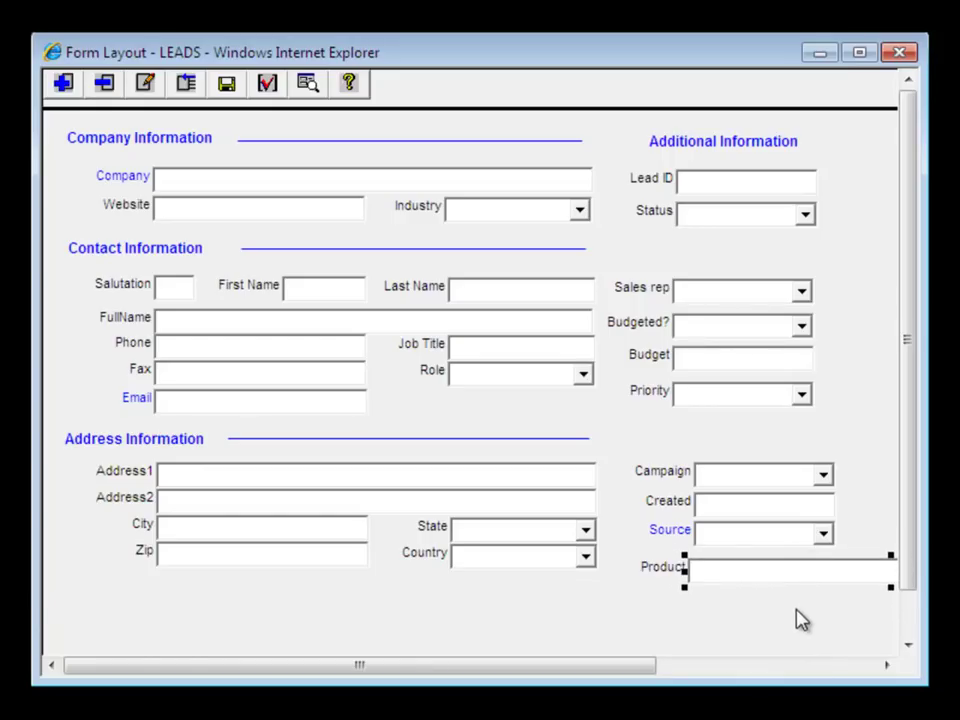
pyautogui.click(718, 473)
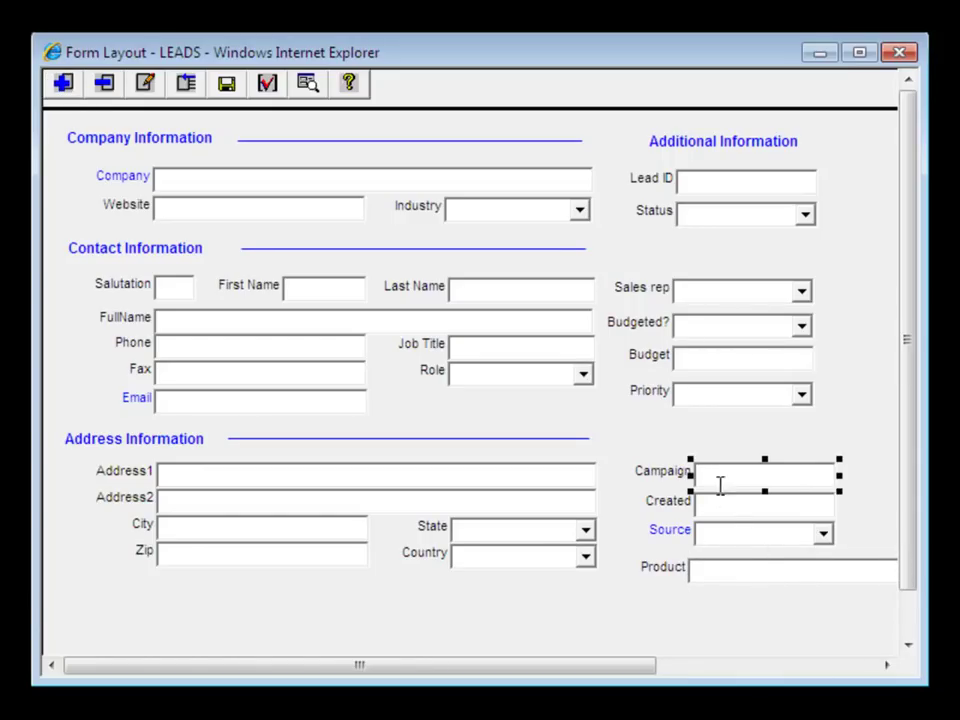
pyautogui.keyDown('shift'); pyautogui.click(735, 512); pyautogui.keyUp('shift')
pyautogui.keyDown('shift'); pyautogui.click(731, 533); pyautogui.keyUp('shift')
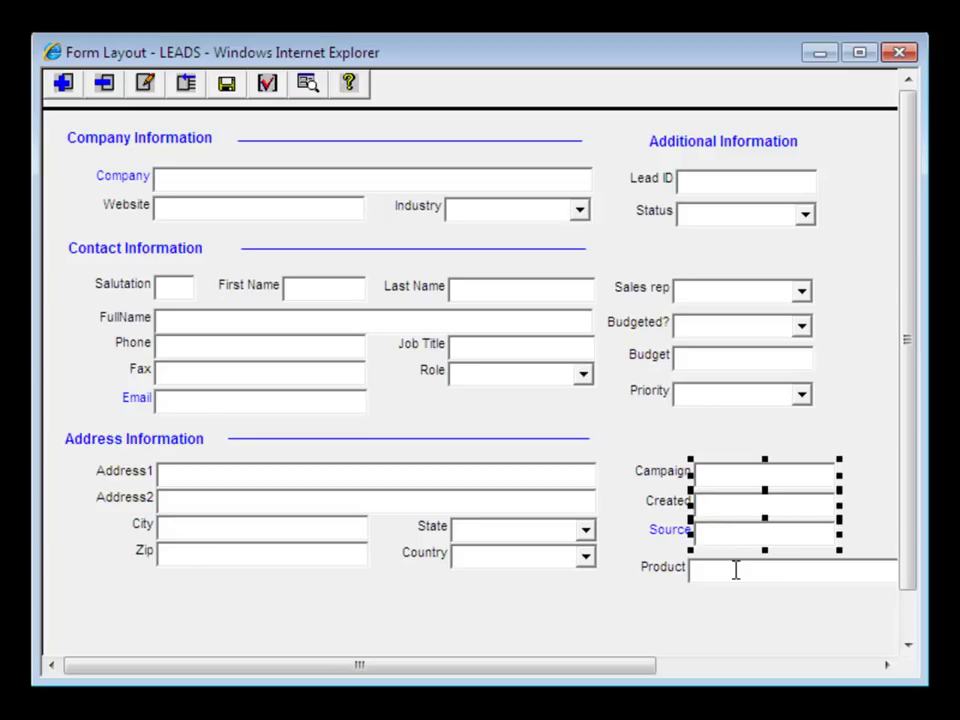
pyautogui.keyDown('shift'); pyautogui.click(735, 570); pyautogui.keyUp('shift')
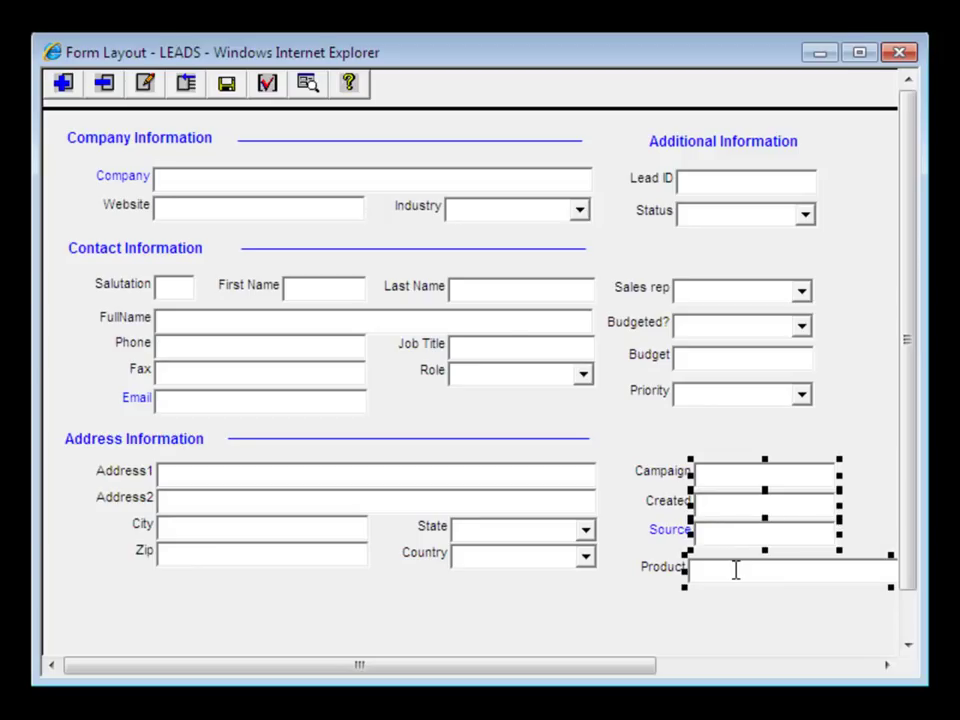
# - Align the selected fields on left sides, shrink to smallest width, and equalize spacing
pyautogui.click(185, 85)
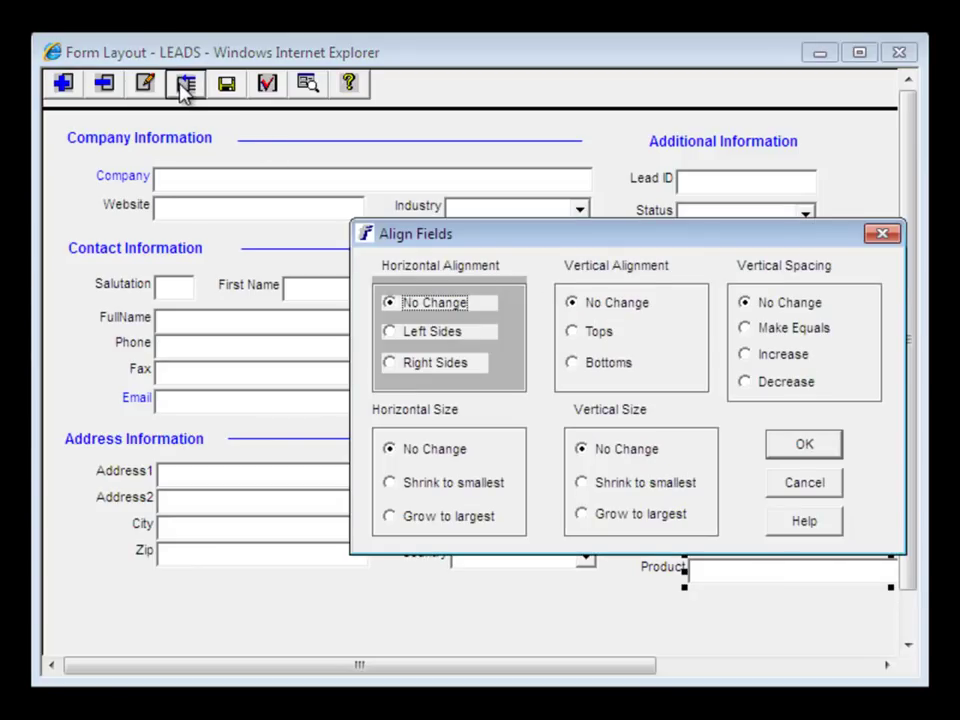
pyautogui.click(390, 333)
pyautogui.click(391, 483)
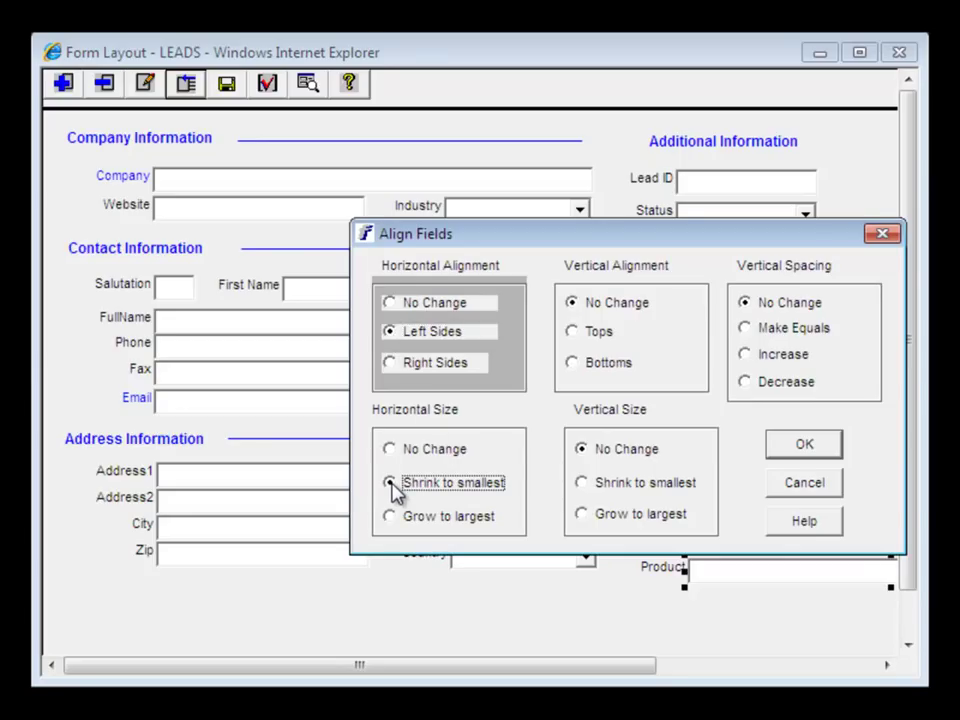
pyautogui.click(746, 332)
pyautogui.click(801, 451)
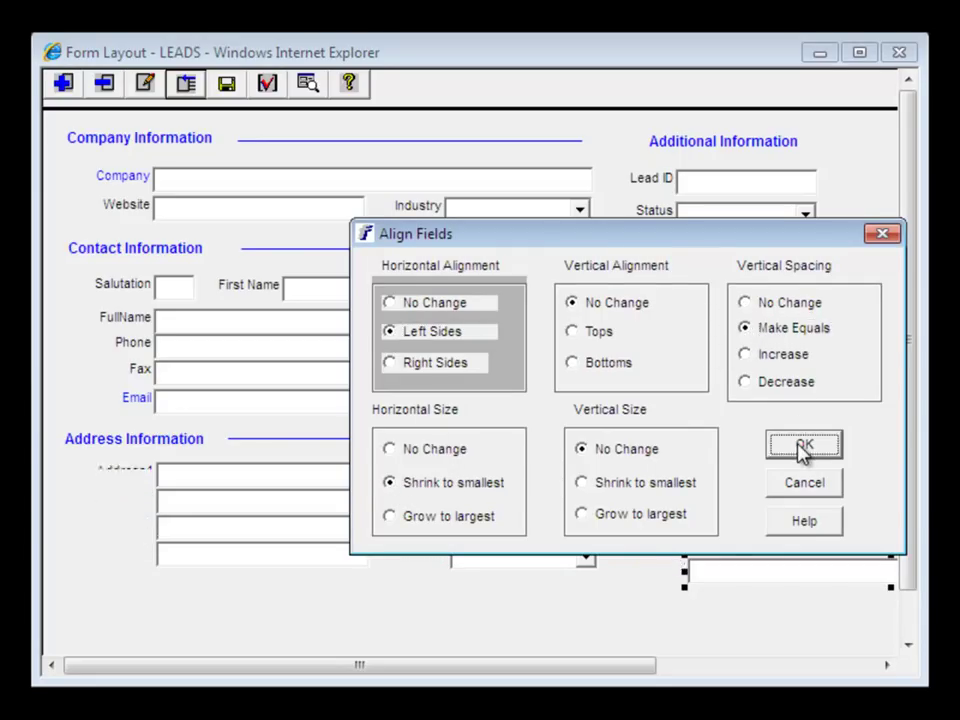
pyautogui.click(861, 512)
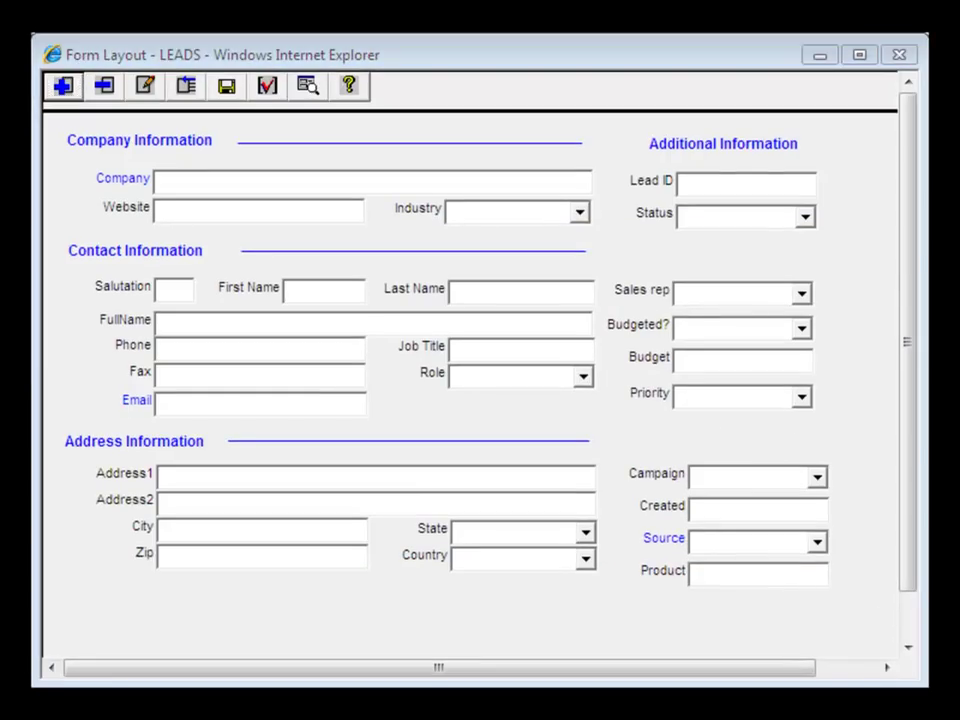
# - Change the Product field's type to List
pyautogui.click(763, 575)
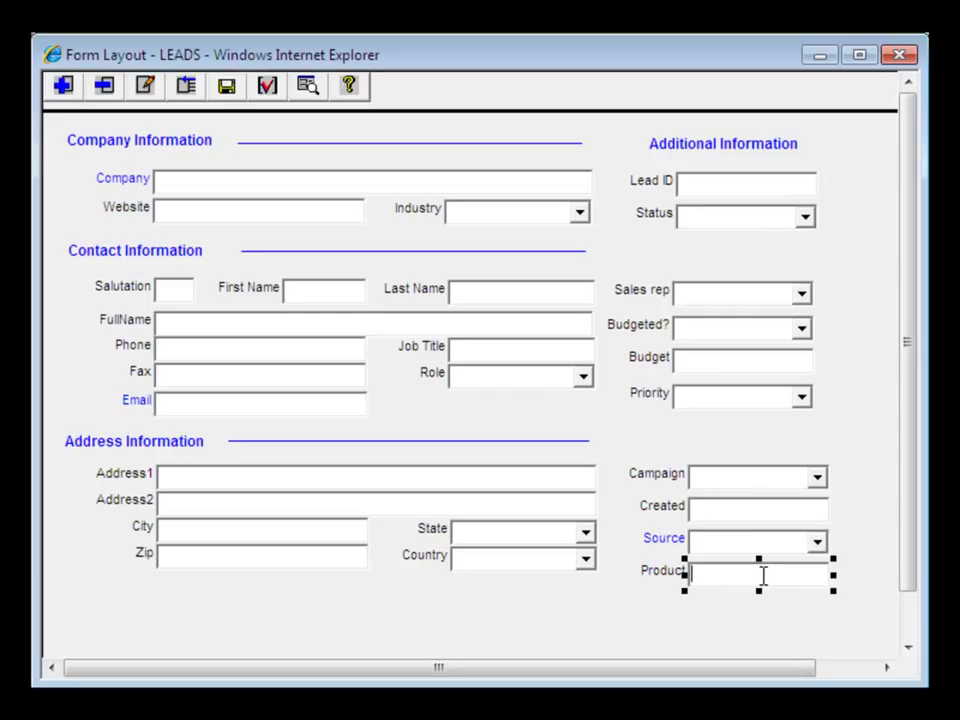
pyautogui.doubleClick(763, 575)
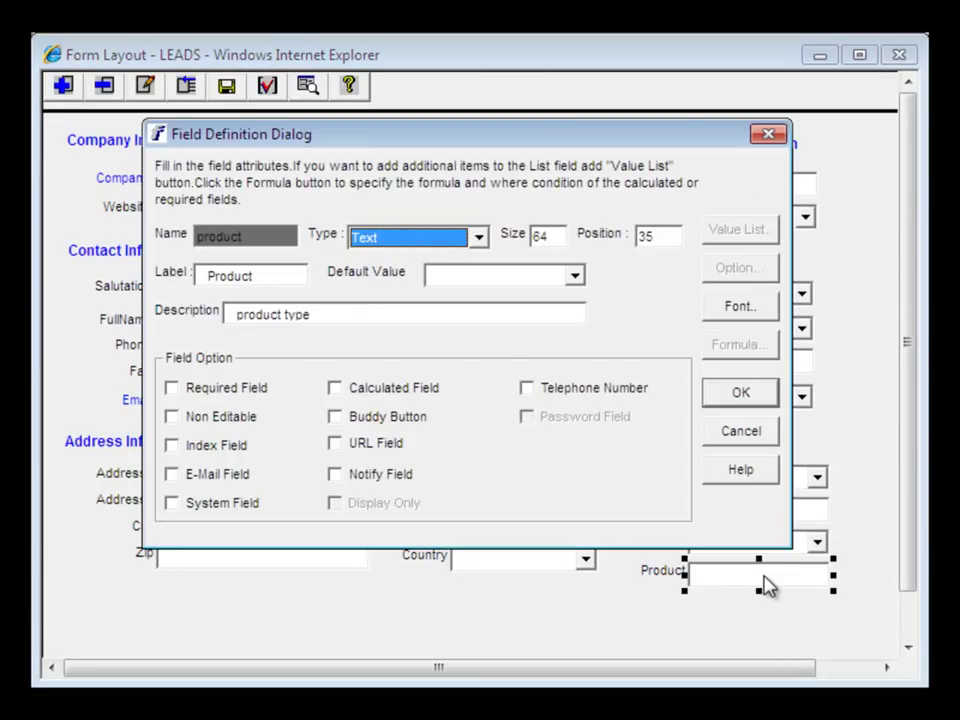
pyautogui.click(478, 240)
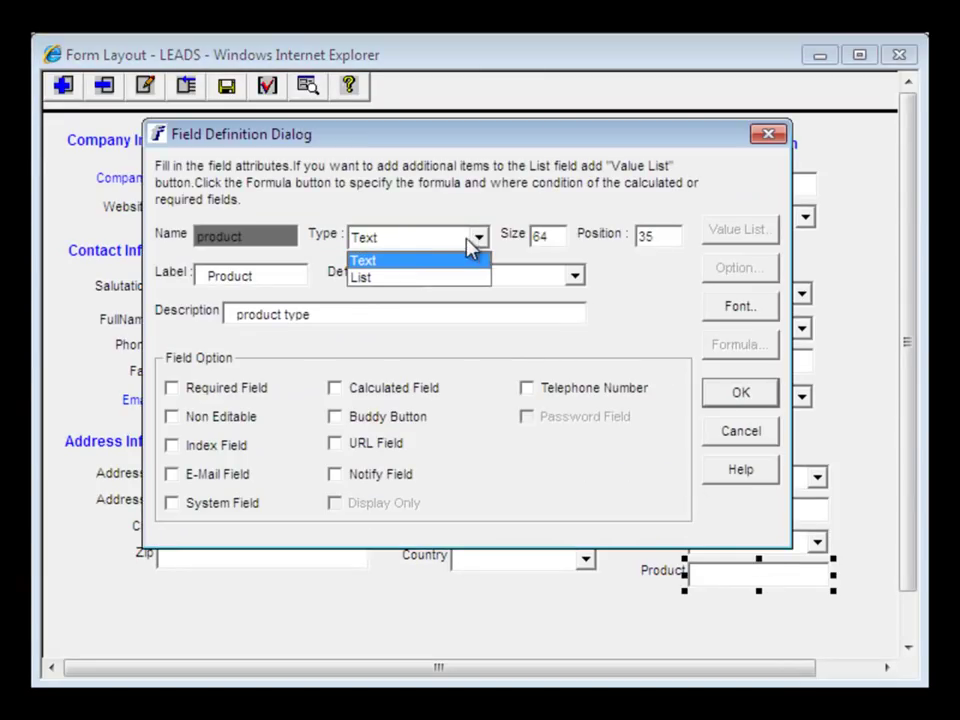
pyautogui.click(399, 279)
pyautogui.click(399, 279)
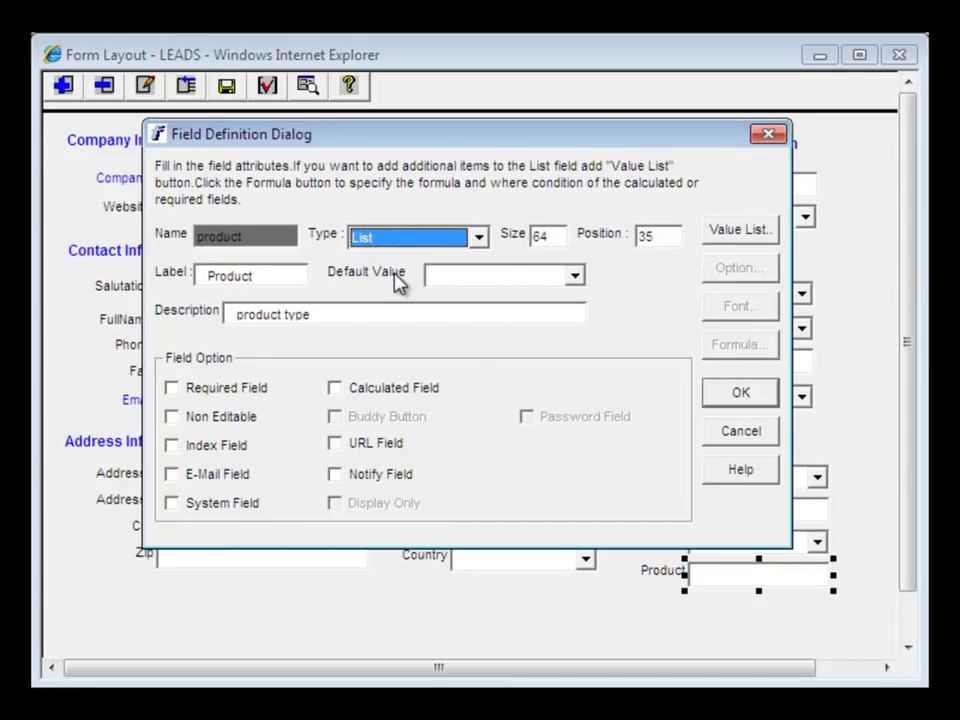
# - Give Product a strict value list of product 1 and product 2, and save the field
pyautogui.click(735, 232)
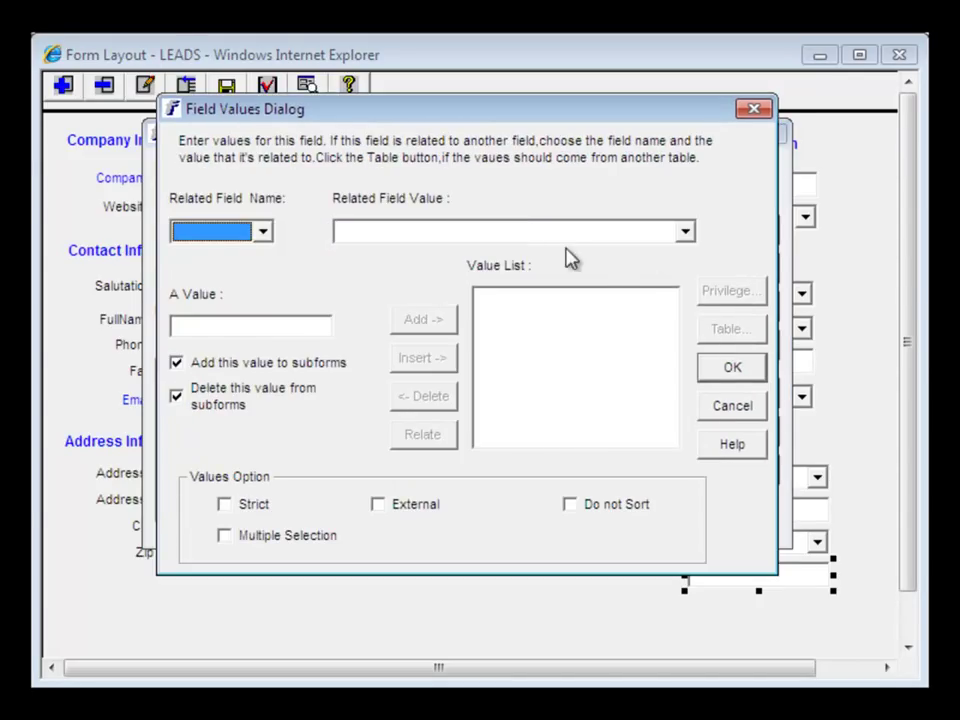
pyautogui.click(226, 326)
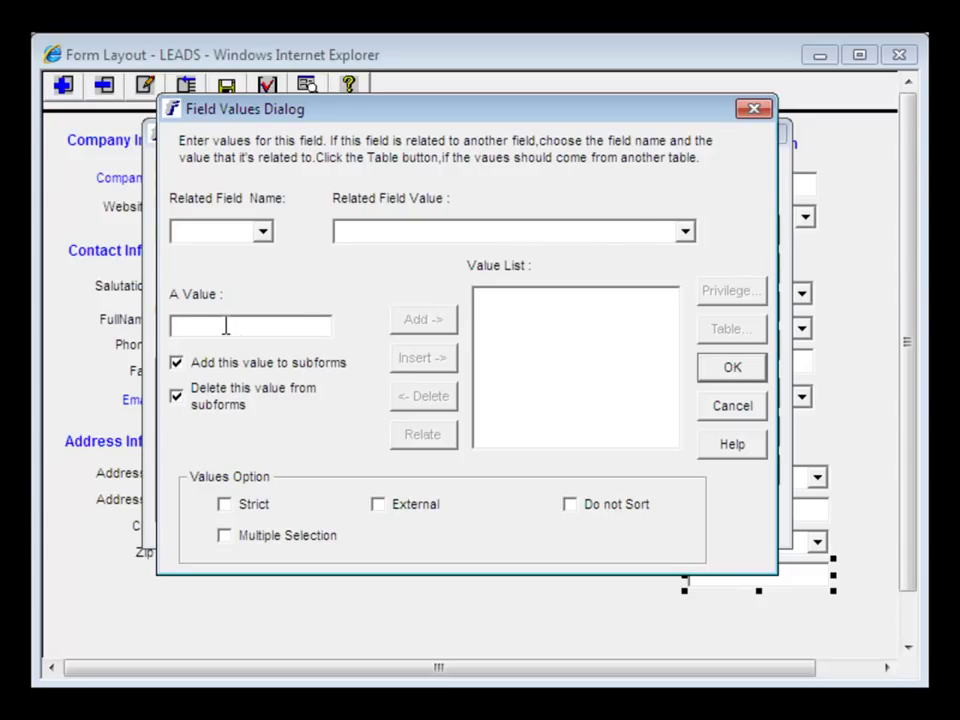
pyautogui.write('product 1')
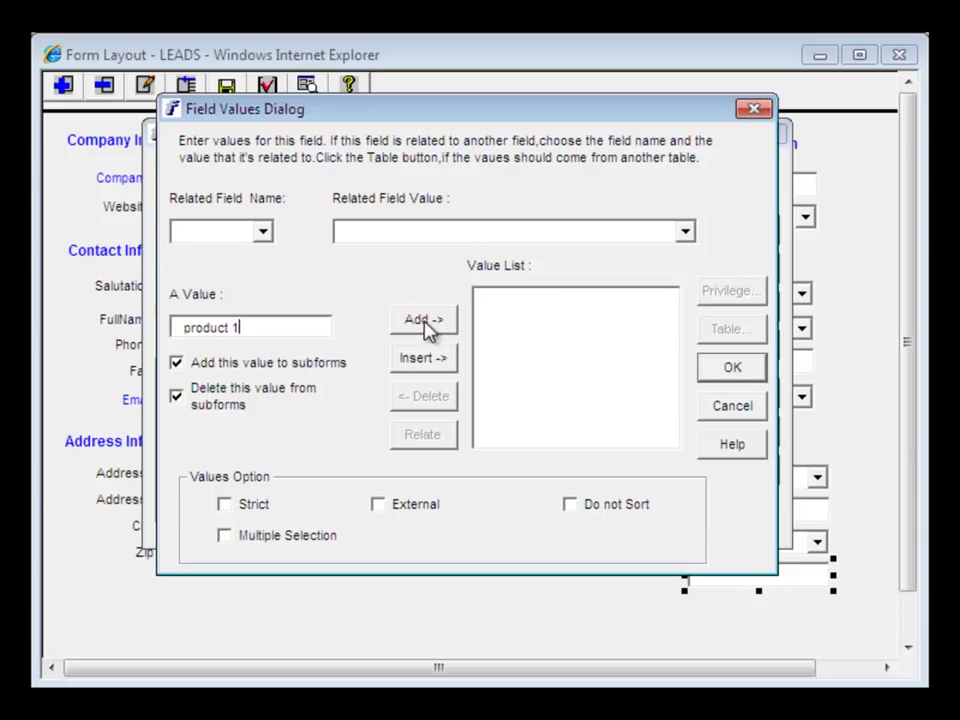
pyautogui.click(430, 329)
pyautogui.click(241, 336)
pyautogui.write('pro')
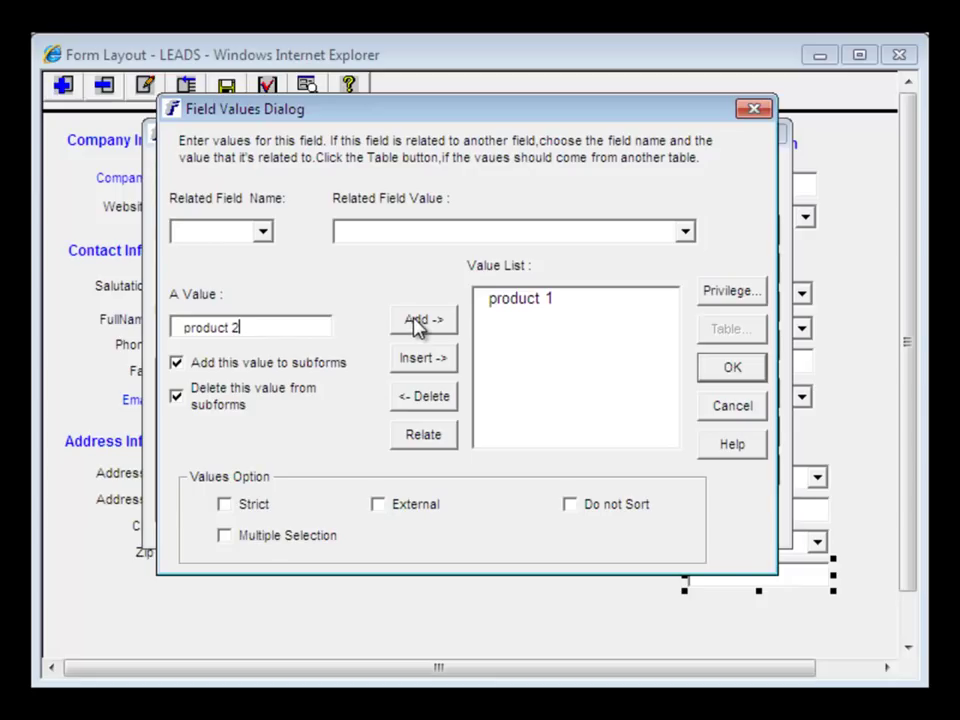
pyautogui.click(416, 322)
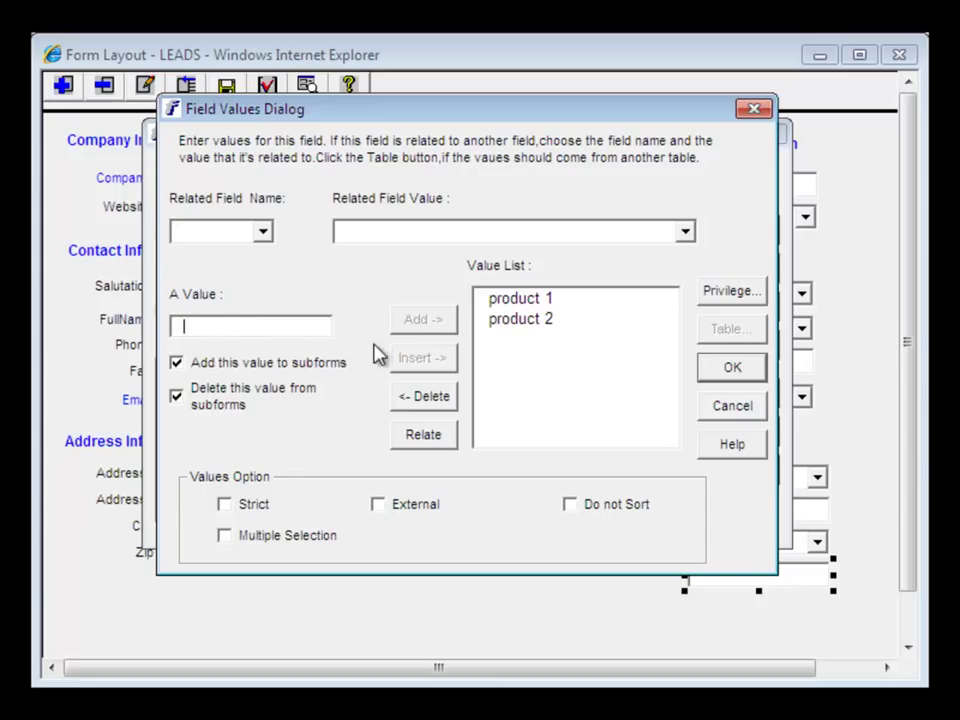
pyautogui.click(225, 506)
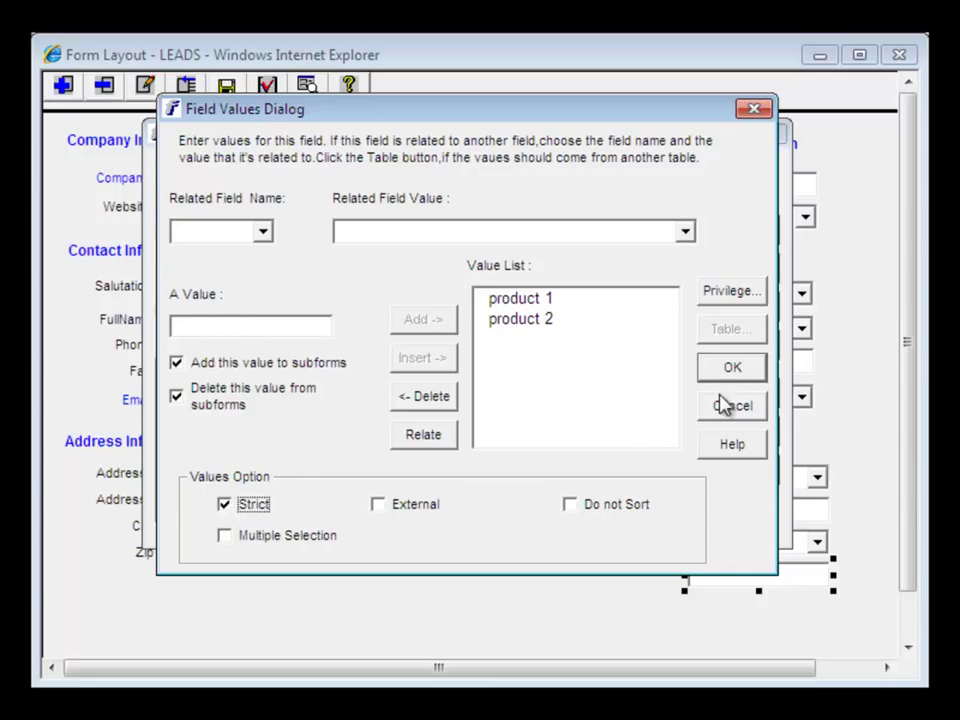
pyautogui.click(731, 370)
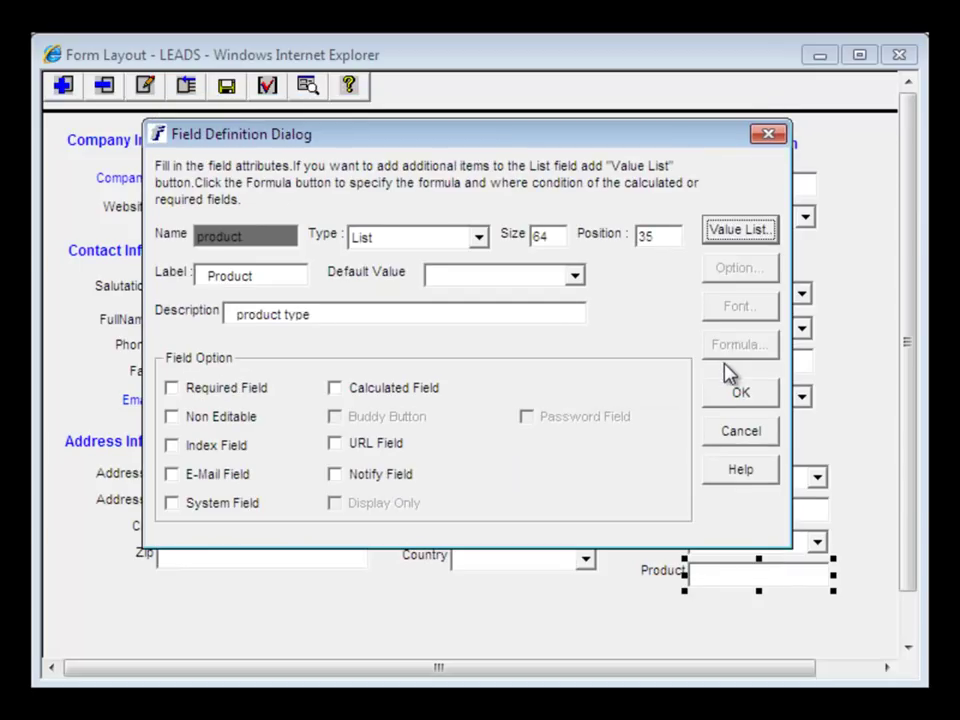
pyautogui.click(734, 398)
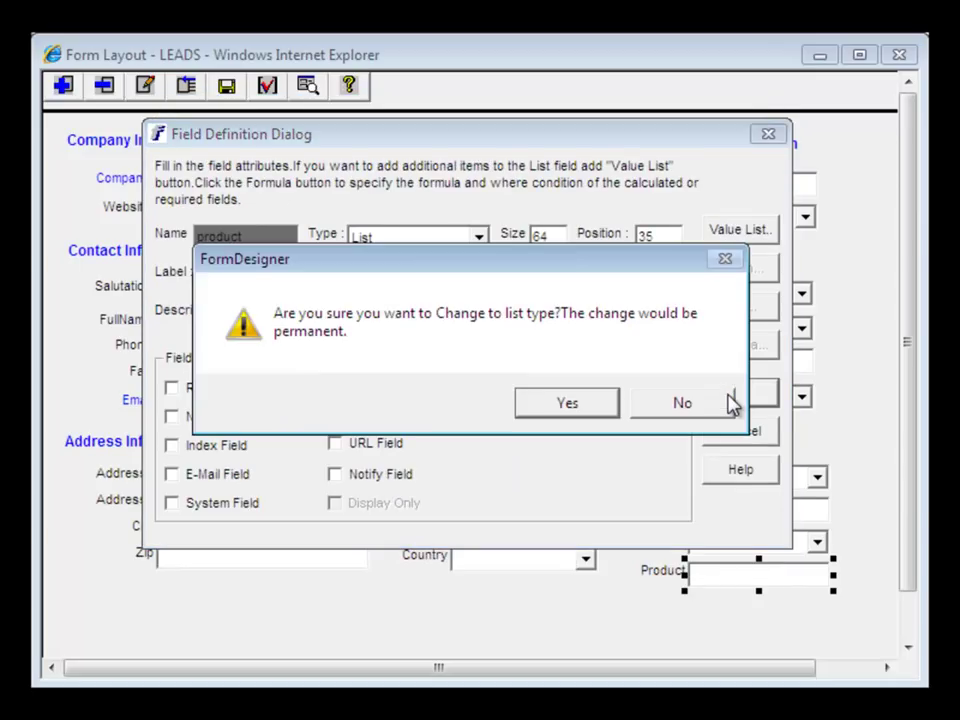
# - Accept the list-type change, save the form, and preview it to verify Product offers product 1 and product 2
pyautogui.click(568, 406)
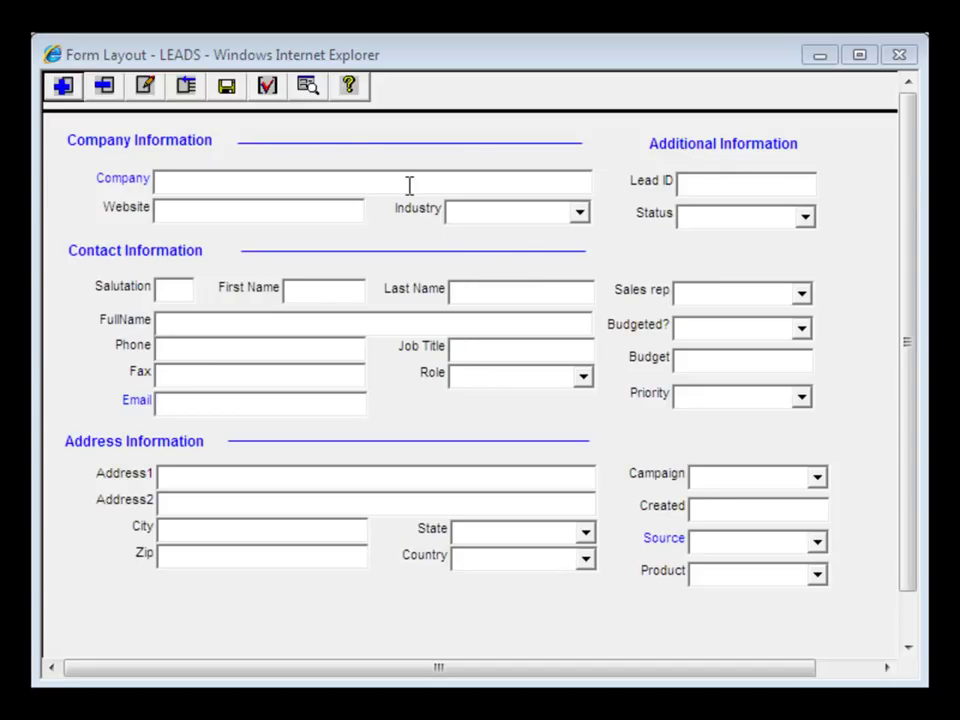
pyautogui.click(304, 95)
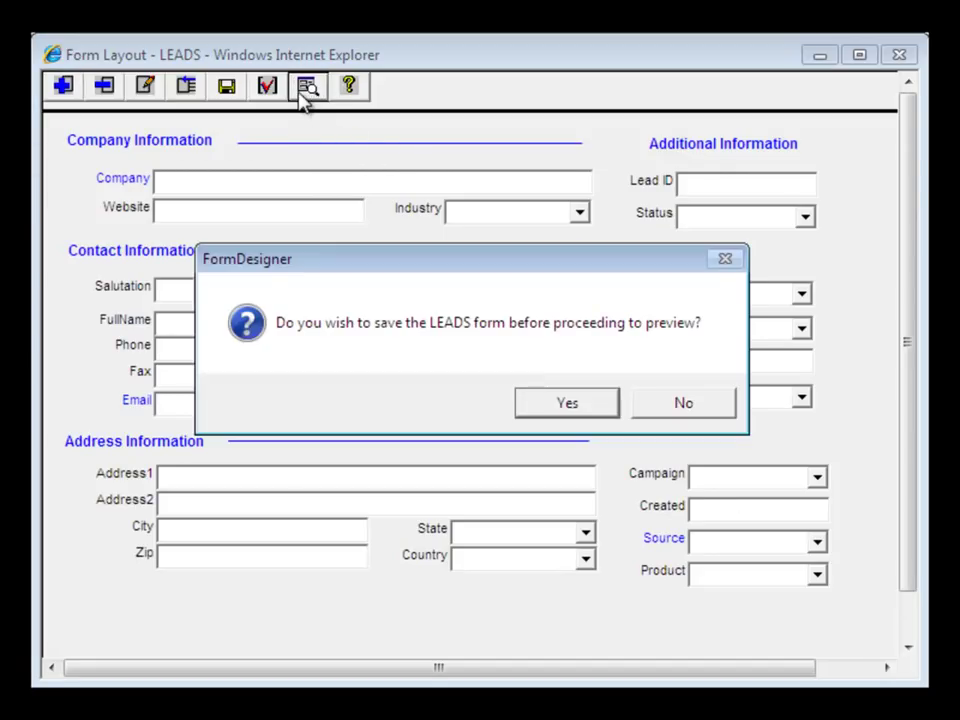
pyautogui.click(564, 406)
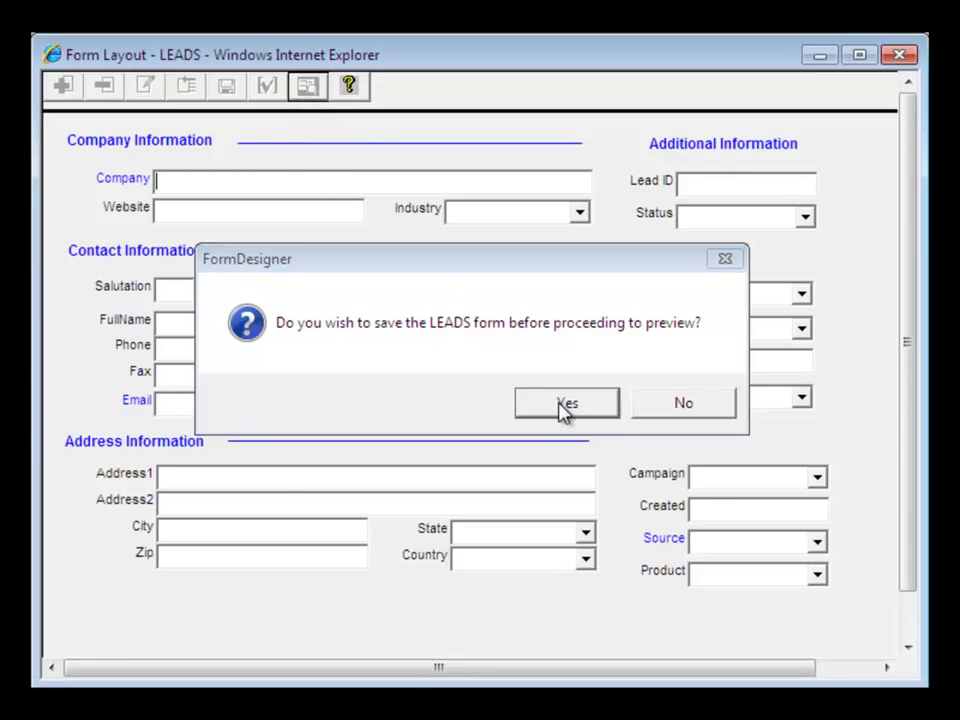
pyautogui.click(521, 408)
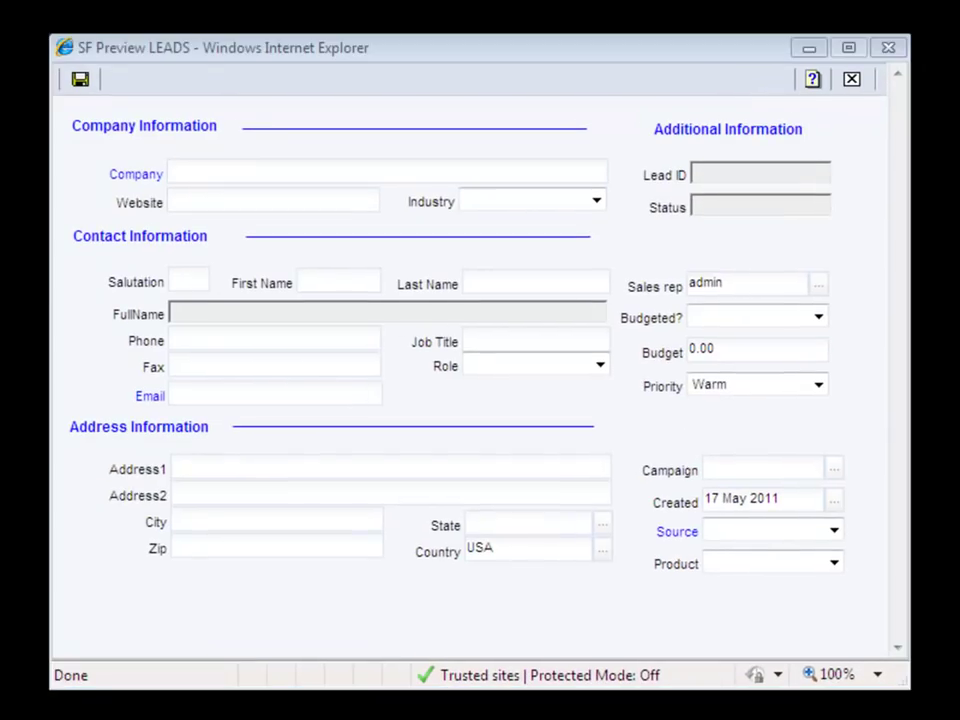
pyautogui.click(833, 565)
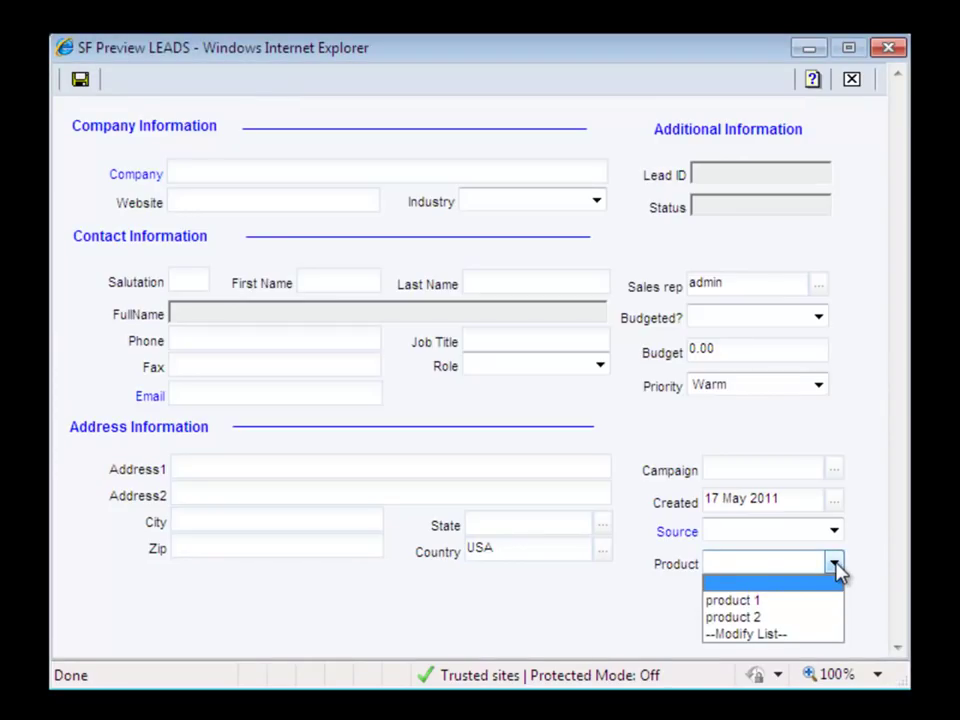
pyautogui.click(834, 566)
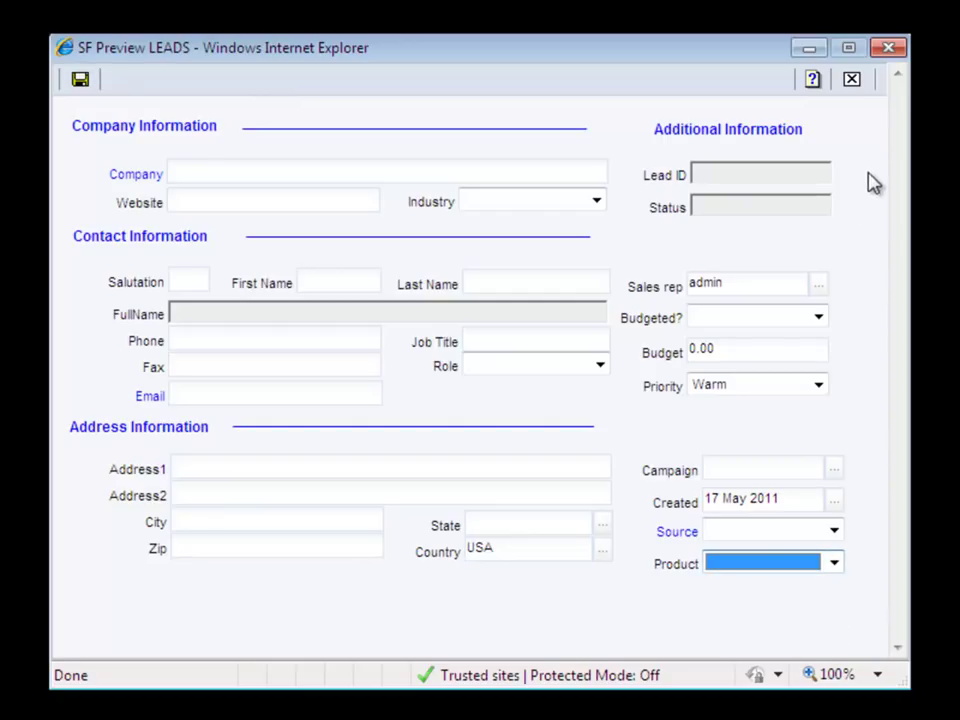
pyautogui.click(889, 48)
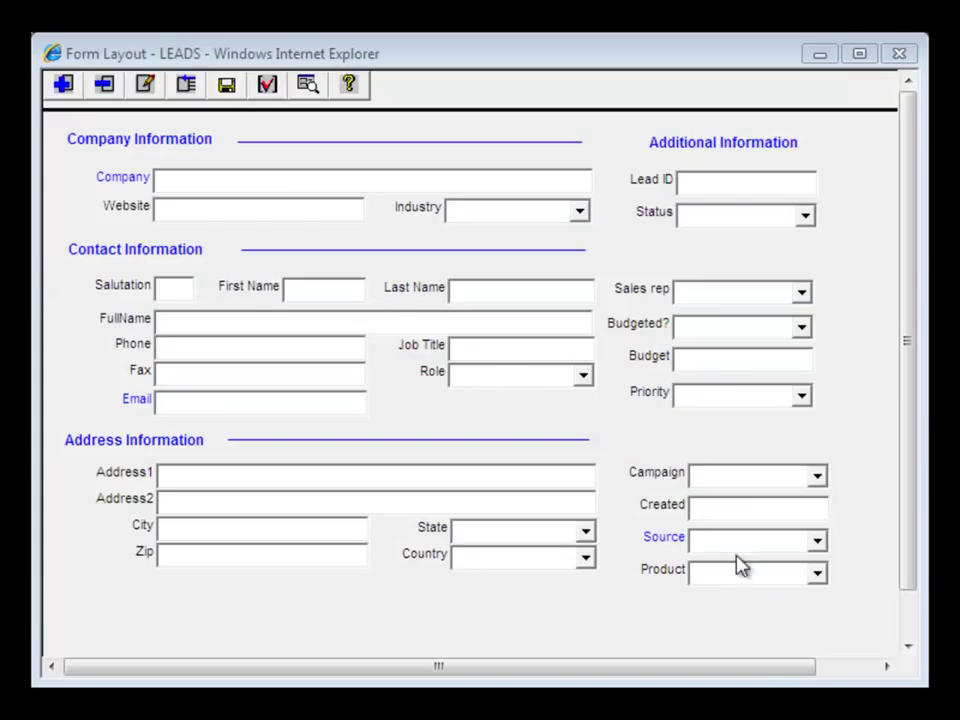
# - Add a Long Text field named notes, labelled Notes, with description 'detailed notes'
pyautogui.click(62, 86)
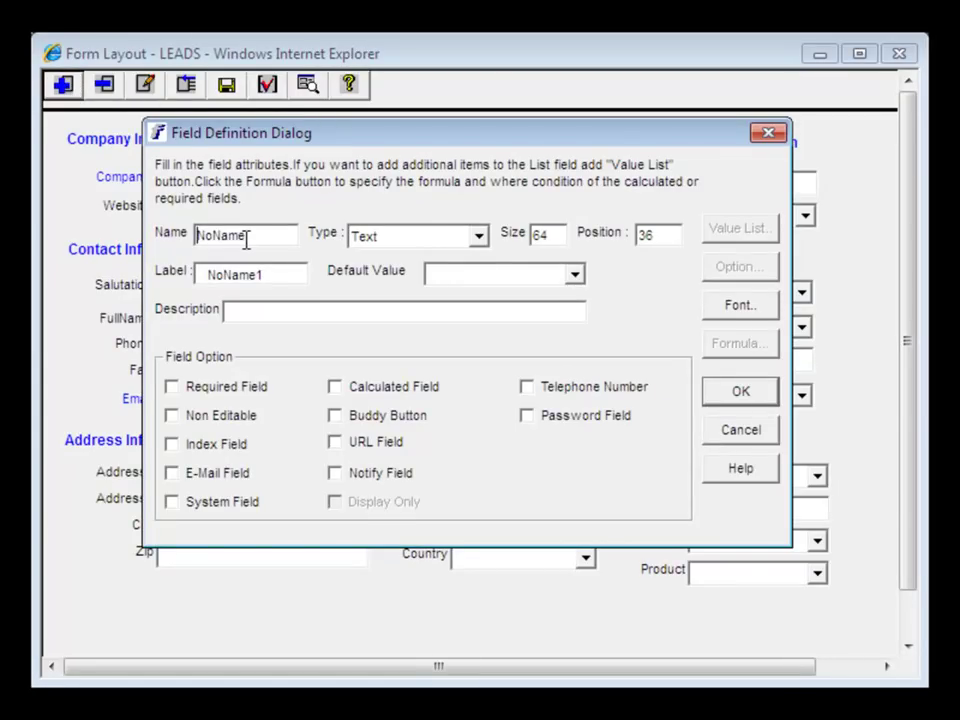
pyautogui.write('notes')
pyautogui.press('Tab')
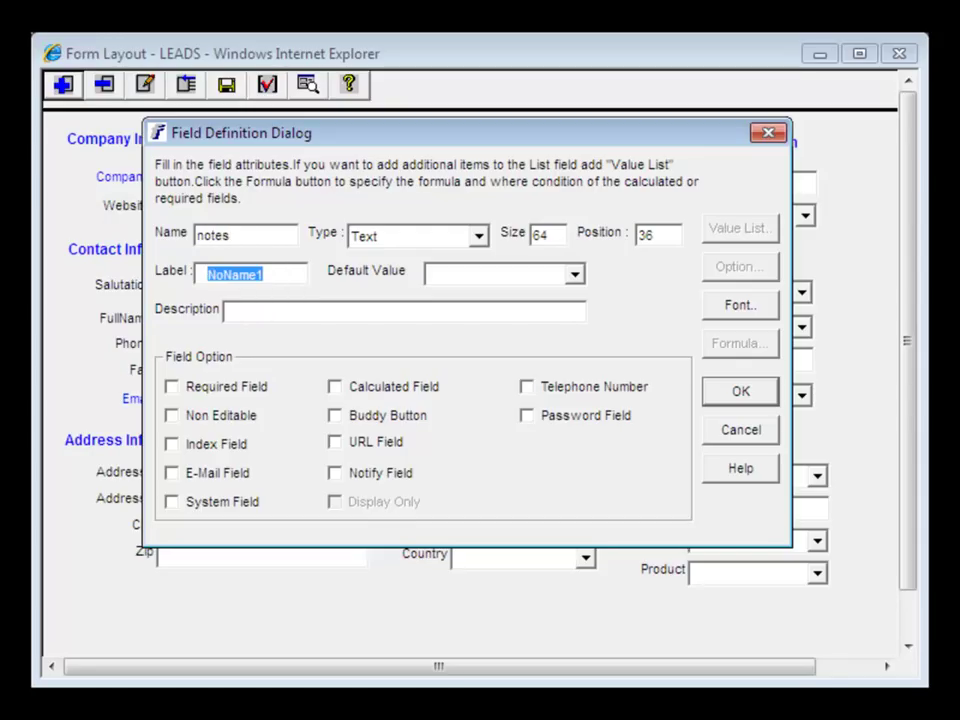
pyautogui.write('Notes')
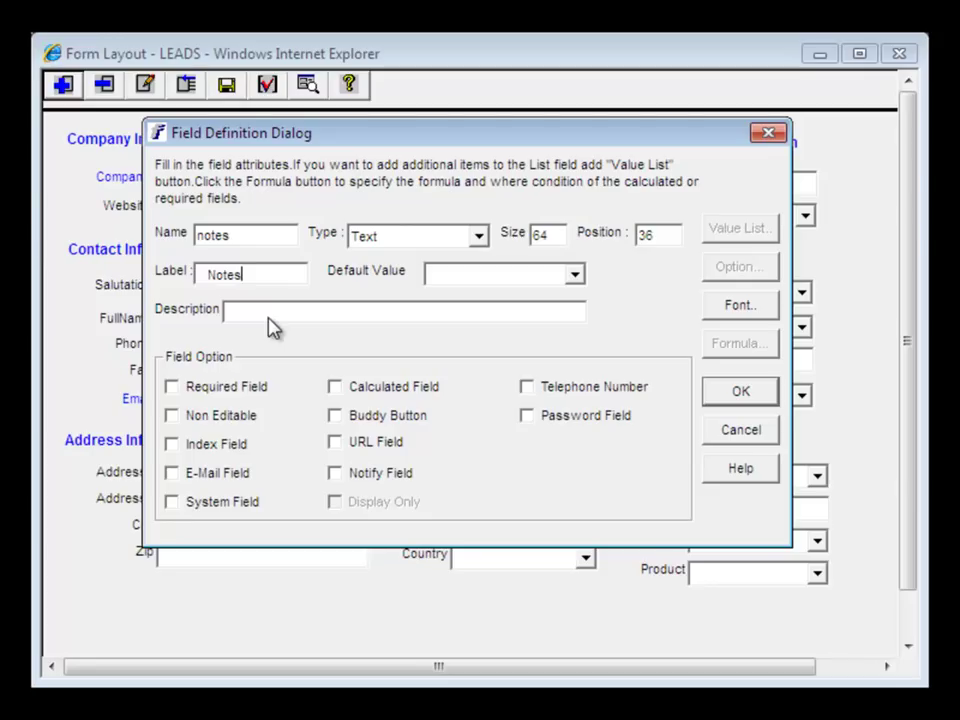
pyautogui.press('Tab')
pyautogui.write('detailed notes')
pyautogui.click(477, 237)
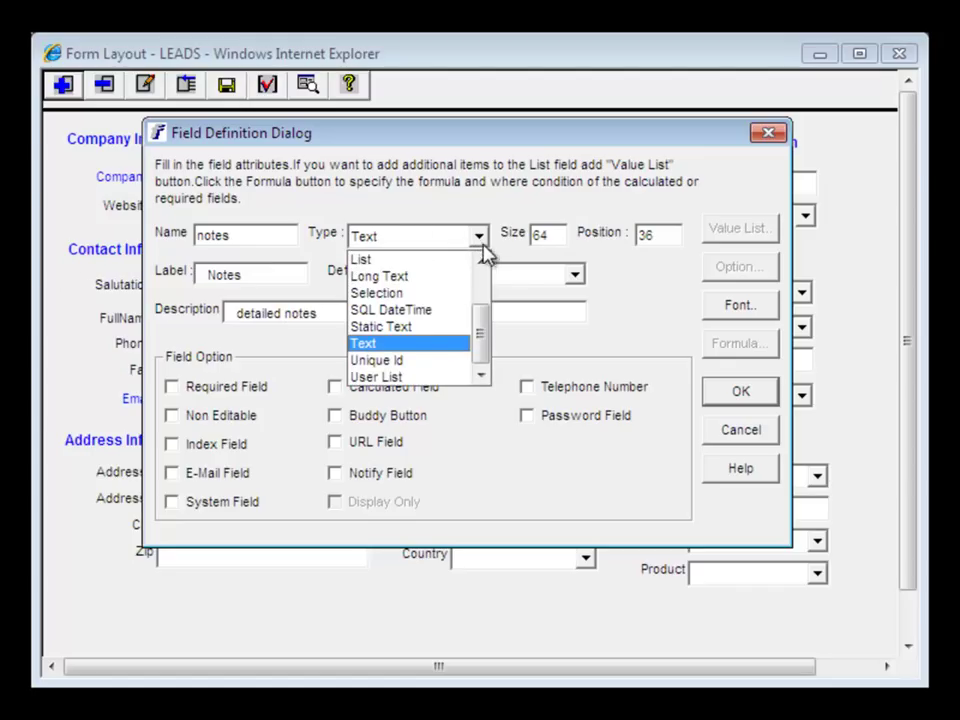
pyautogui.moveTo(481, 342); pyautogui.dragTo(489, 360)
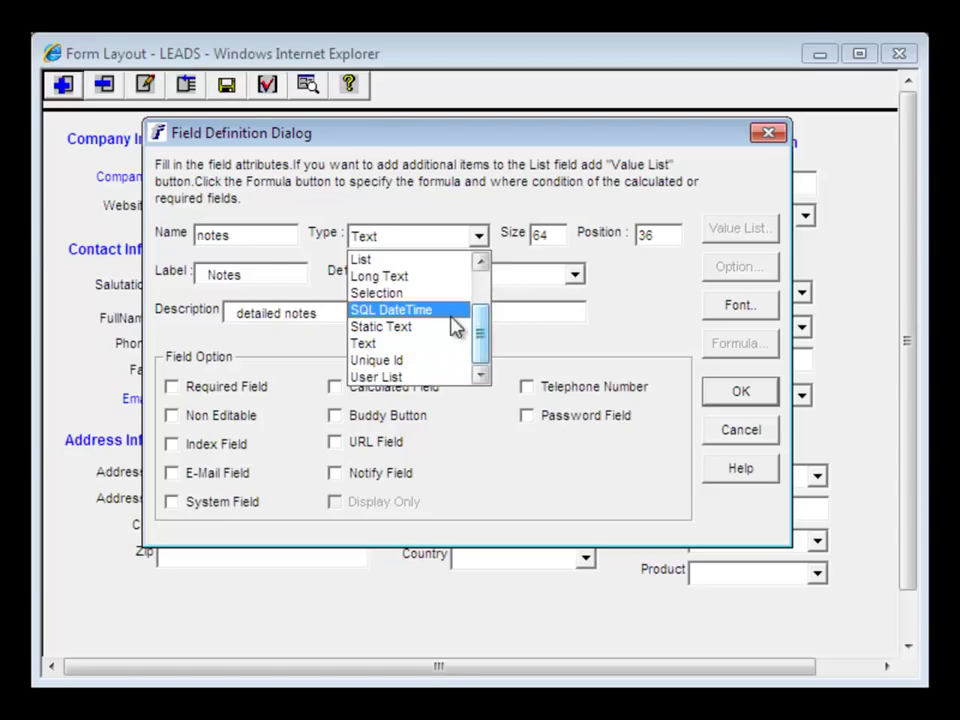
pyautogui.click(411, 280)
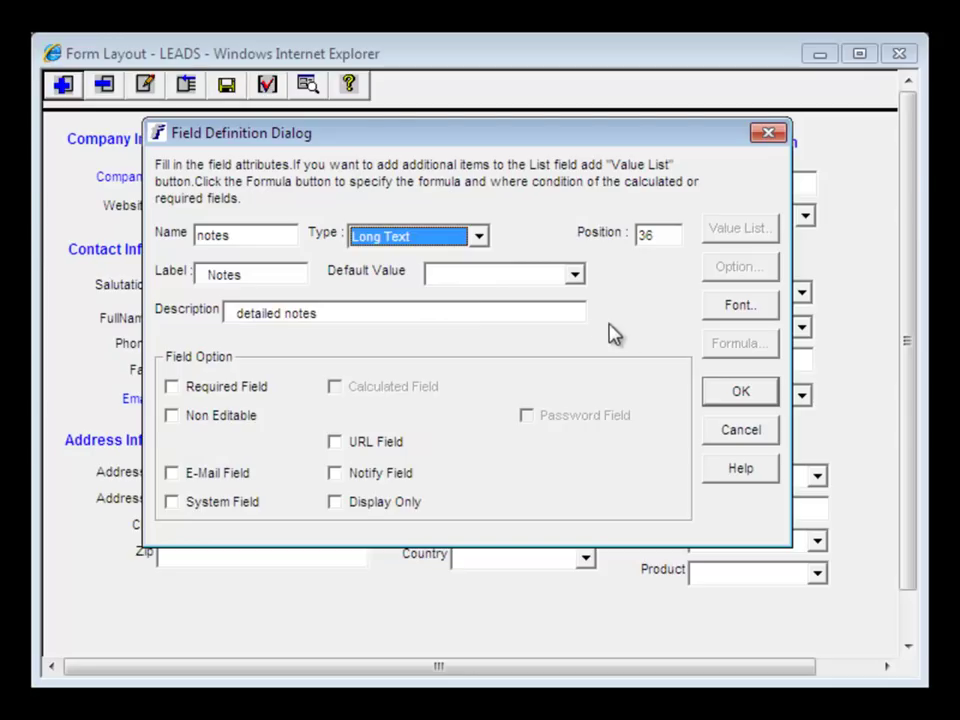
pyautogui.click(737, 395)
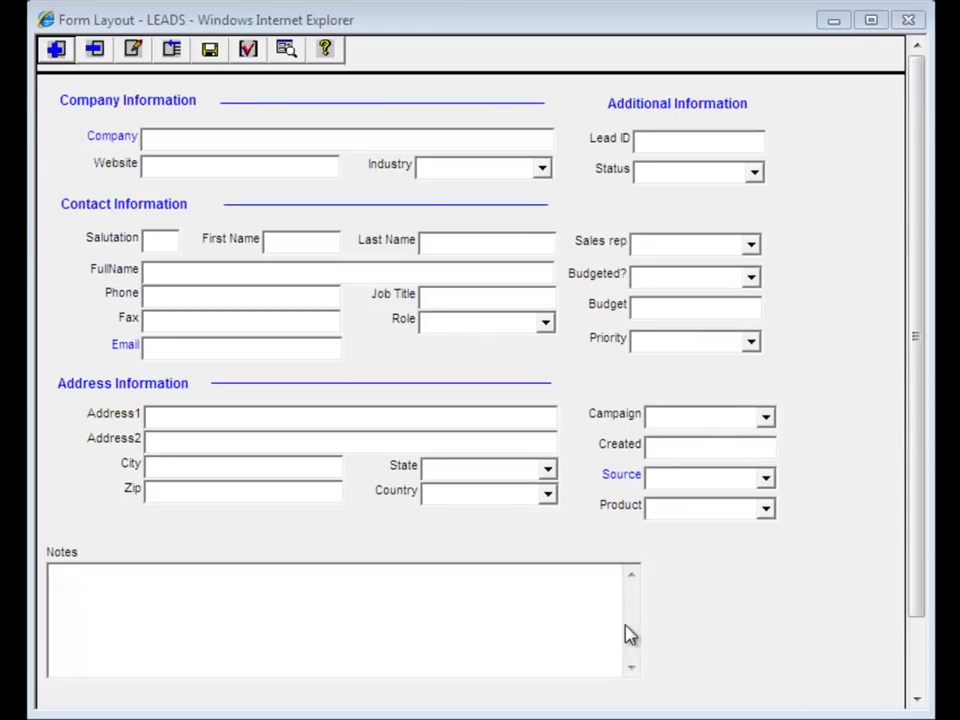
# - Narrow the Notes box, move it beside Lead ID at top right, then widen and lengthen it down to Product
pyautogui.click(609, 684)
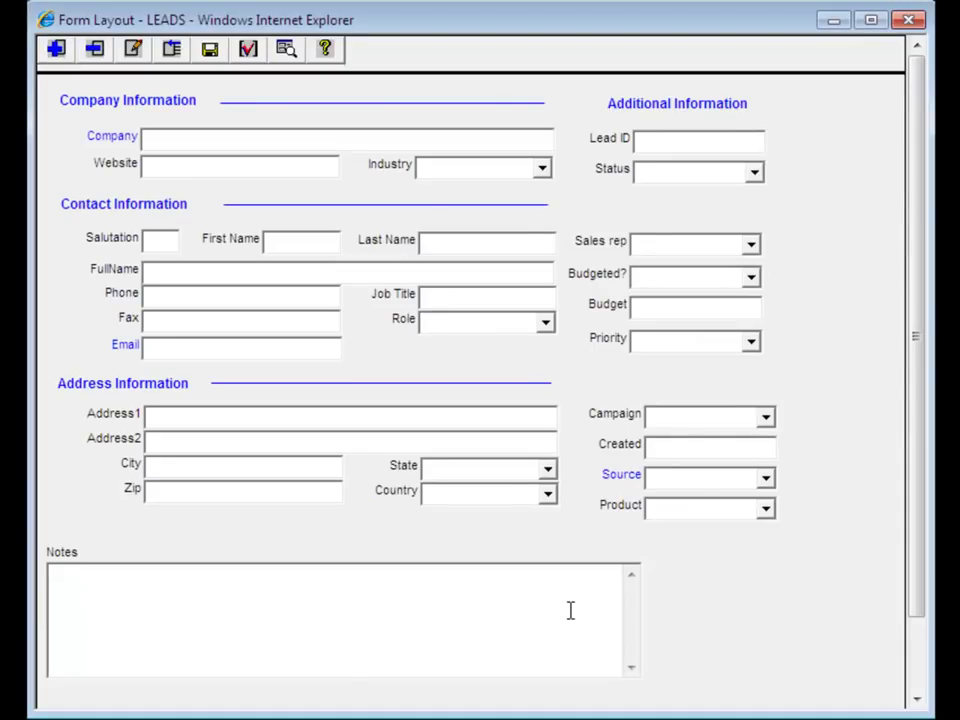
pyautogui.moveTo(645, 621); pyautogui.dragTo(185, 611)
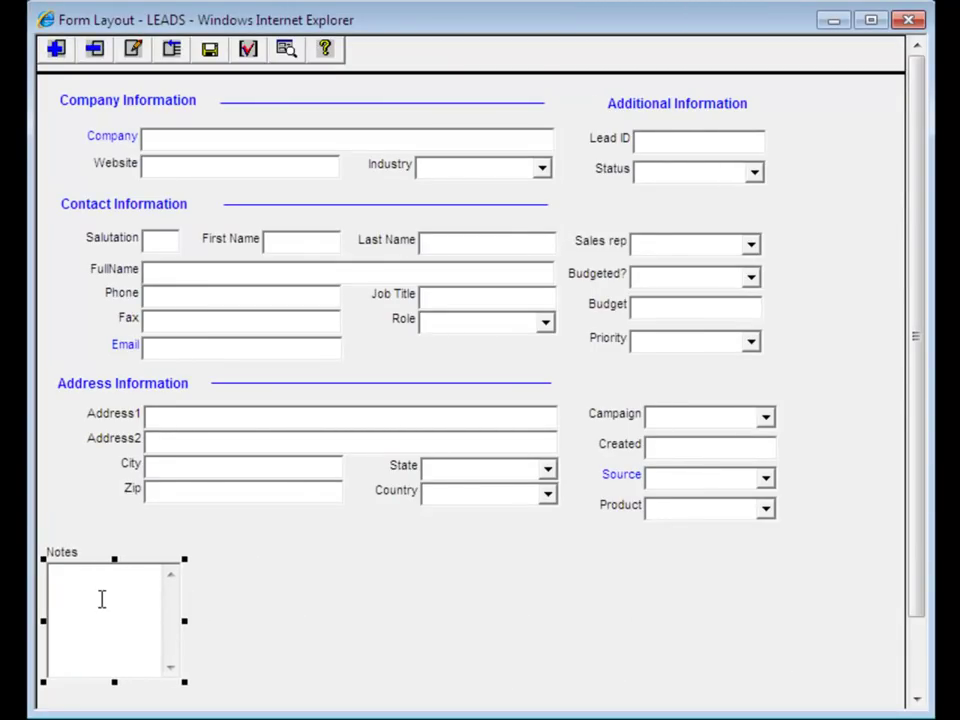
pyautogui.moveTo(84, 609); pyautogui.dragTo(843, 176)
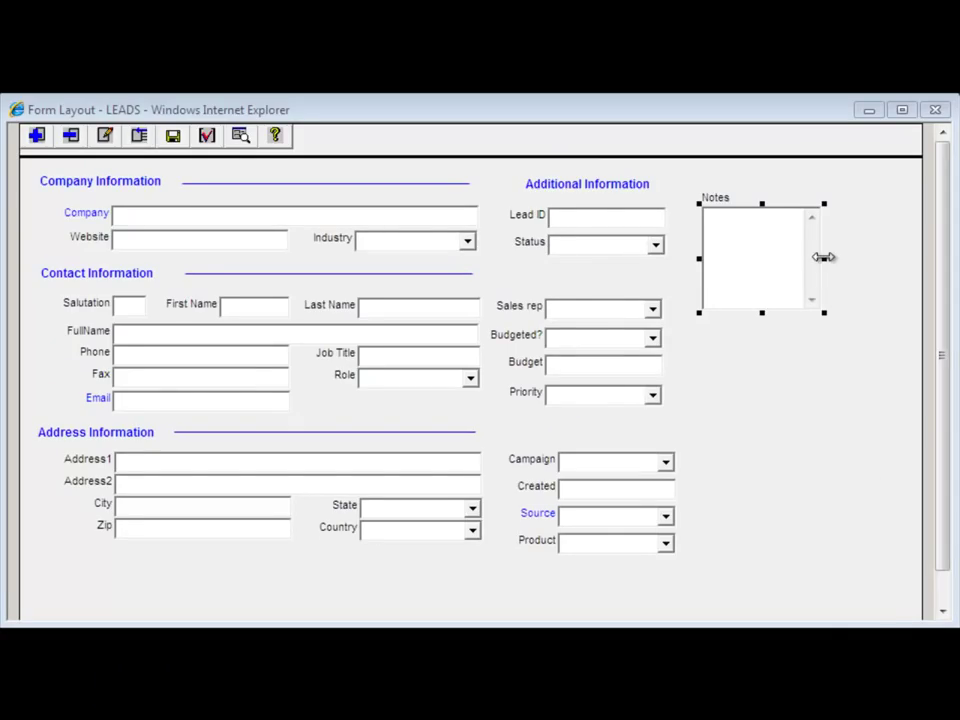
pyautogui.moveTo(822, 257); pyautogui.dragTo(882, 262)
pyautogui.moveTo(792, 313); pyautogui.dragTo(762, 558)
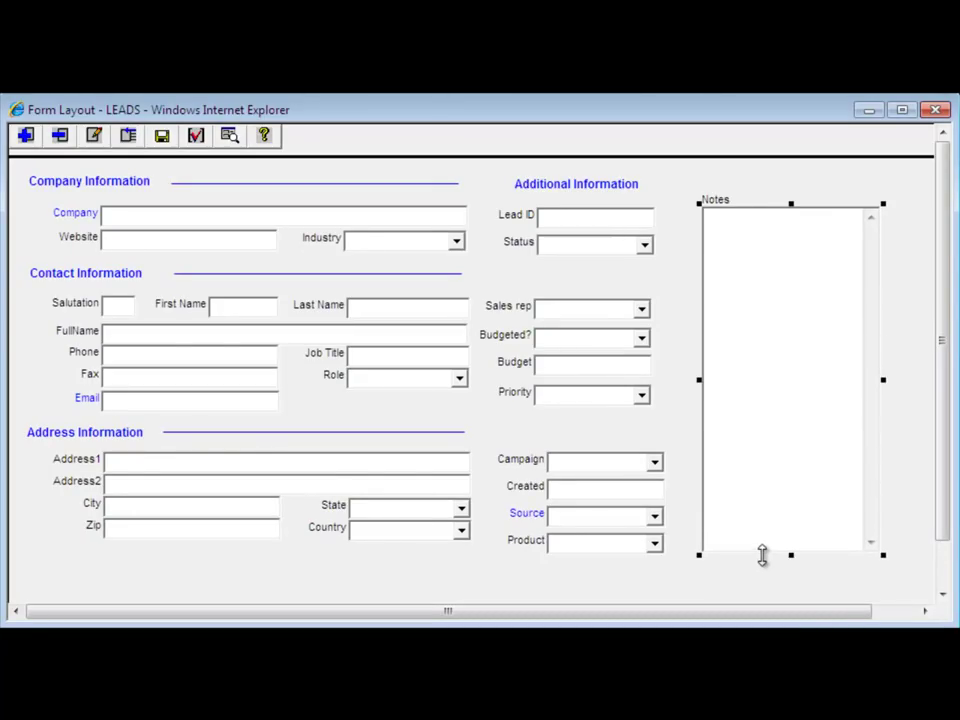
pyautogui.click(912, 589)
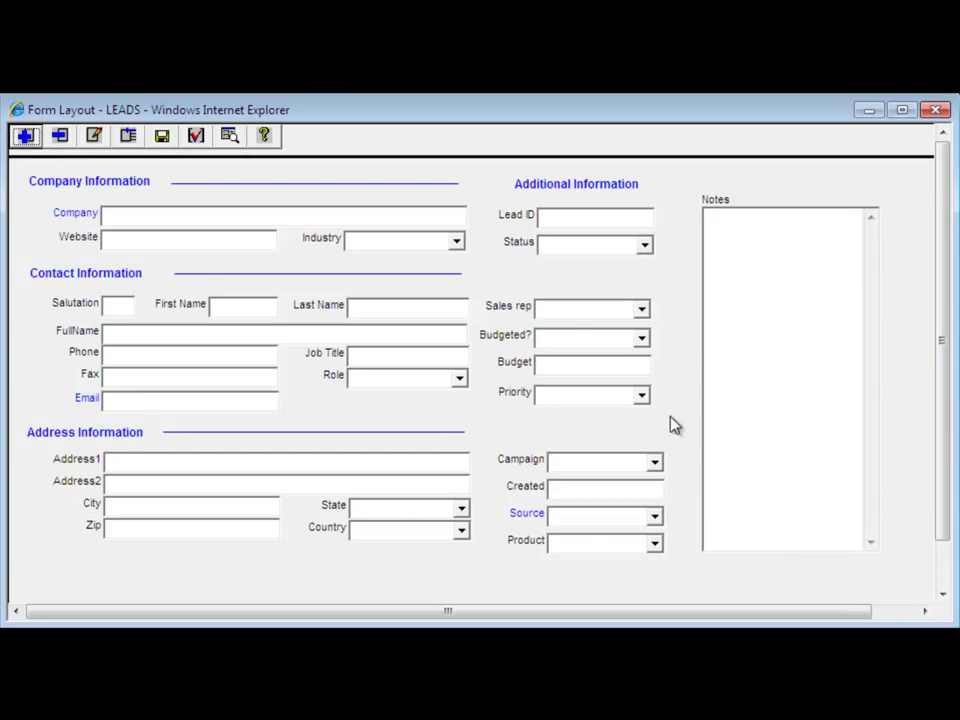
# - Save the LEADS form and open its preview showing the Notes box beside Additional Information
pyautogui.click(229, 137)
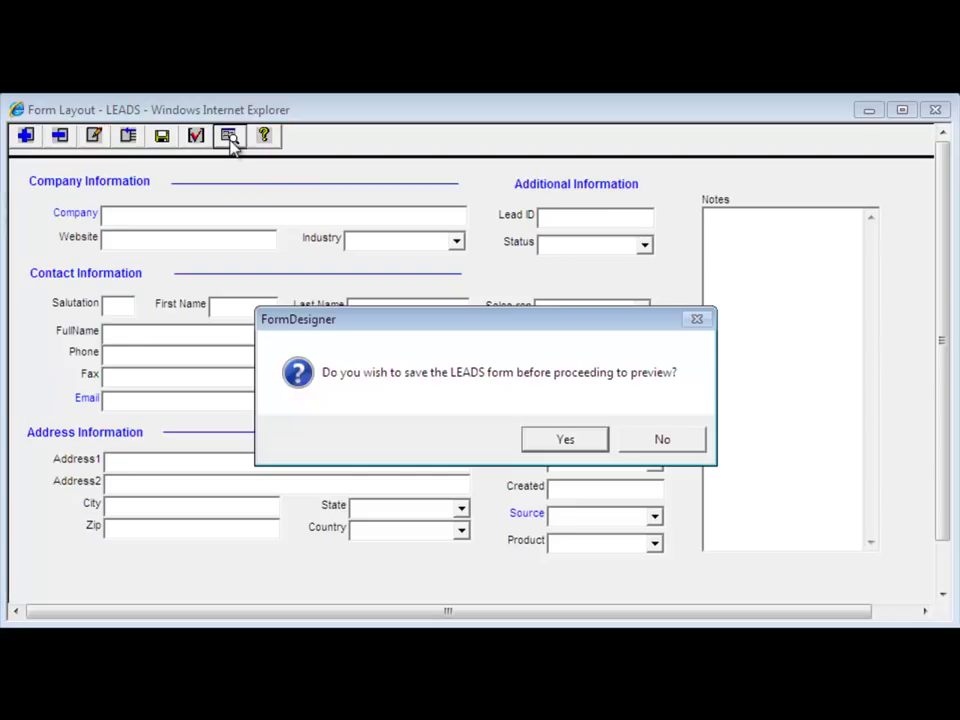
pyautogui.click(568, 440)
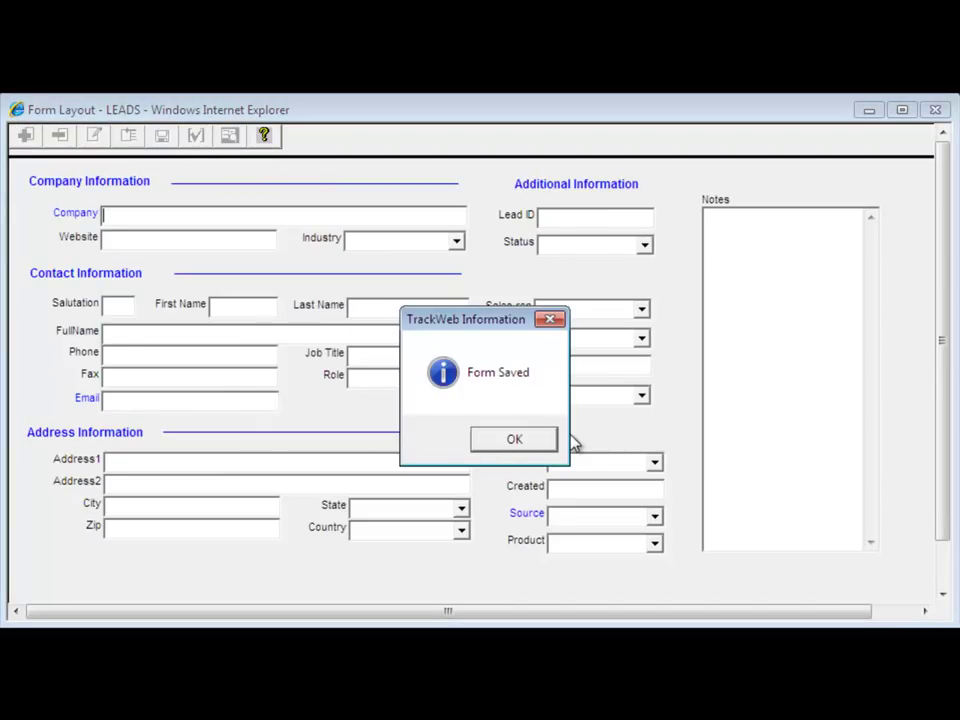
pyautogui.click(516, 440)
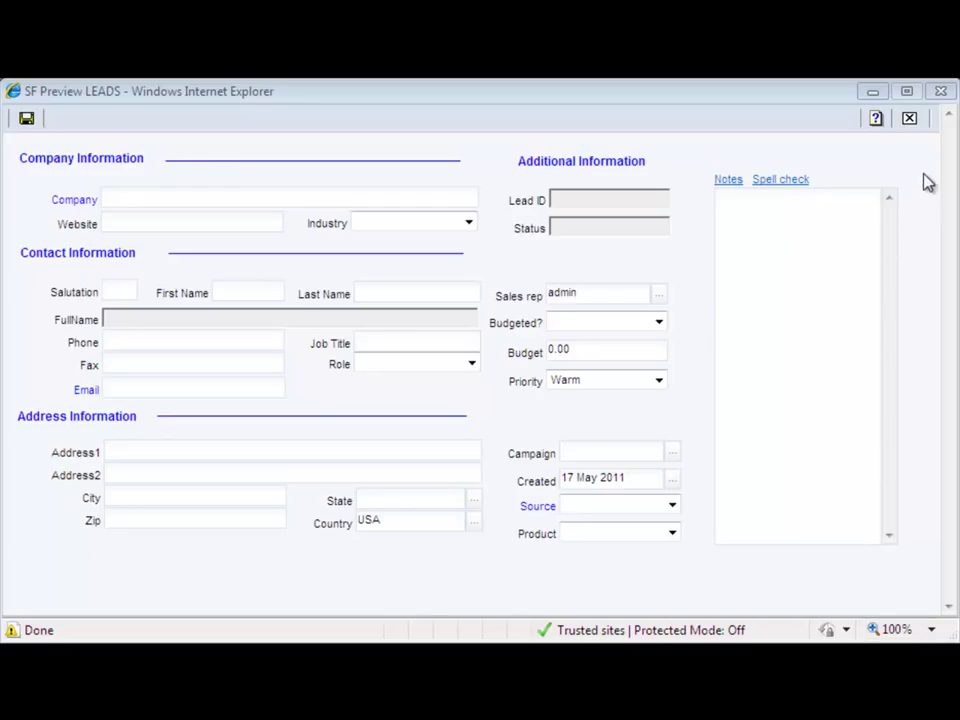
# - Close the preview, then delete the Notes box and the Product field, confirming each
pyautogui.click(940, 93)
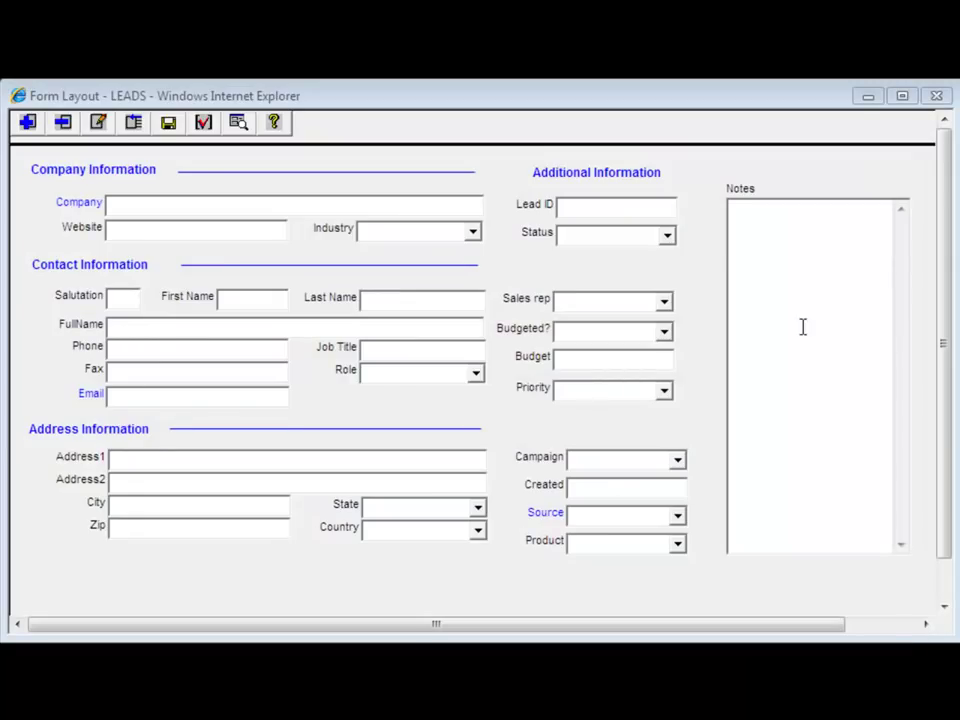
pyautogui.click(789, 244)
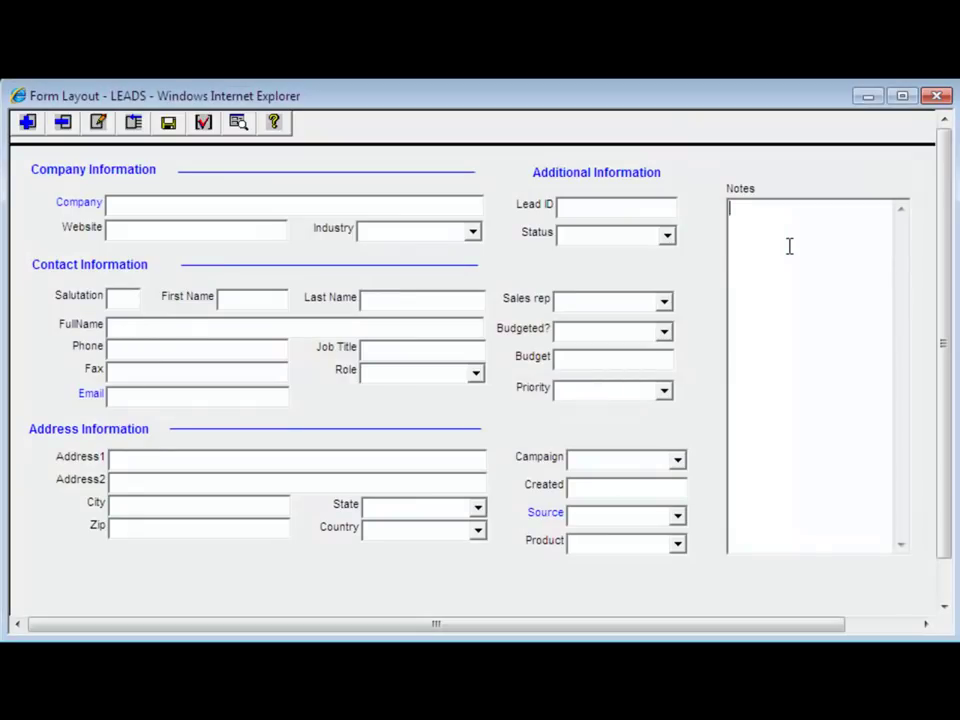
pyautogui.click(62, 122)
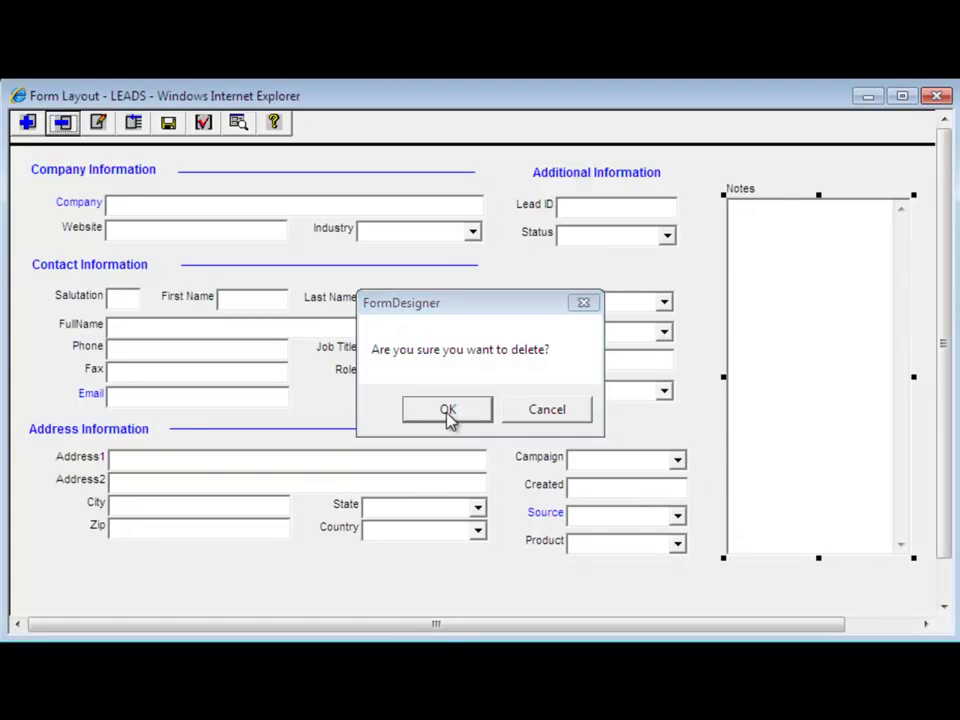
pyautogui.click(450, 418)
pyautogui.click(613, 545)
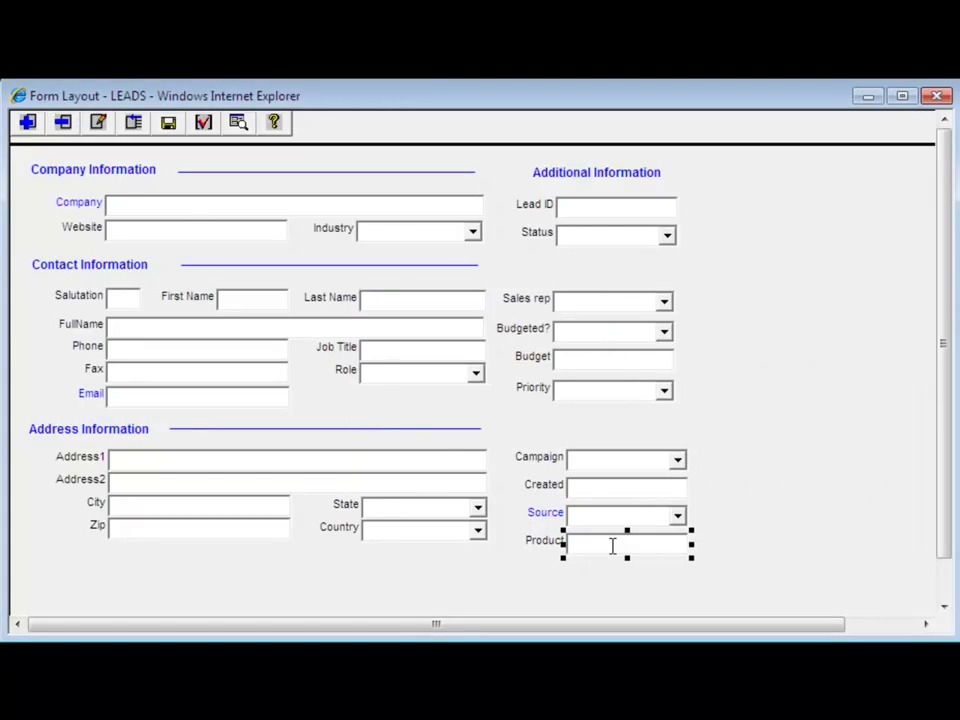
pyautogui.click(62, 122)
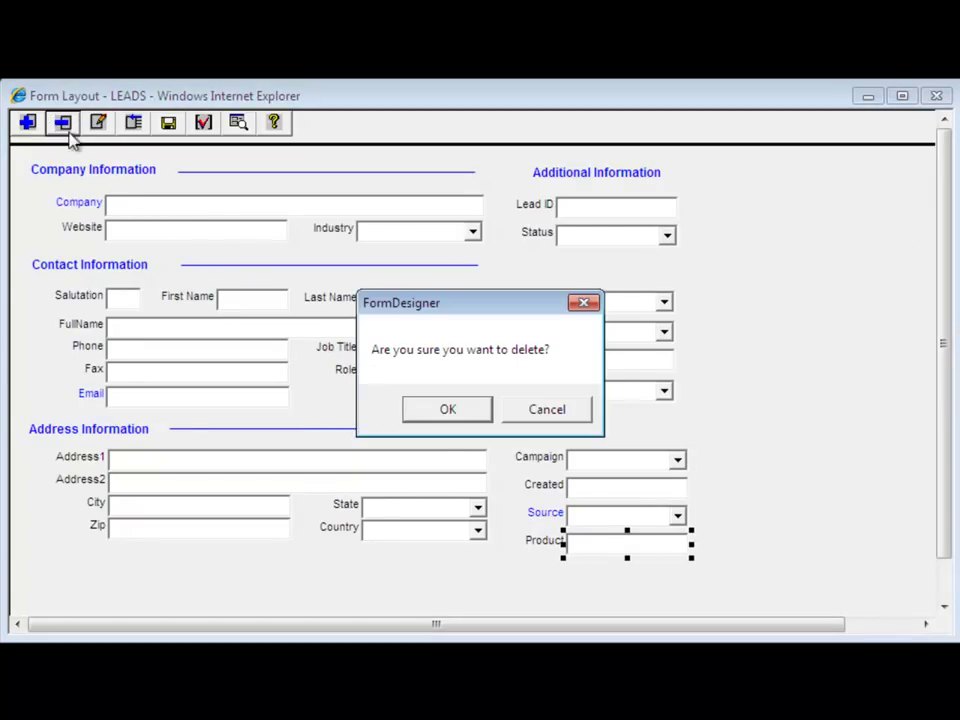
pyautogui.click(446, 416)
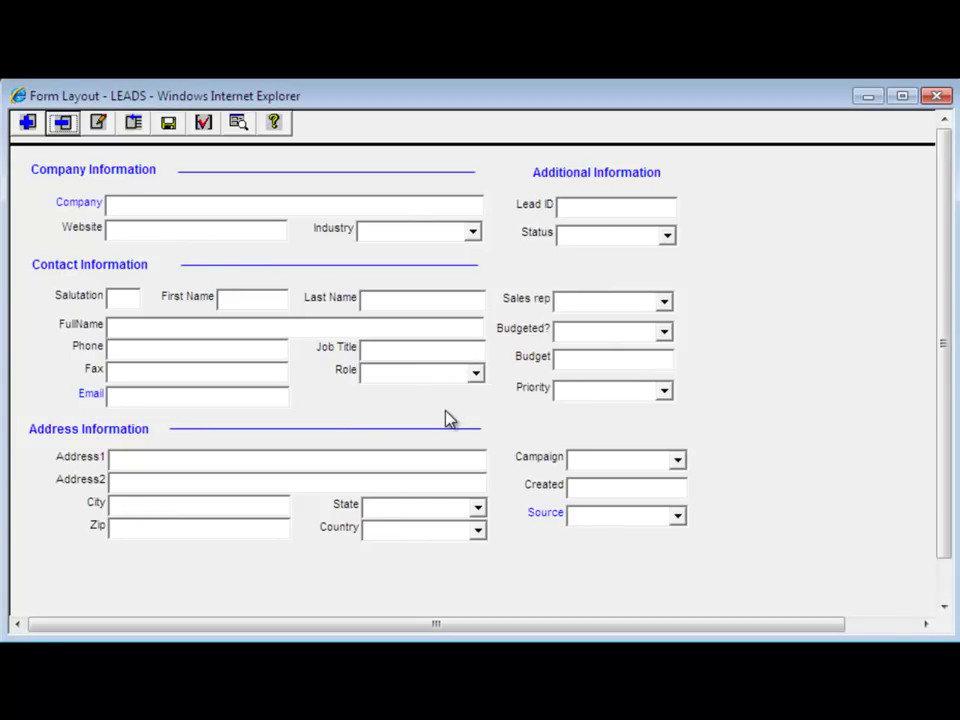
# - Save the updated LEADS form and preview it, with Source now ending the right column
pyautogui.click(239, 123)
pyautogui.click(576, 425)
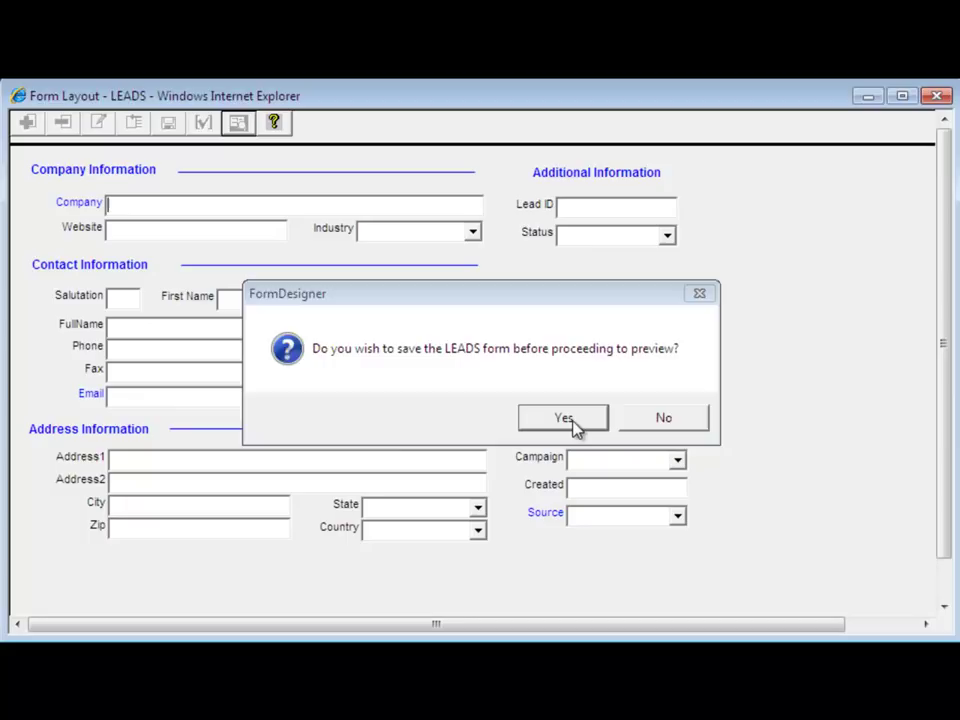
pyautogui.click(522, 420)
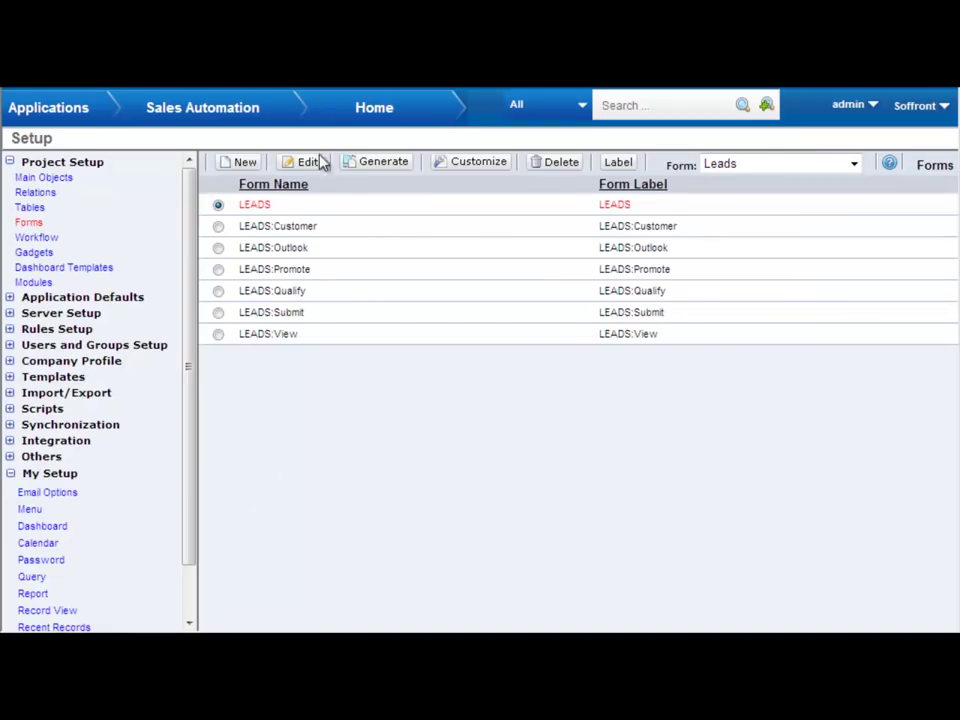
# - Return to the Sales Automation Home page listing leads to follow up
pyautogui.moveTo(204, 107)
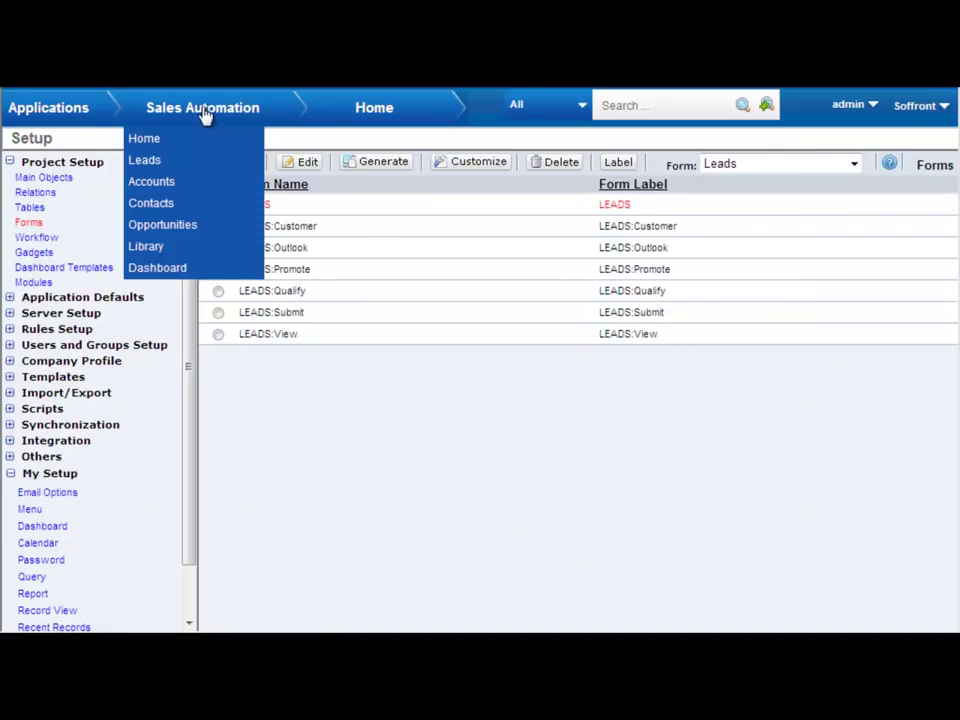
pyautogui.click(158, 145)
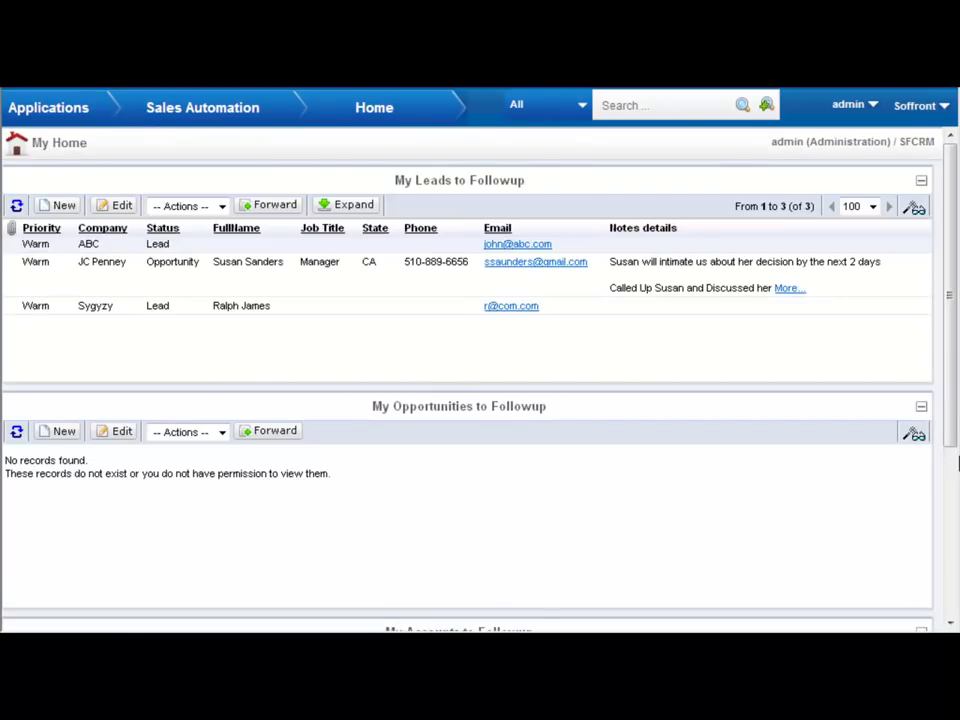